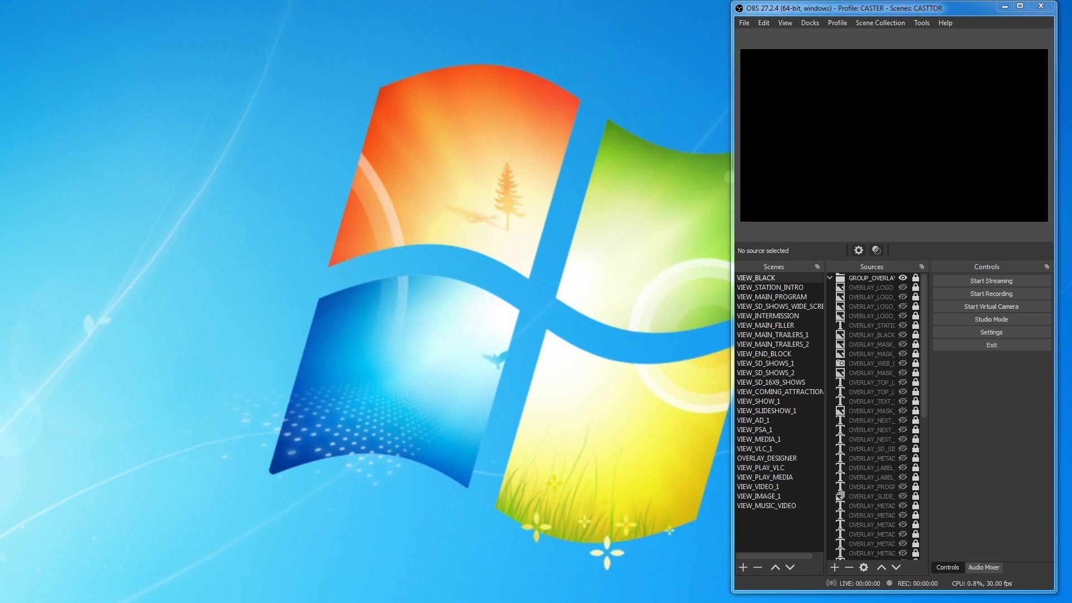
In the Program Schedule Editor, open the CAPTAIN MIDNIGHT program from the common files and play its episode.
left_click_drag(0, 82, 427, 22)
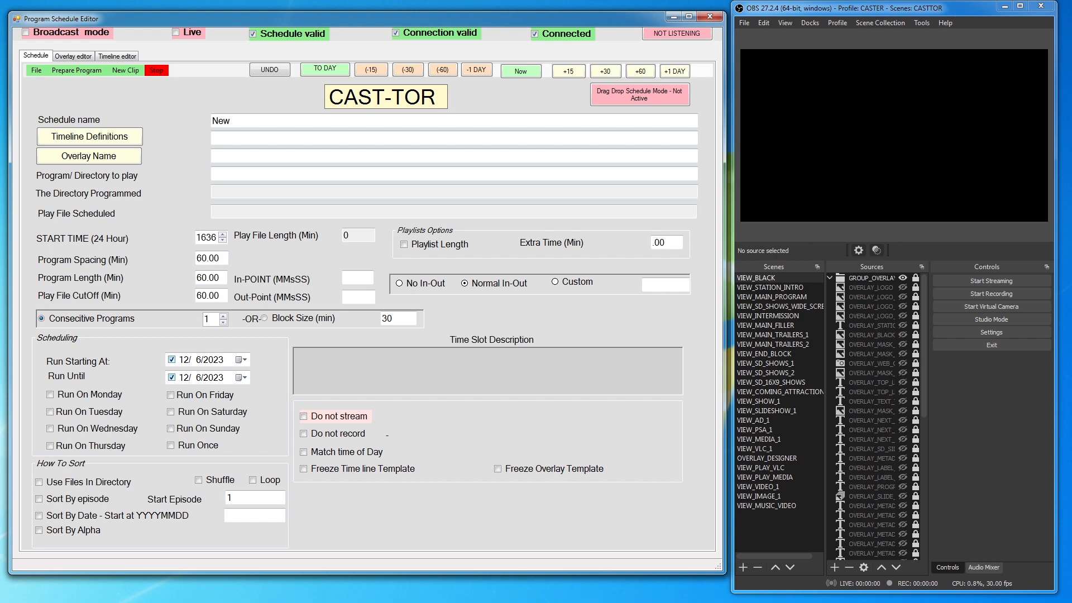
left_click(36, 70)
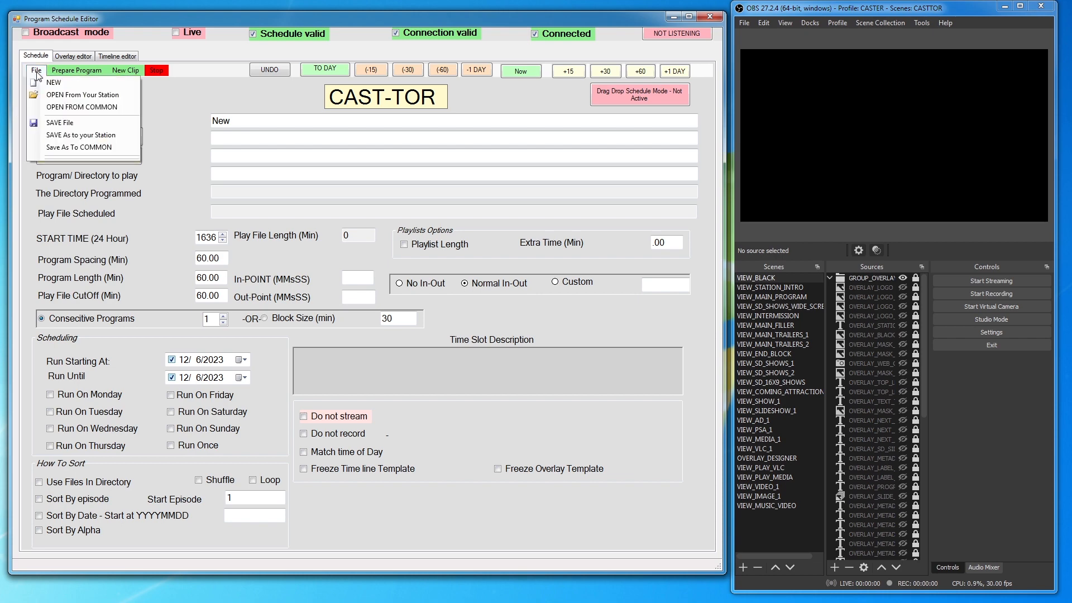
left_click(102, 108)
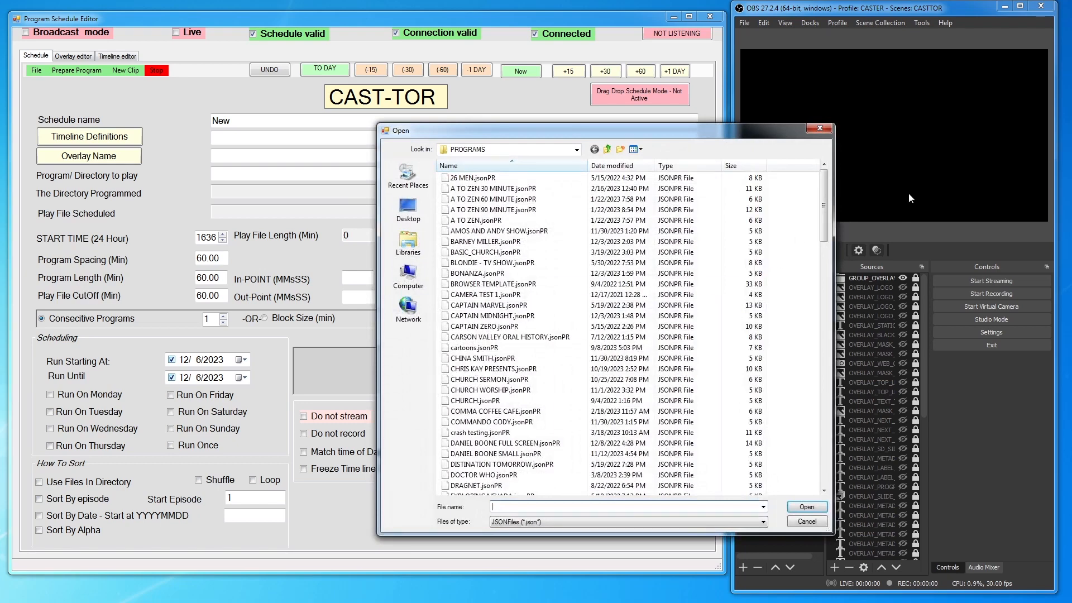
left_click_drag(701, 137, 558, 76)
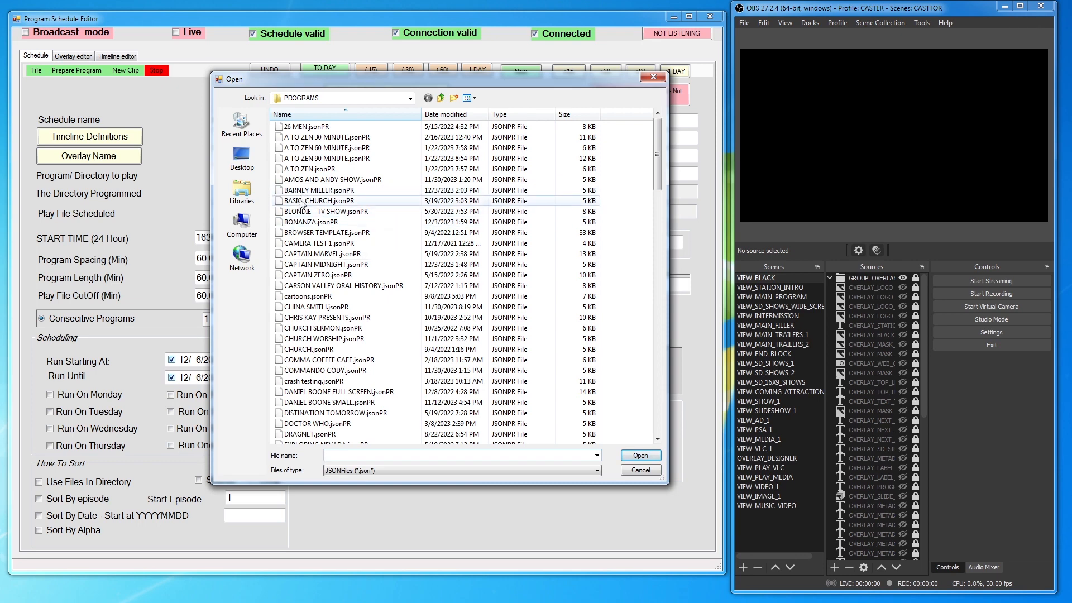
double_click(299, 264)
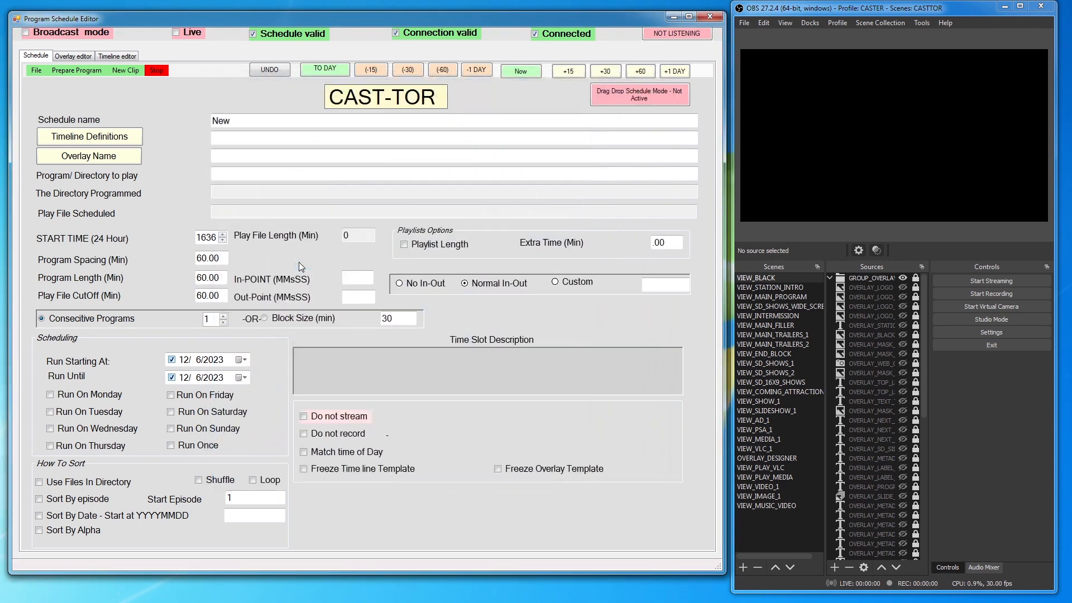
left_click(66, 69)
left_click(97, 119)
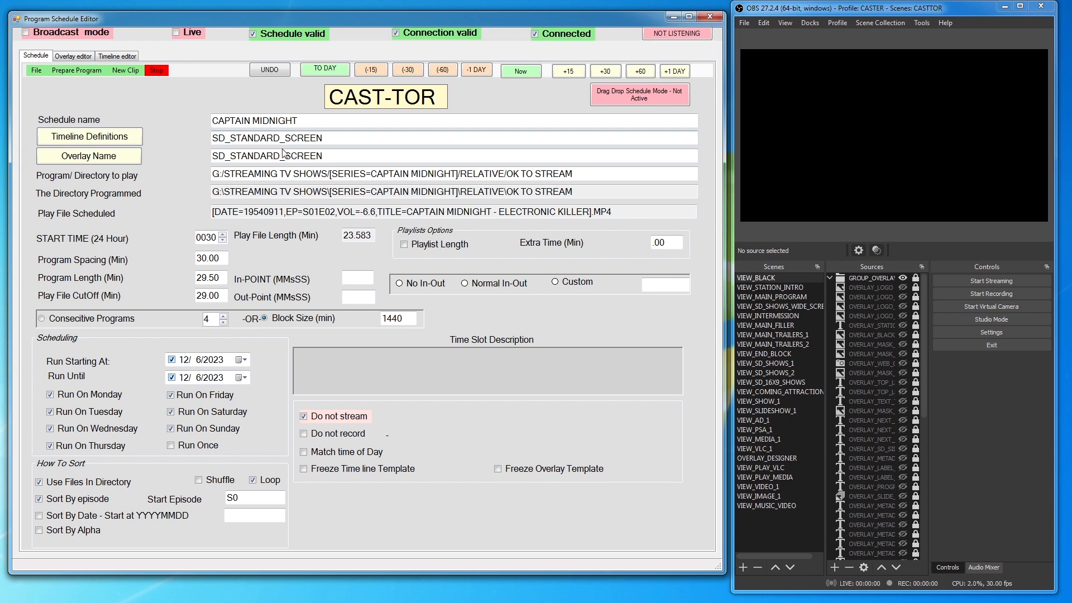
Open the CHINA SMITH program from the common program files.
left_click(35, 70)
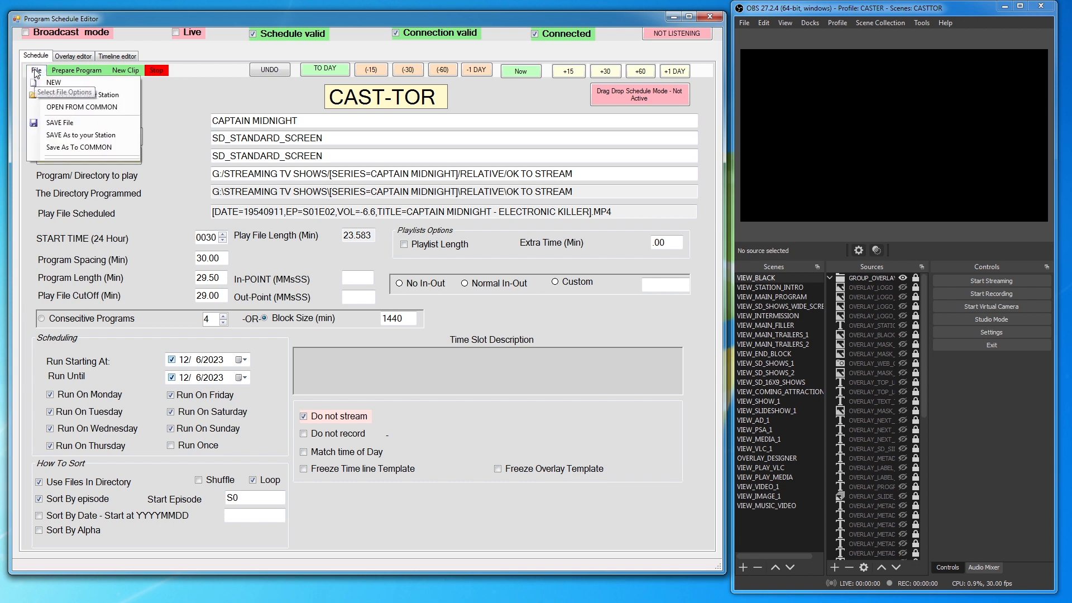
left_click(103, 105)
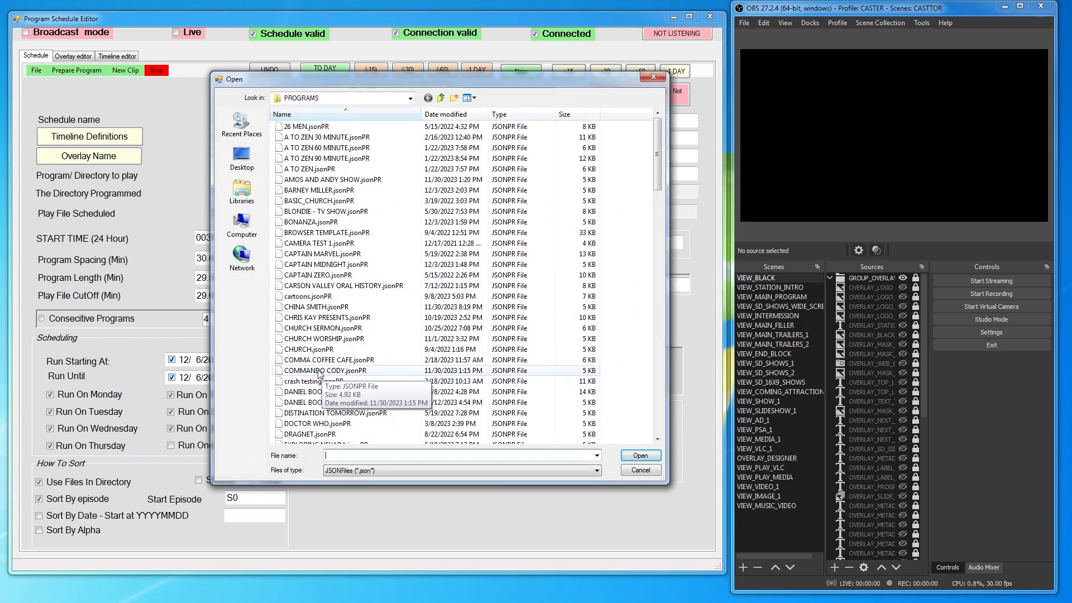
double_click(307, 307)
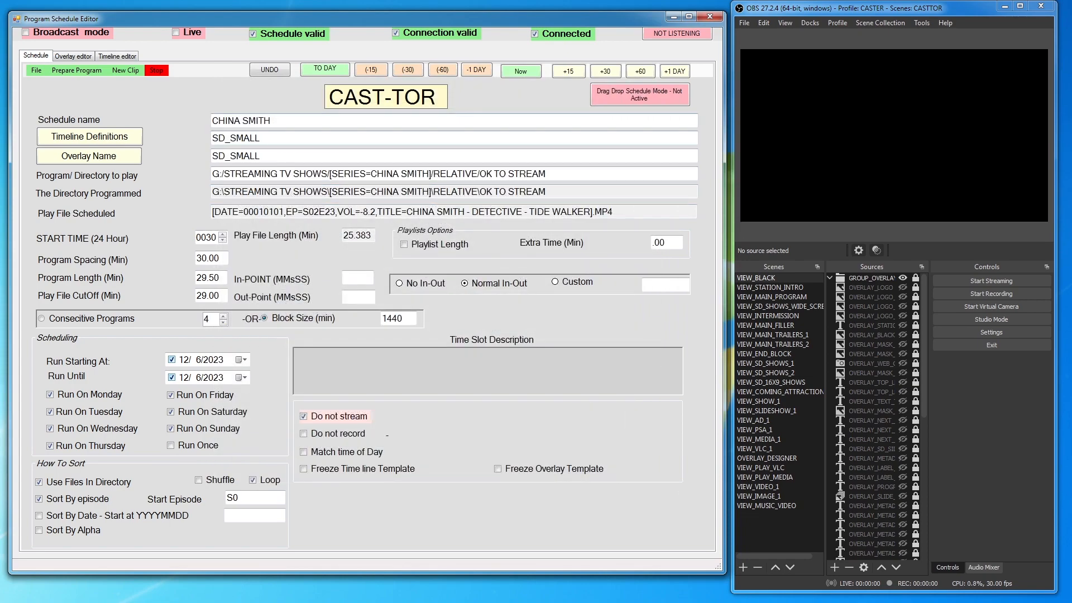
Open the BARNEY MILLER program from the common program files.
left_click(36, 70)
left_click(82, 107)
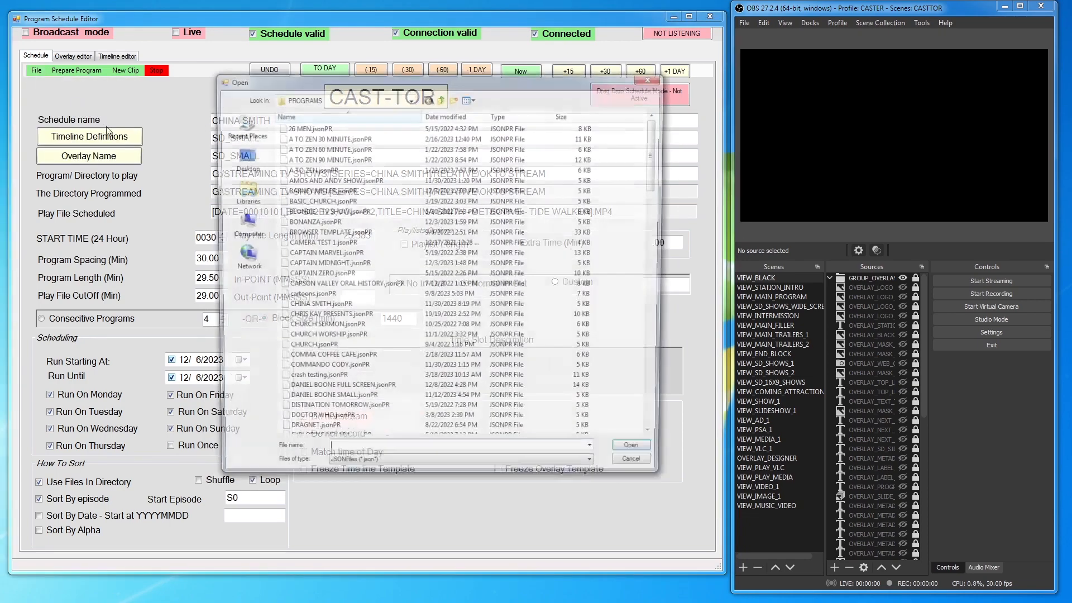
double_click(317, 190)
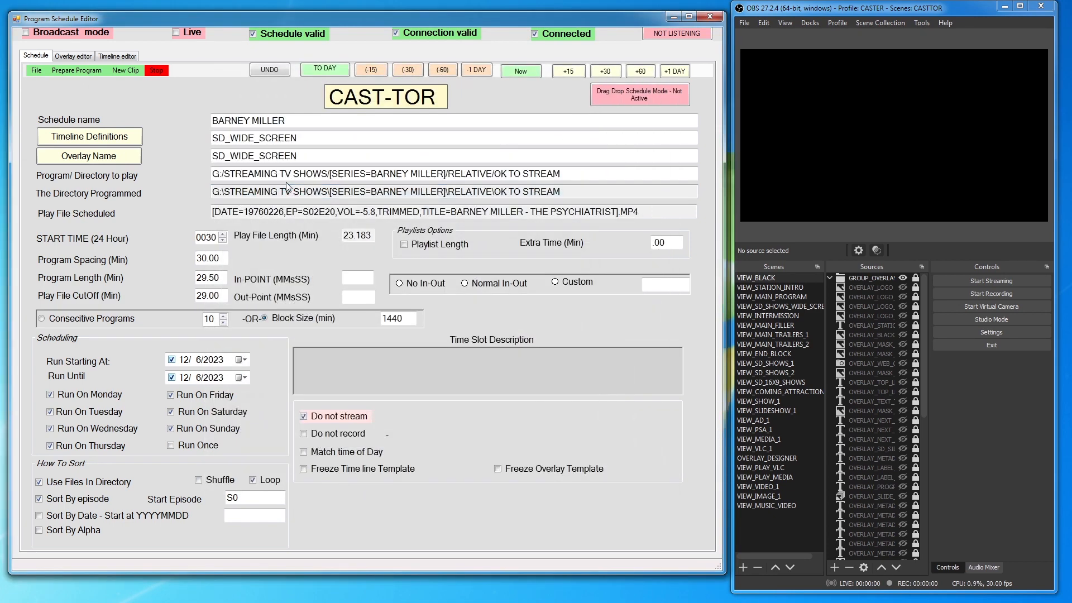
Play the scheduled BARNEY MILLER episode and stop it during the station intro.
left_click(55, 71)
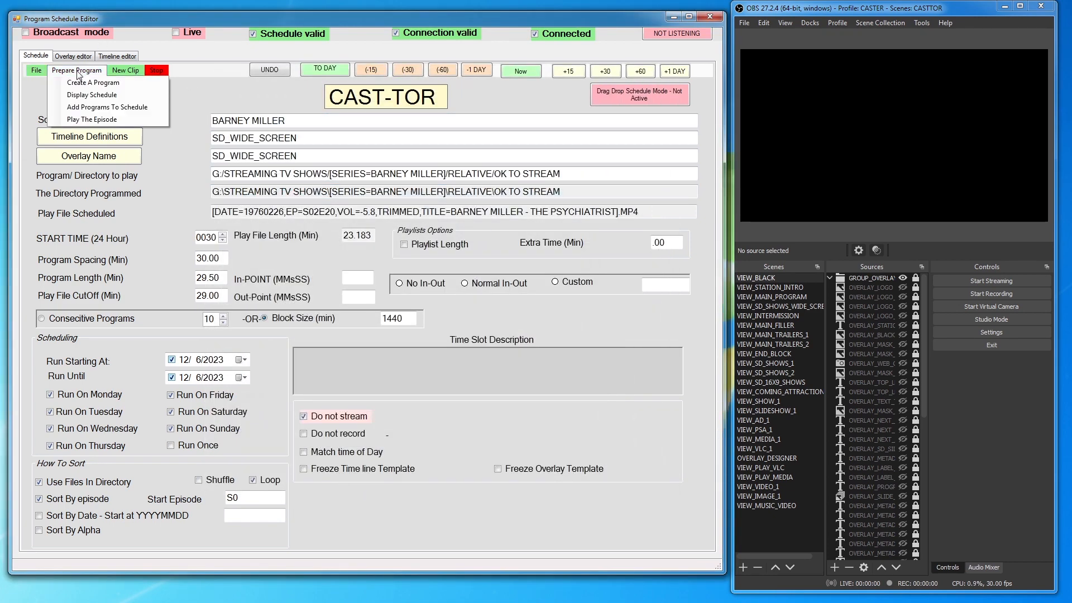
left_click(97, 122)
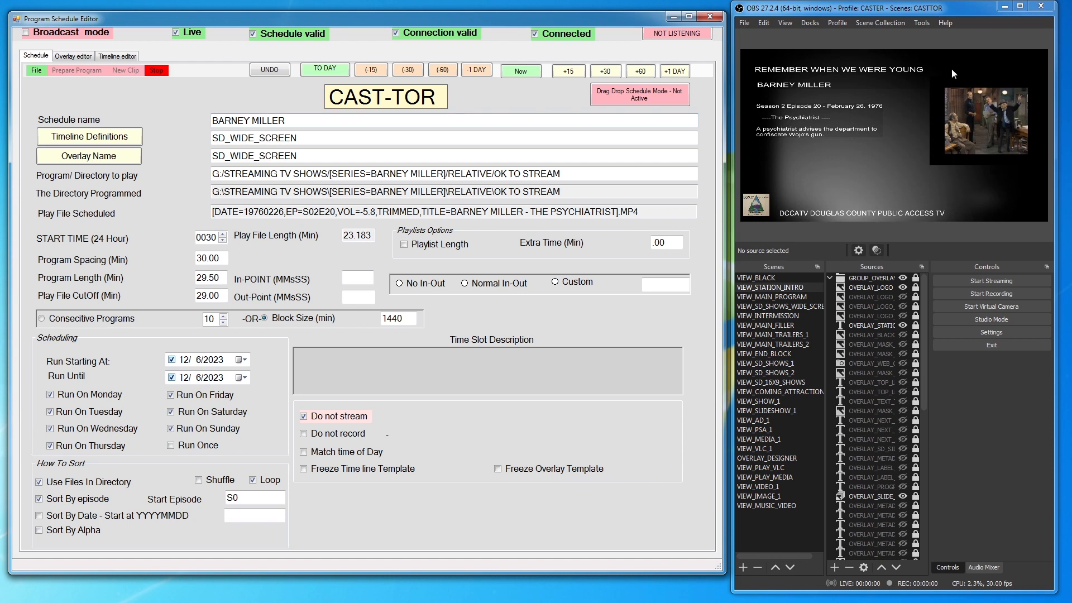
left_click(156, 69)
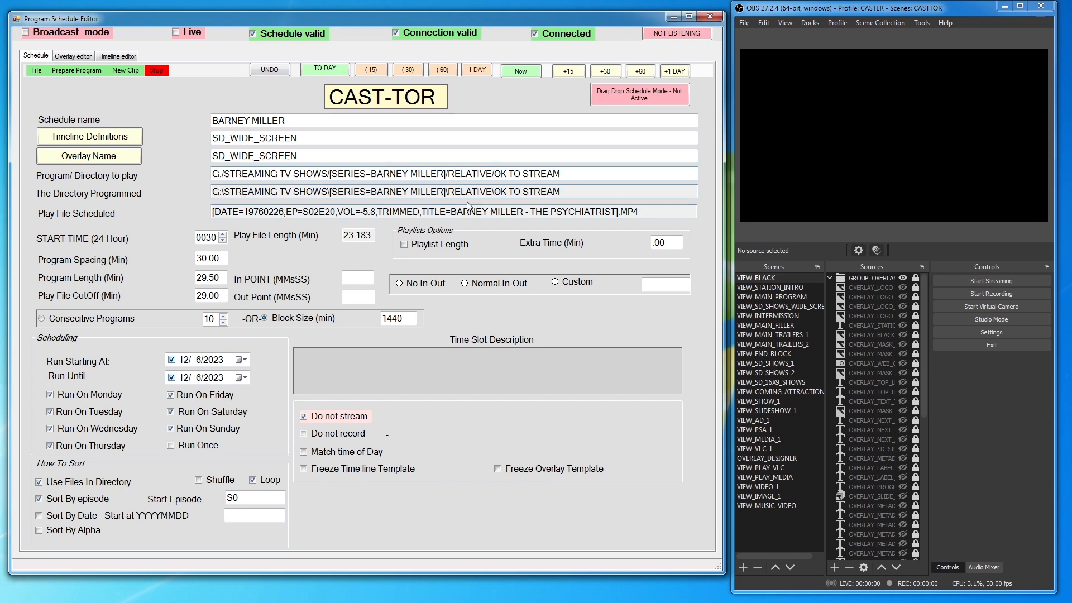
Open the SD WIDE SCREEN program template from the common program files.
left_click(32, 72)
left_click(99, 108)
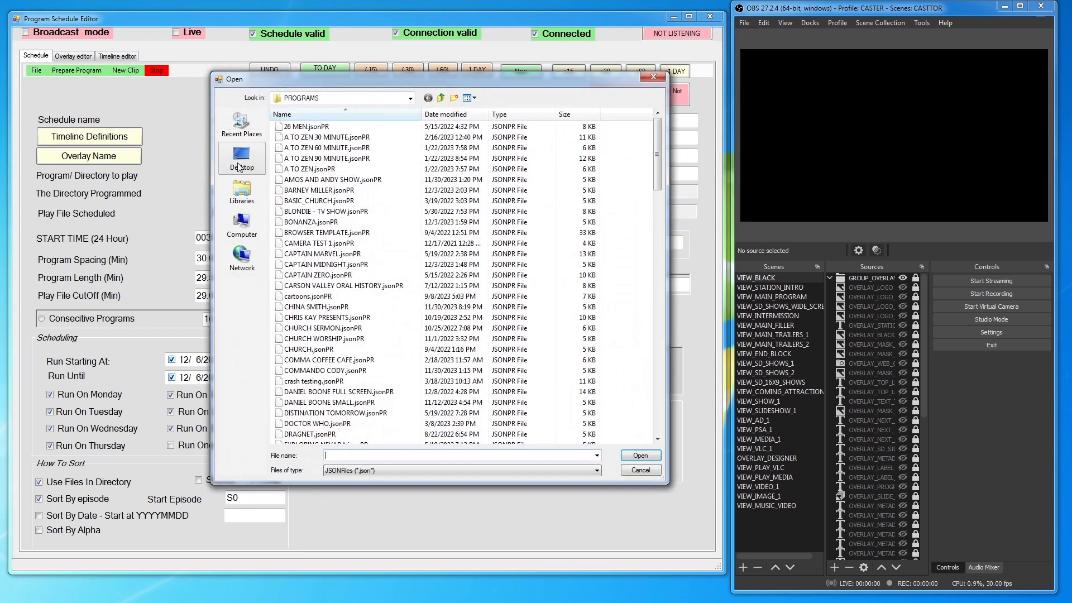
left_click_drag(659, 178, 645, 386)
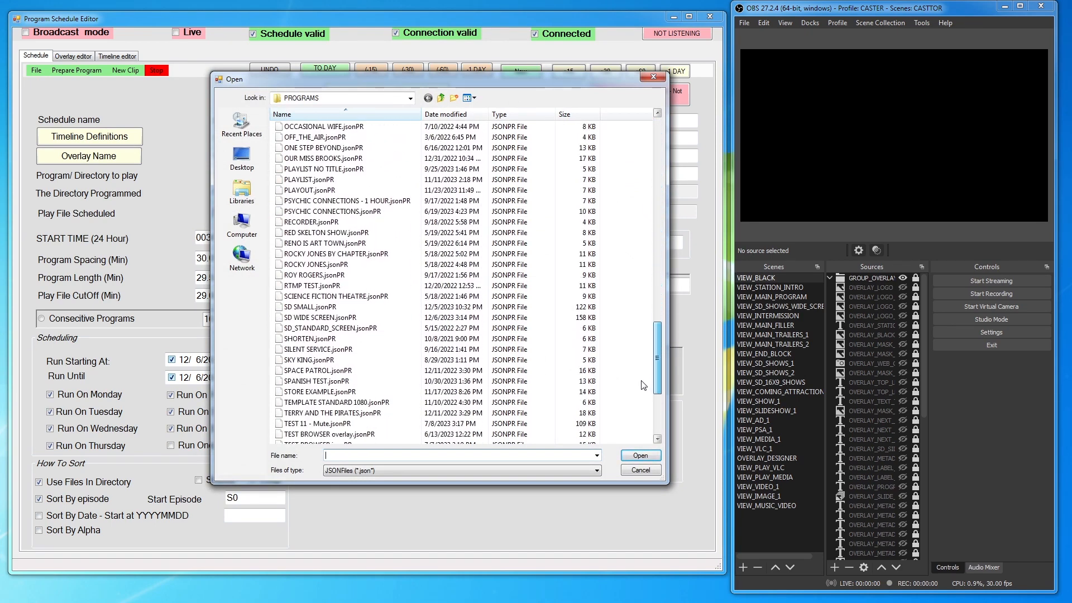
double_click(296, 318)
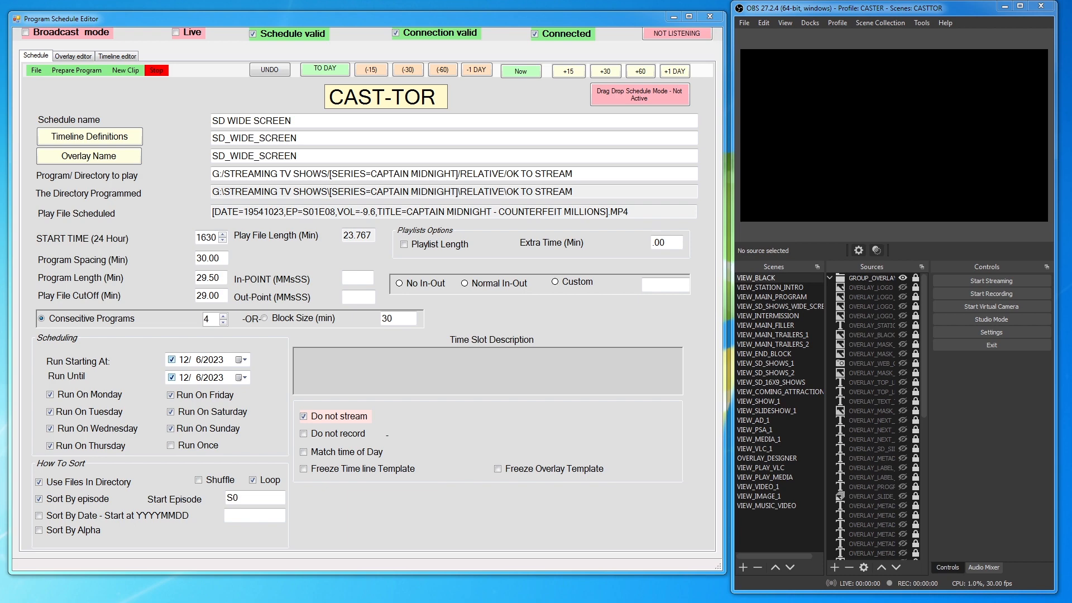
Set the directory to play to the DRAGNET series' RELATIVE/OK TO STREAM folder from Windows Explorer and move the Explorer window clear of the form.
left_click_drag(134, 592, 806, 117)
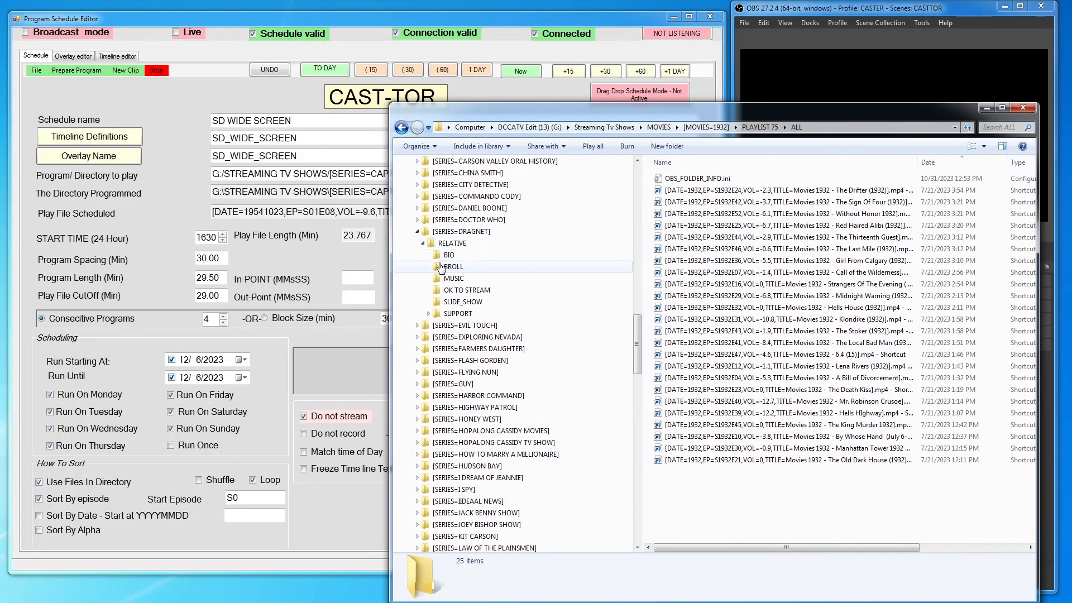
left_click(473, 291)
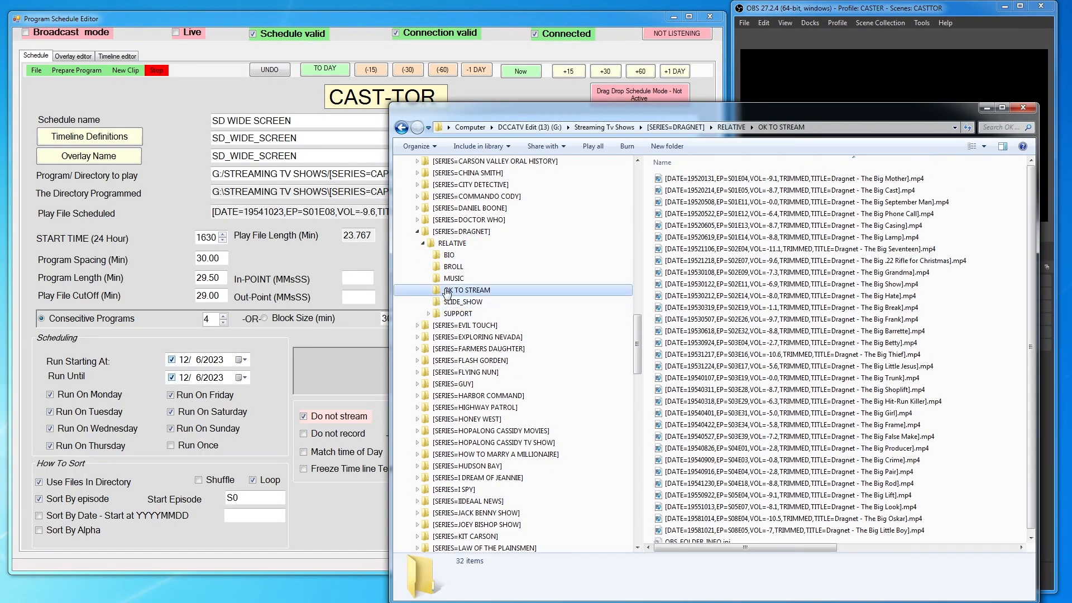
left_click_drag(441, 293, 303, 177)
left_click_drag(597, 112, 375, 397)
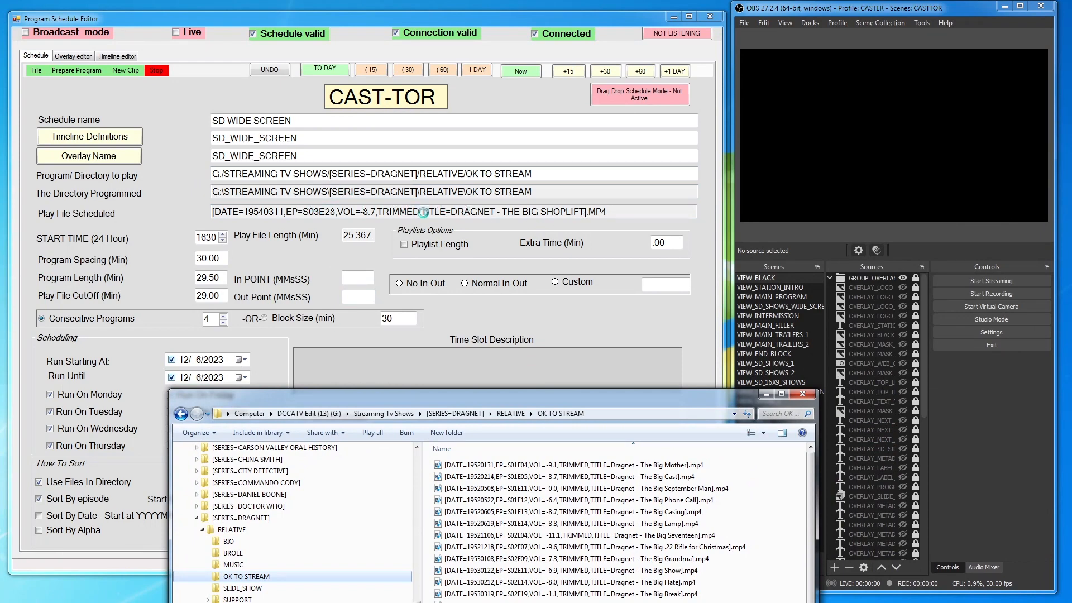
Play the scheduled DRAGNET episode with the wide screen template and stop it.
left_click(85, 68)
left_click(85, 68)
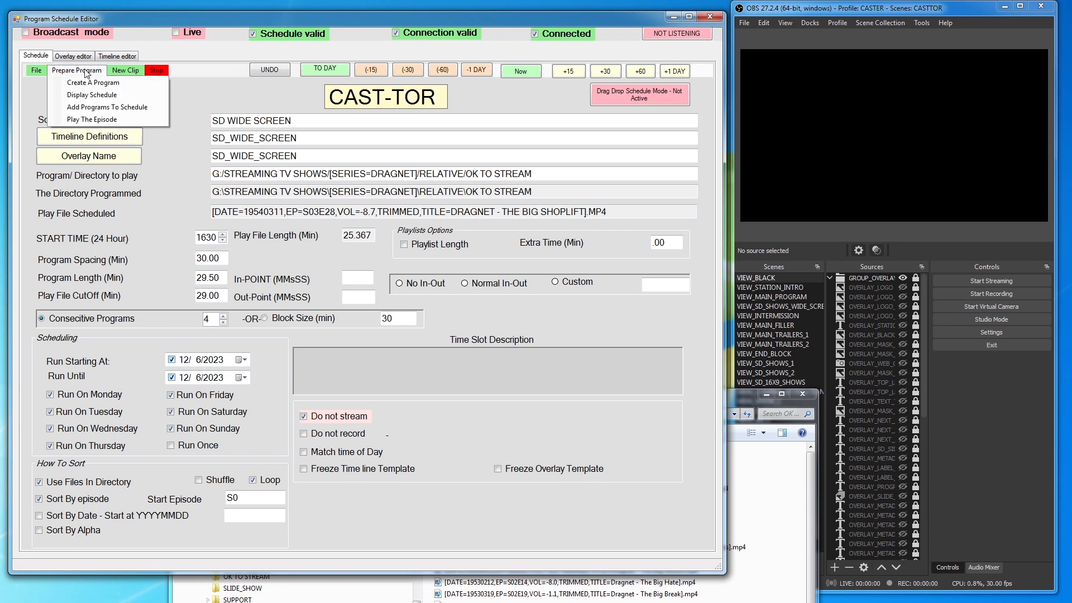
left_click(106, 121)
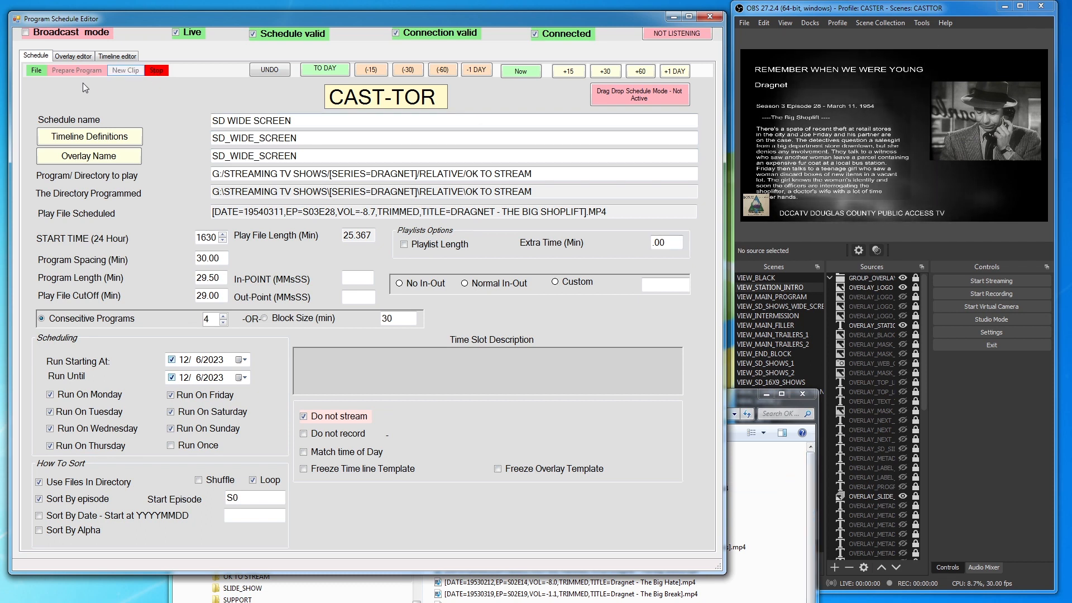
left_click(156, 70)
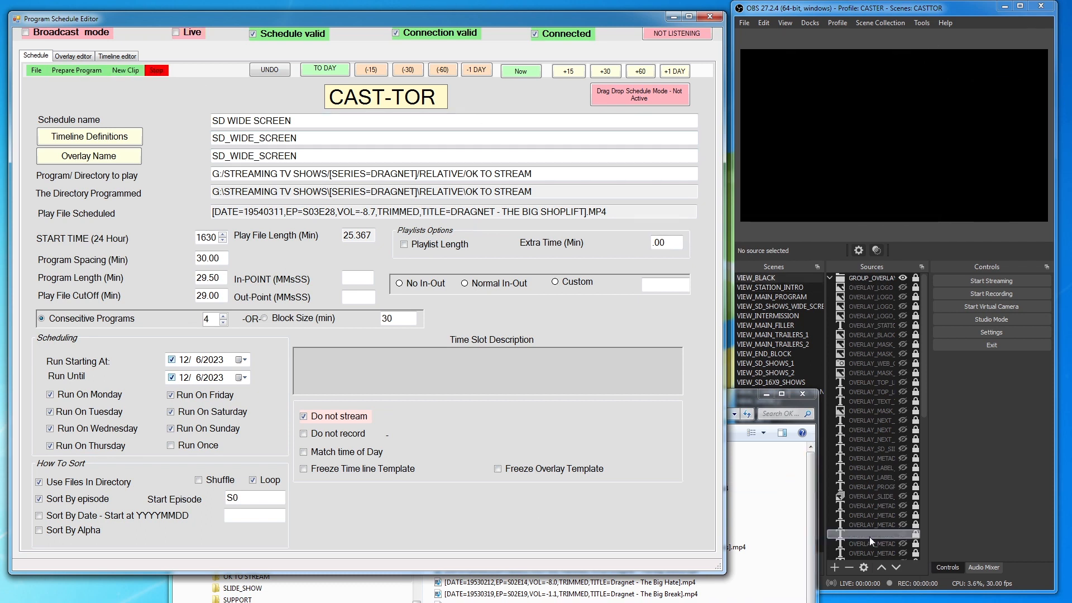
Expand the COMMANDO CODY series folder in Windows Explorer and set its RELATIVE/OK TO STREAM folder as the directory to play.
left_click(770, 524)
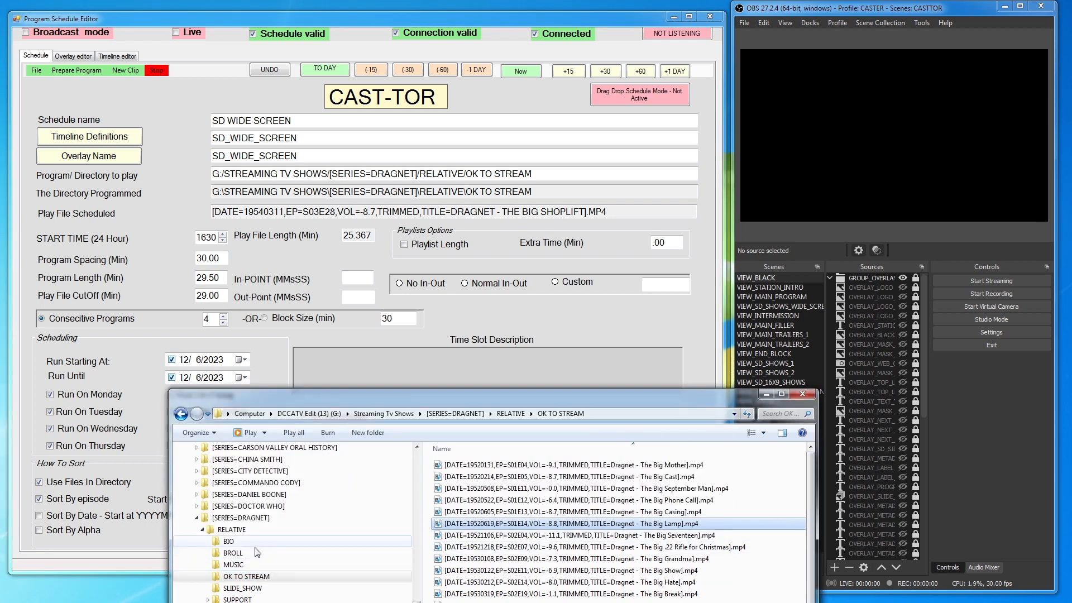
left_click(197, 482)
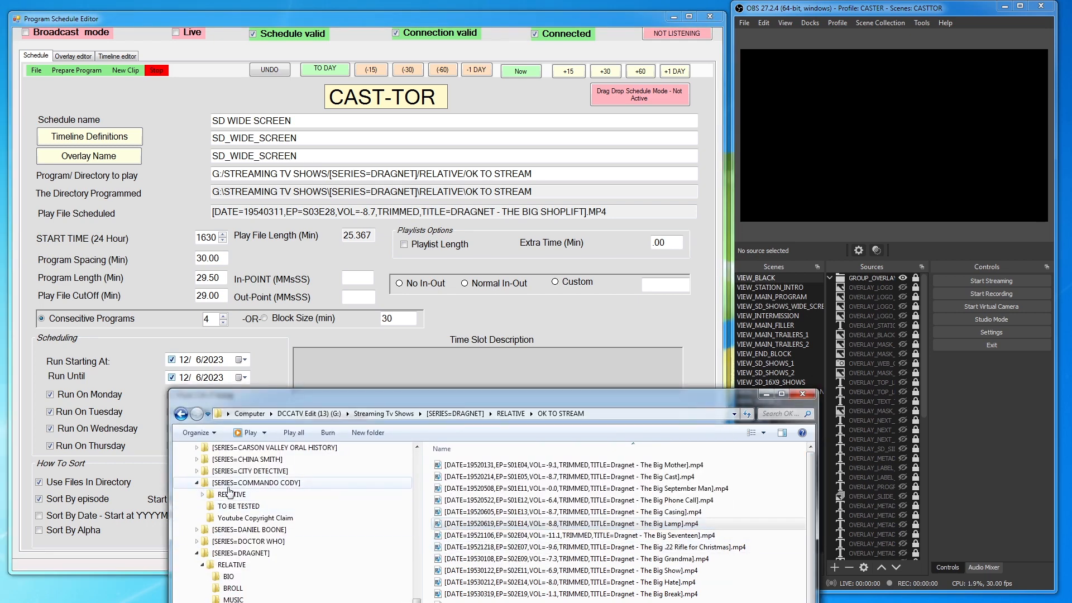
left_click(202, 494)
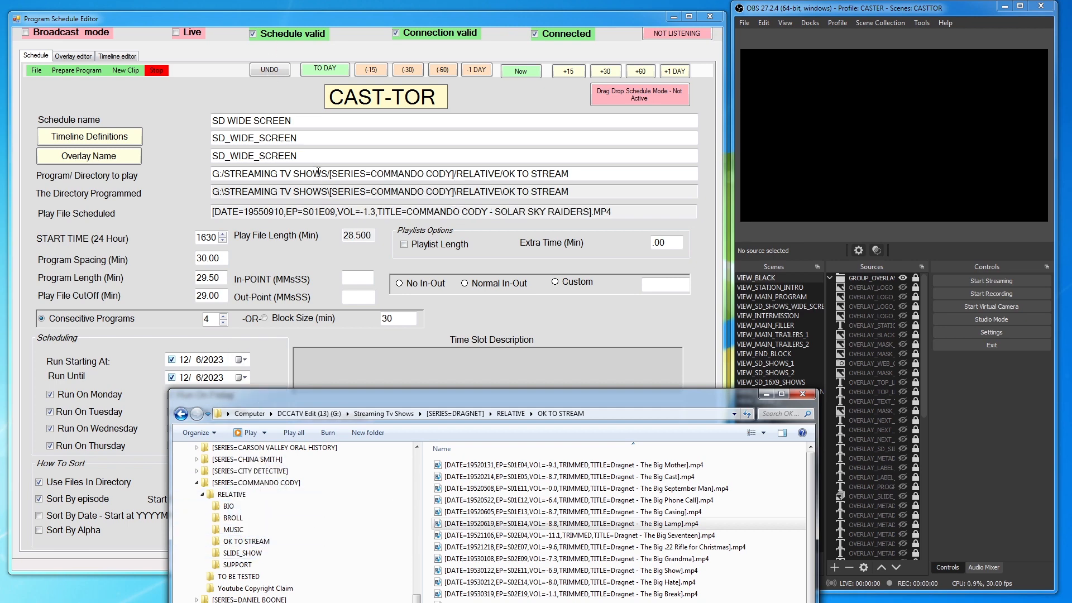
Return to the Program Schedule Editor, play the scheduled COMMANDO CODY episode, and stop it.
left_click(89, 86)
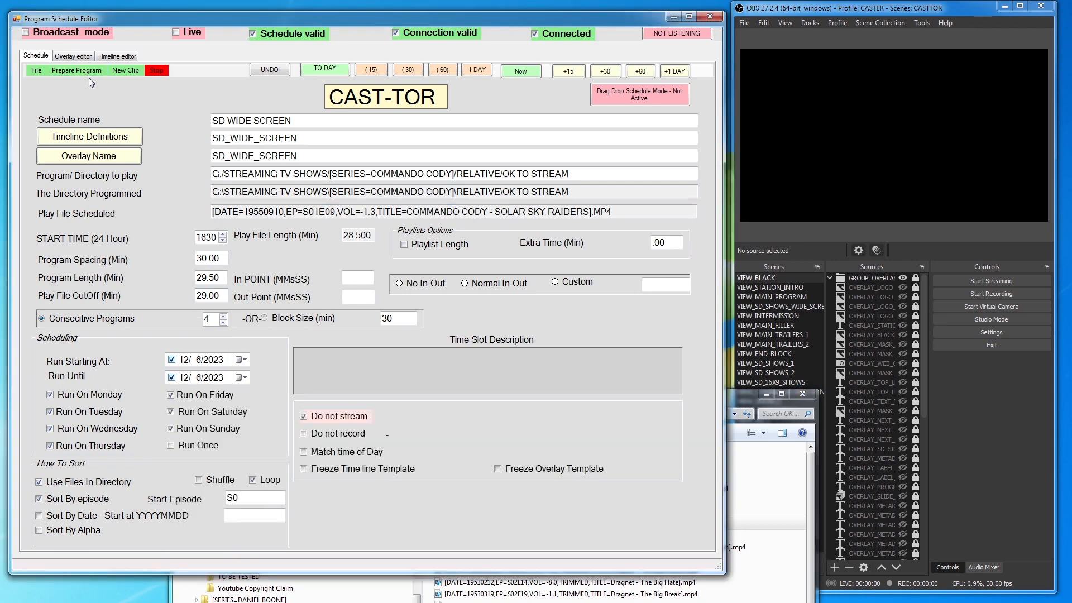
left_click(88, 71)
left_click(107, 121)
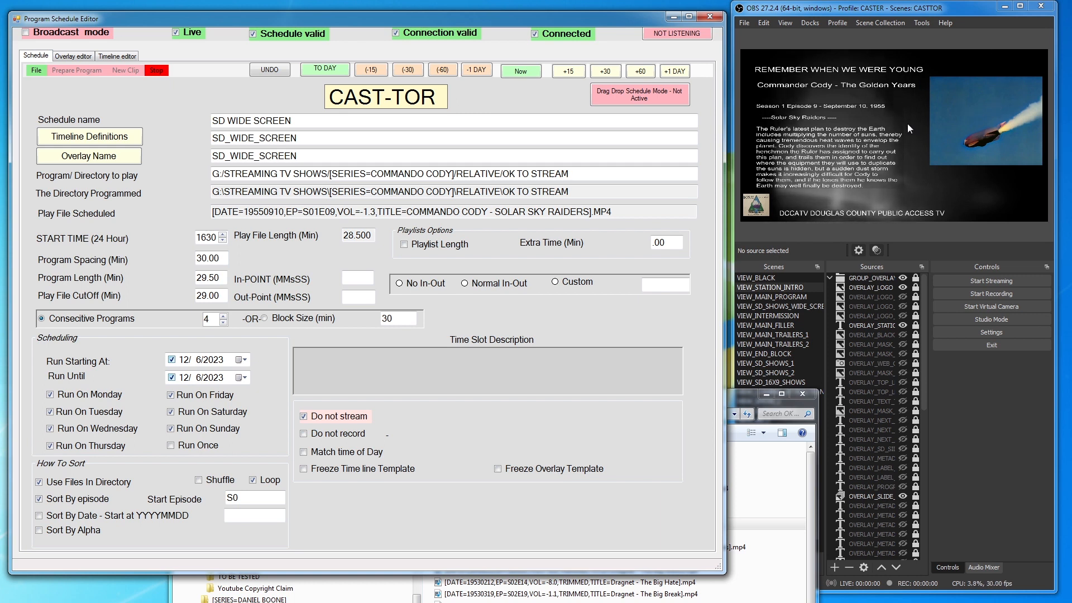
left_click(157, 71)
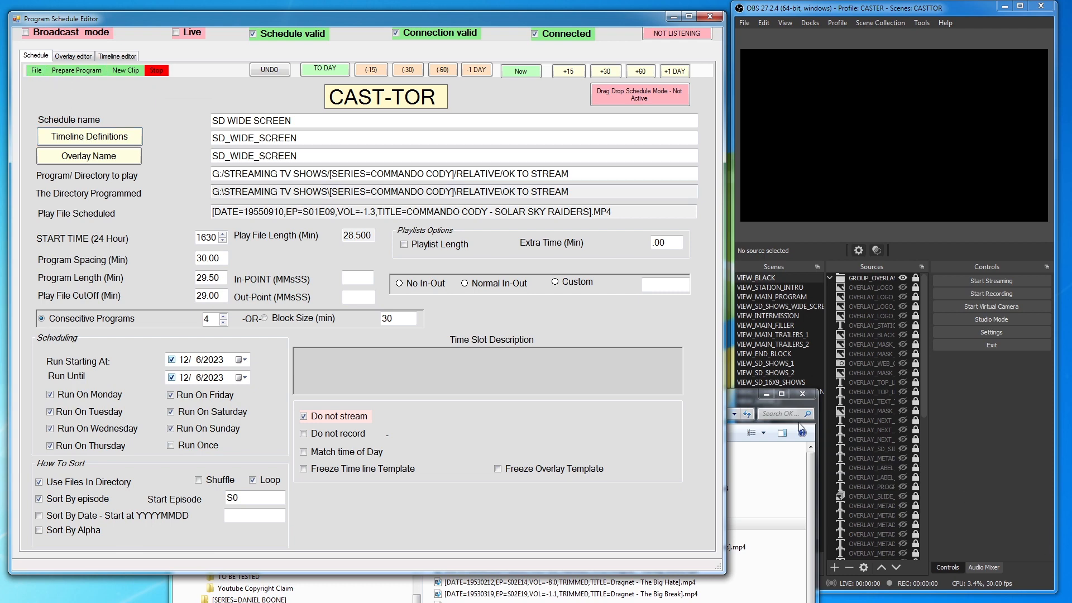
Expand the CHINA SMITH series folder in Windows Explorer and set its RELATIVE/OK TO STREAM folder as the directory to play.
left_click(743, 394)
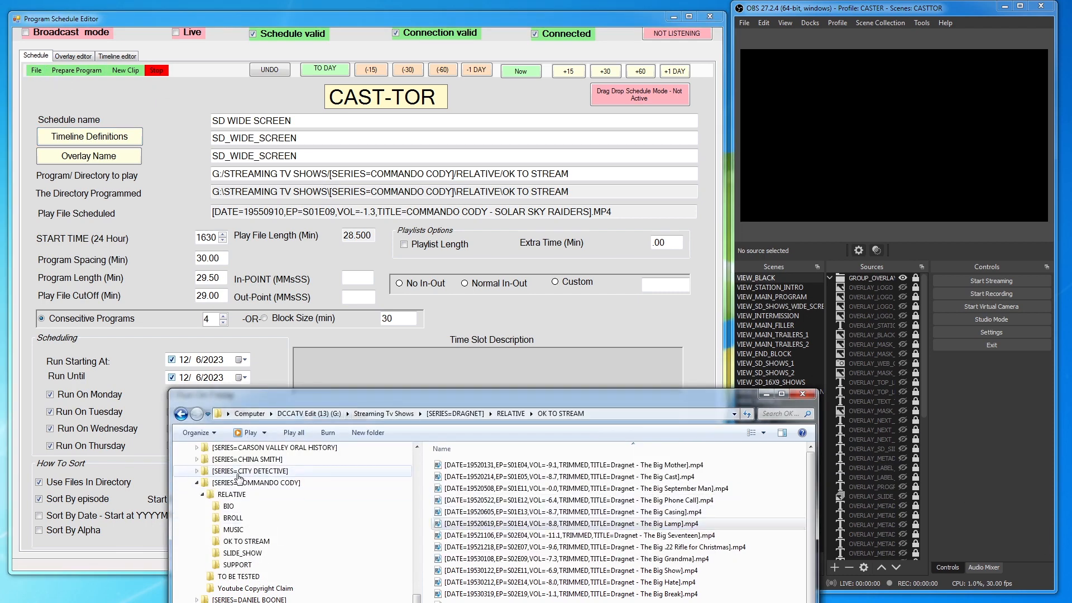
left_click(199, 459)
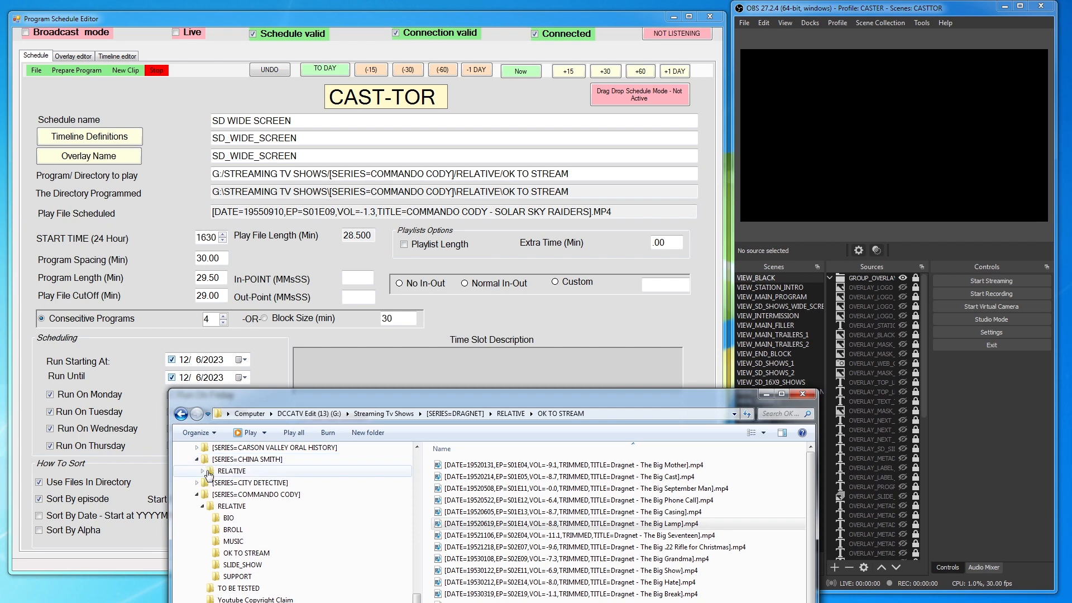
left_click(203, 471)
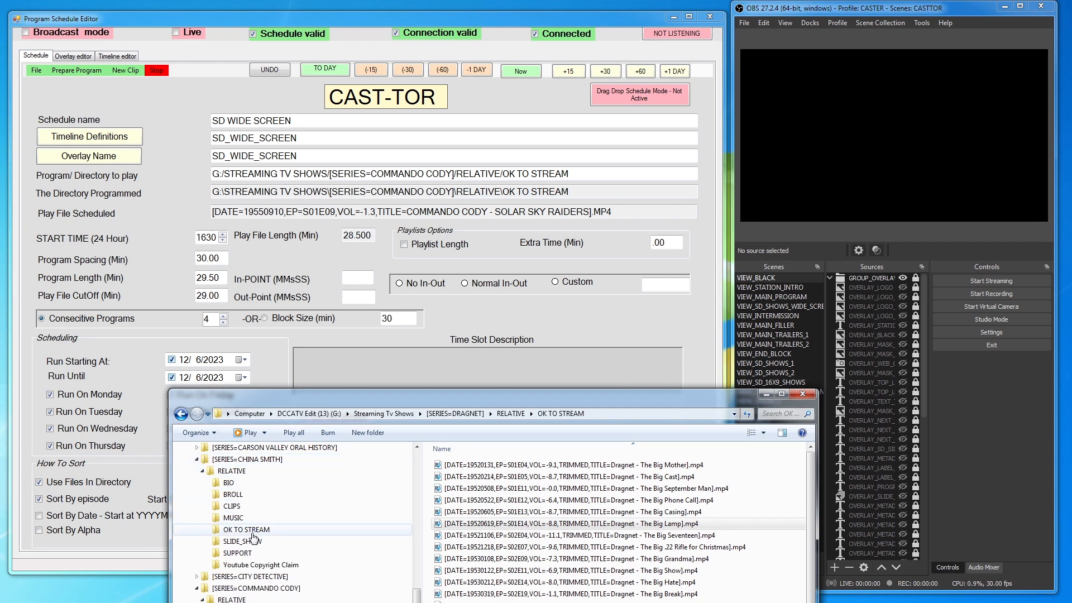
left_click(258, 531)
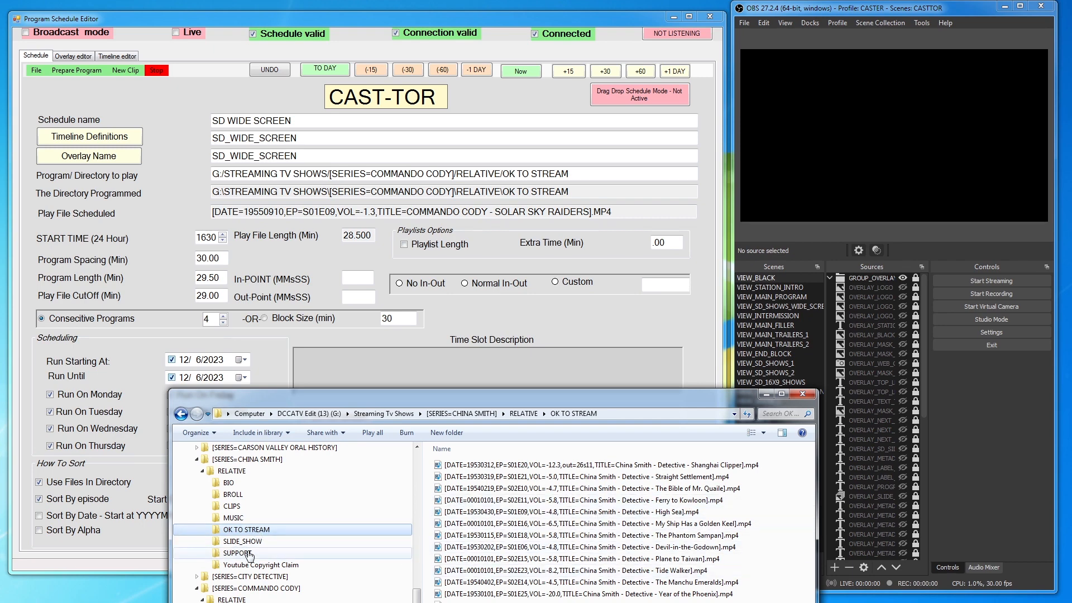
left_click_drag(256, 530, 365, 172)
Return to the Program Schedule Editor and play the scheduled CHINA SMITH episode.
left_click(105, 109)
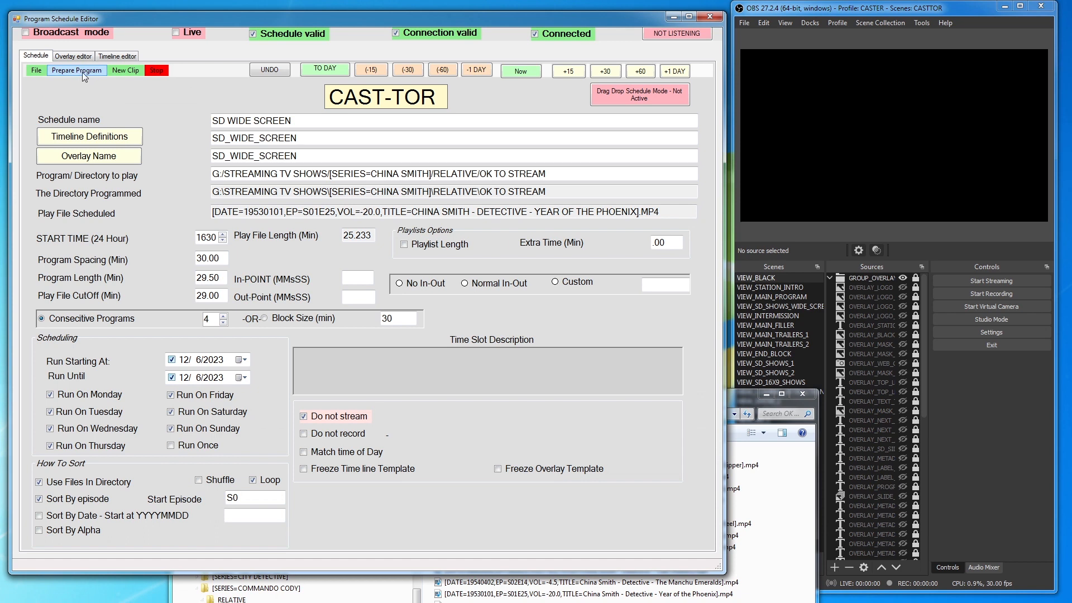
left_click(82, 73)
left_click(108, 120)
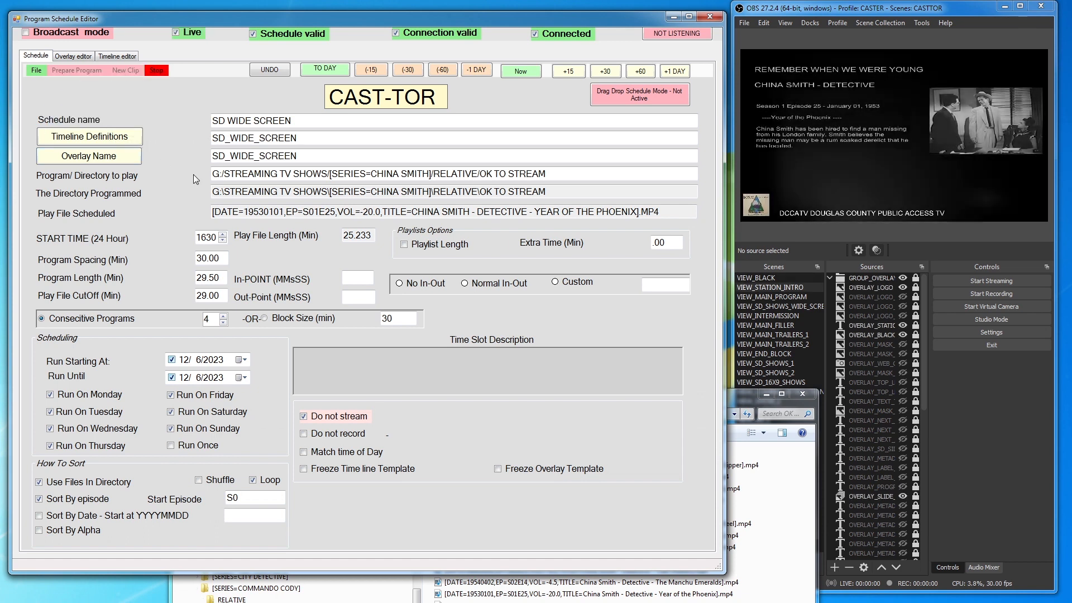
Stop the playing CHINA SMITH episode and look through the series' SLIDE_SHOW, BIO, CLIPS, BROLL and OK TO STREAM folders in Windows Explorer.
left_click(157, 70)
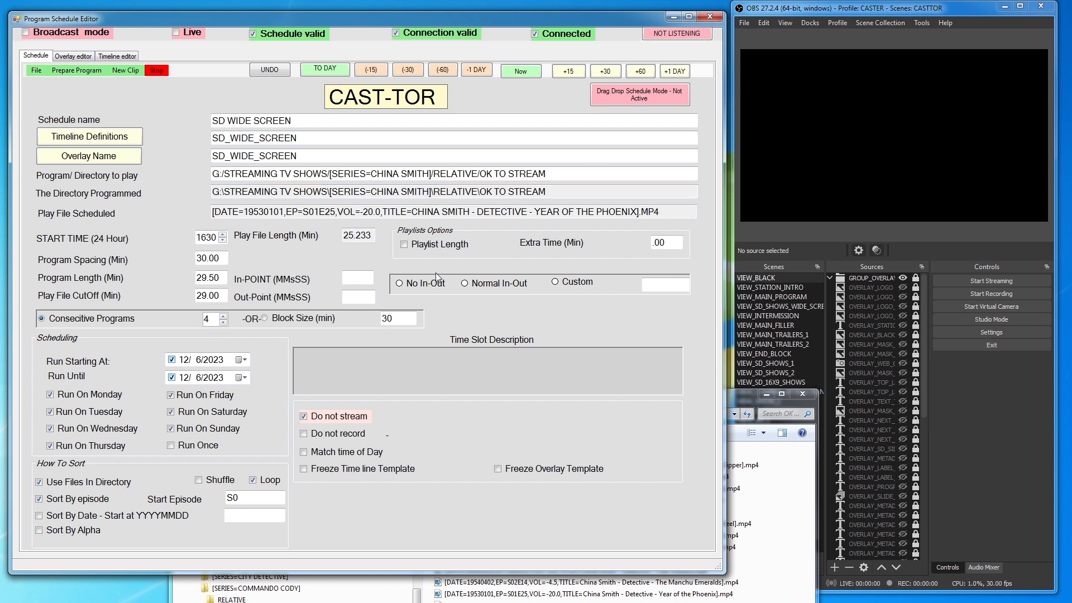
left_click_drag(745, 394, 738, 173)
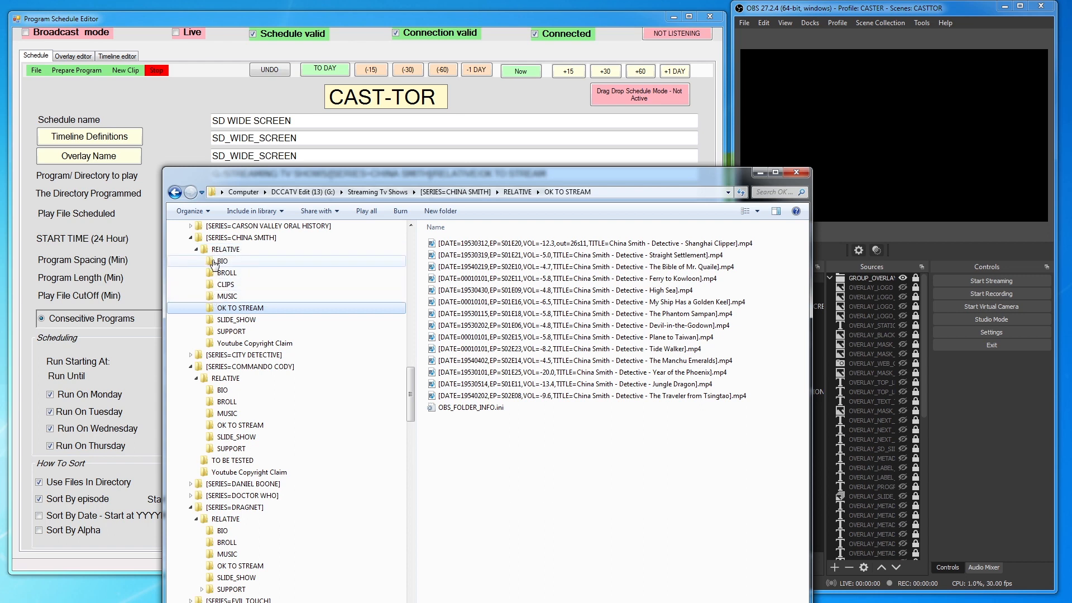
left_click(239, 320)
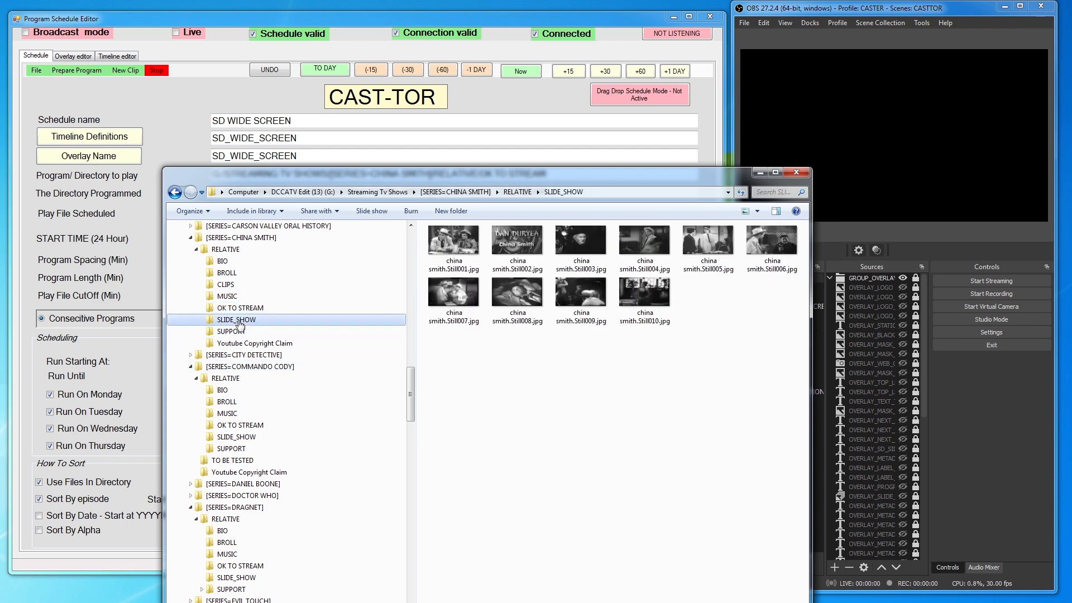
left_click(222, 263)
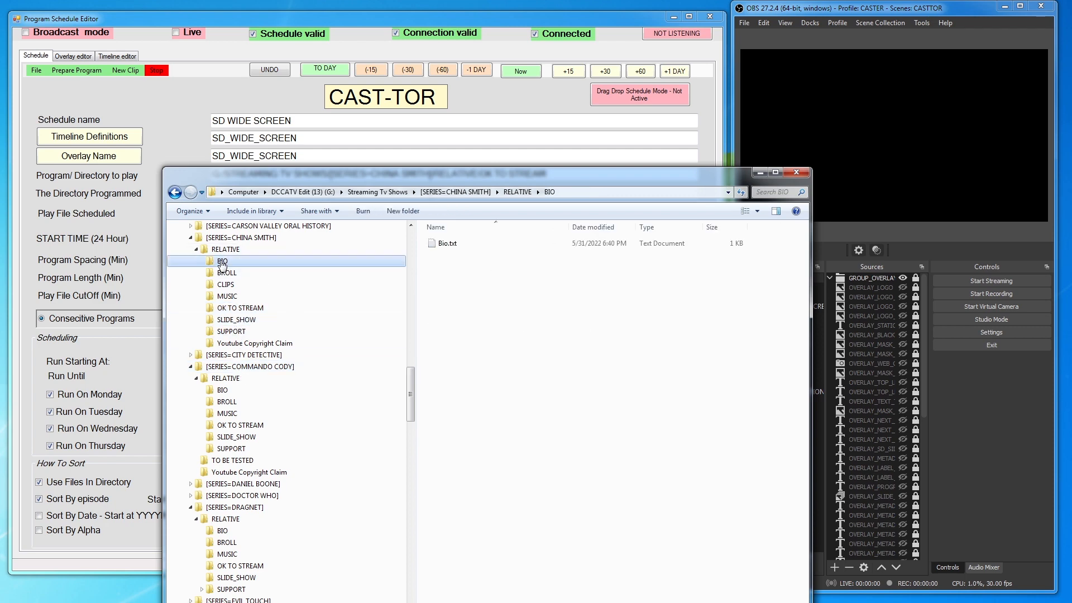
left_click(230, 286)
left_click(232, 274)
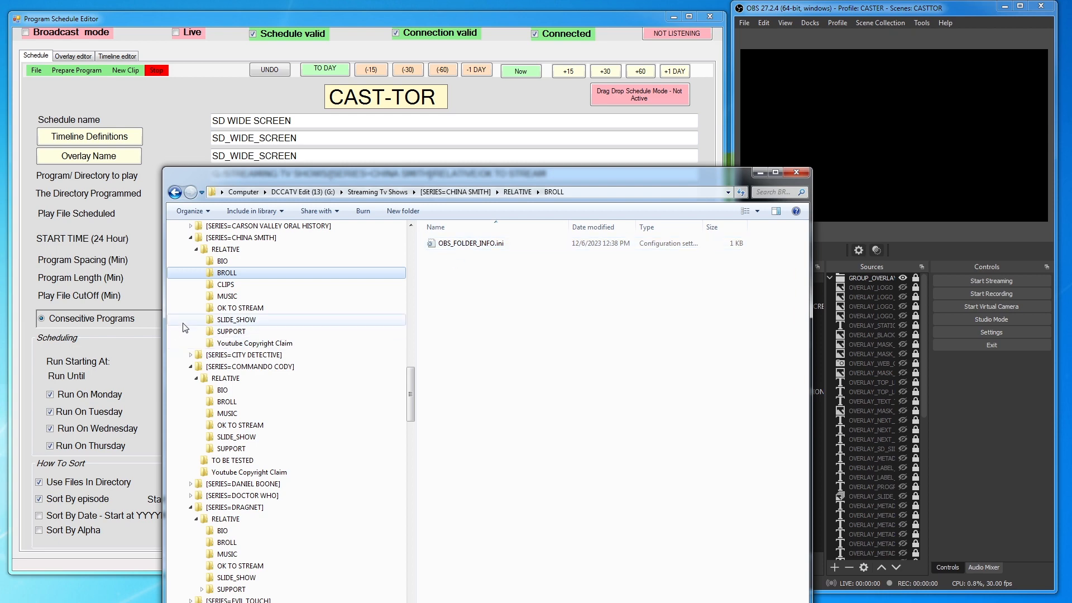
left_click(234, 309)
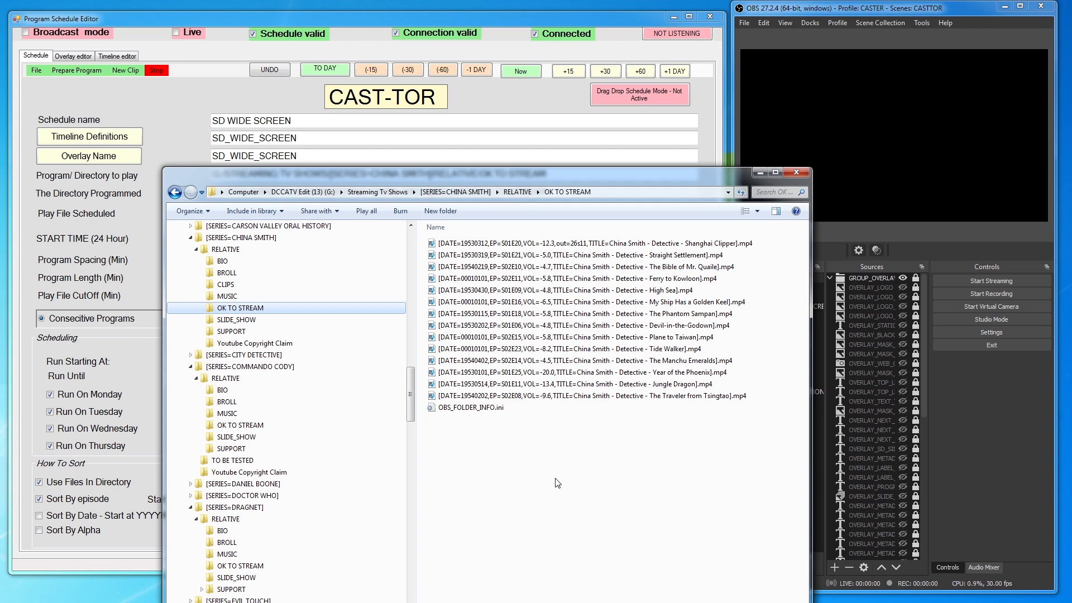
Create a folder named protrait inside the RELATIVE folder of the CHINA SMITH series.
left_click(226, 251)
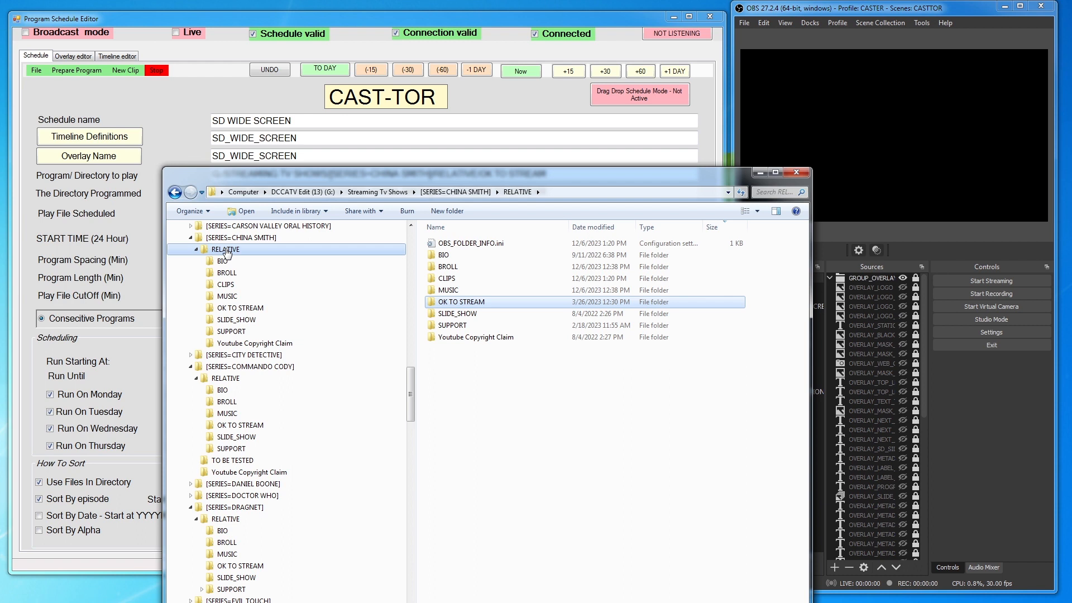
right_click(227, 252)
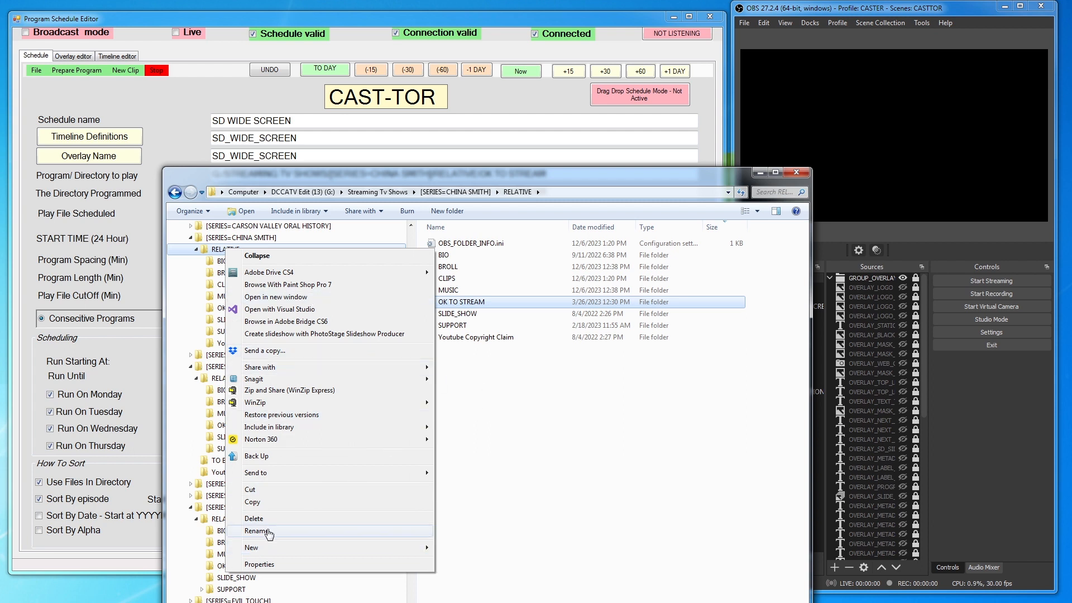
mouse_move(268, 547)
left_click(461, 548)
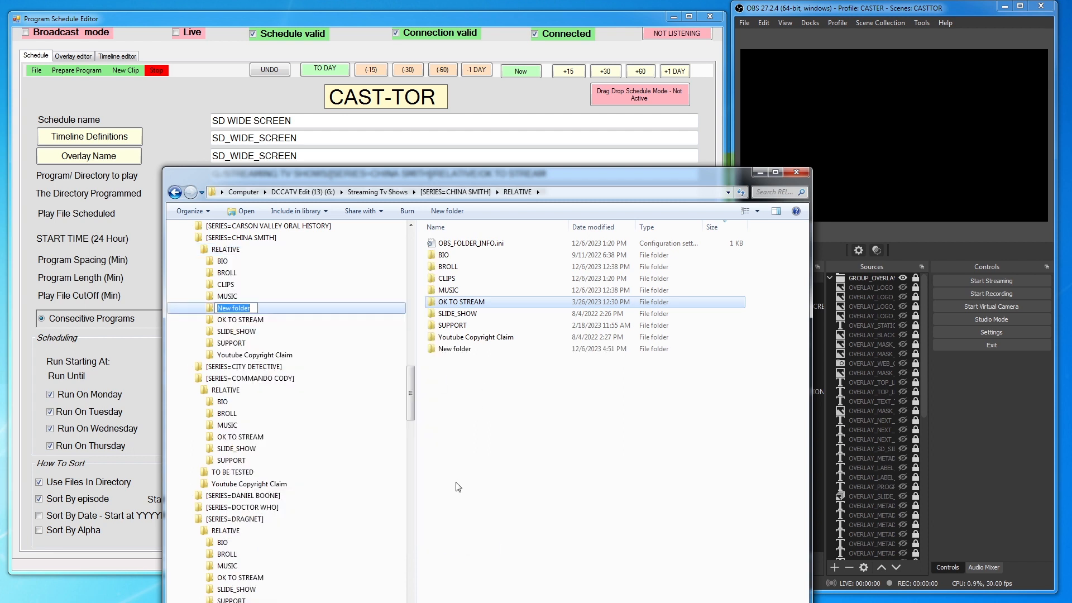
type("po")
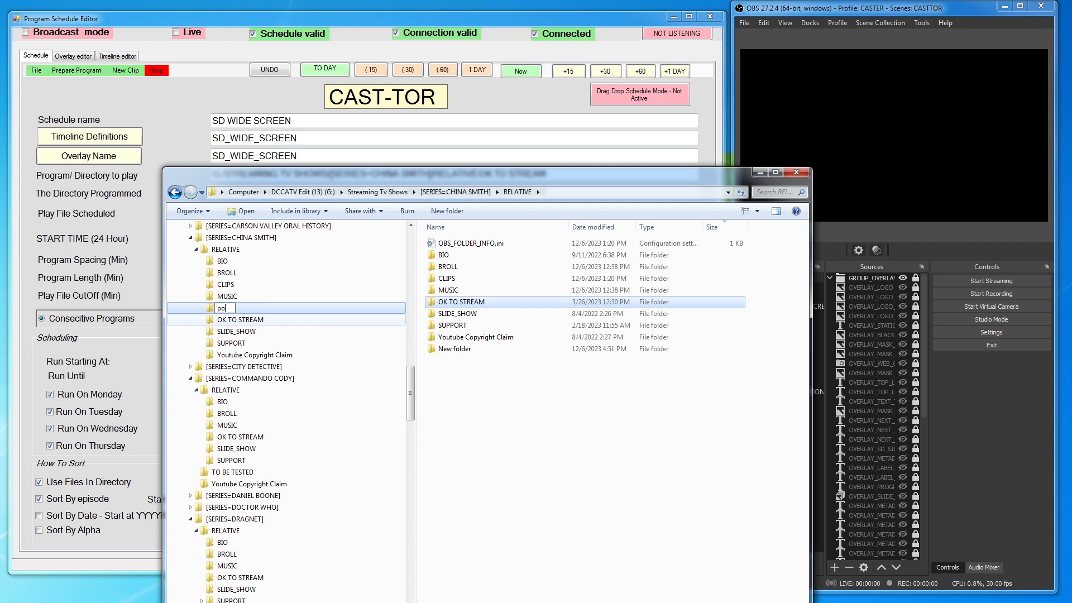
type("otrait")
key("Return")
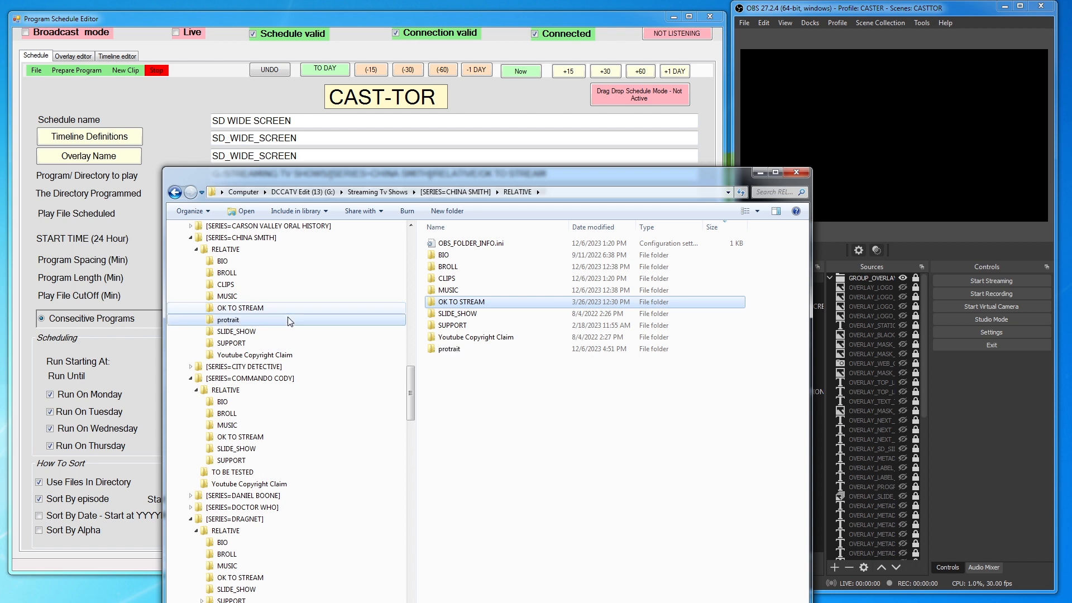
Copy china smith.Still006.jpg from SLIDE_SHOW into the protrait folder and show that folder's contents as extra large icons.
left_click(213, 321)
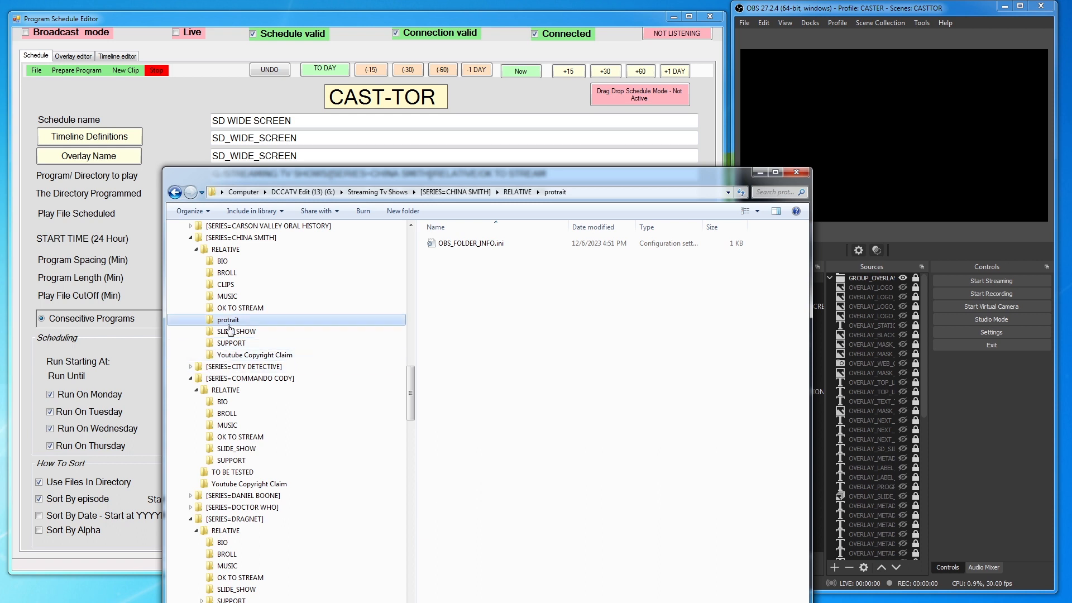
left_click(236, 331)
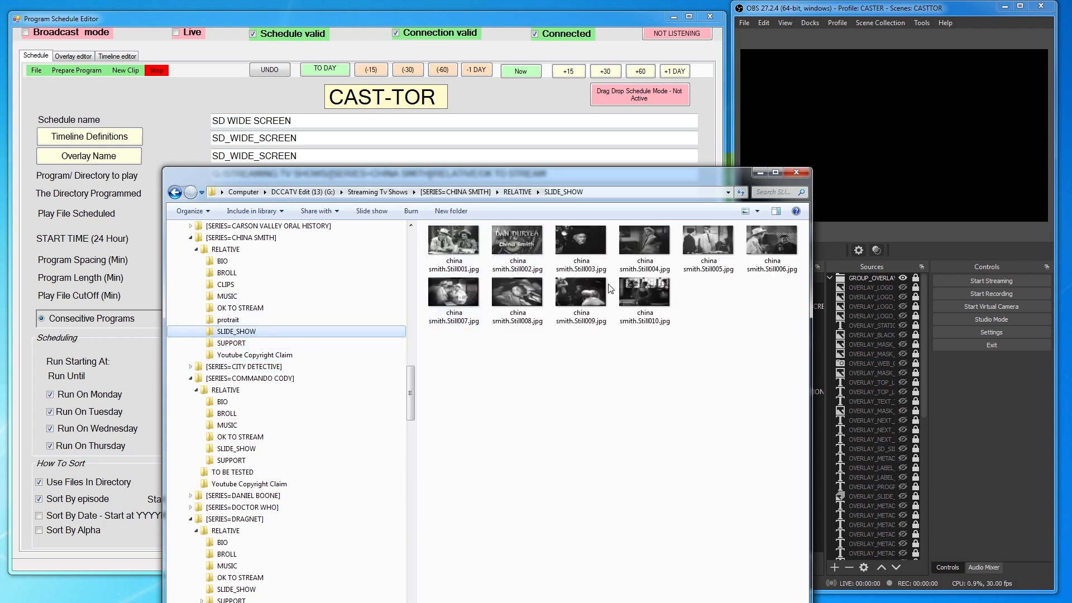
left_click(769, 248)
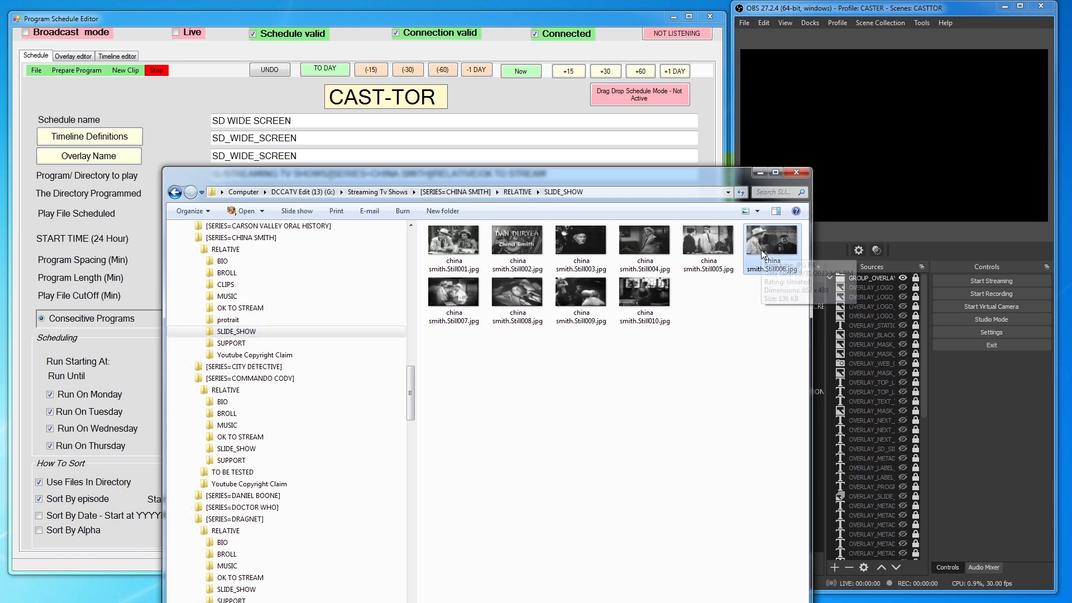
left_click(226, 320)
key("ctrl+v")
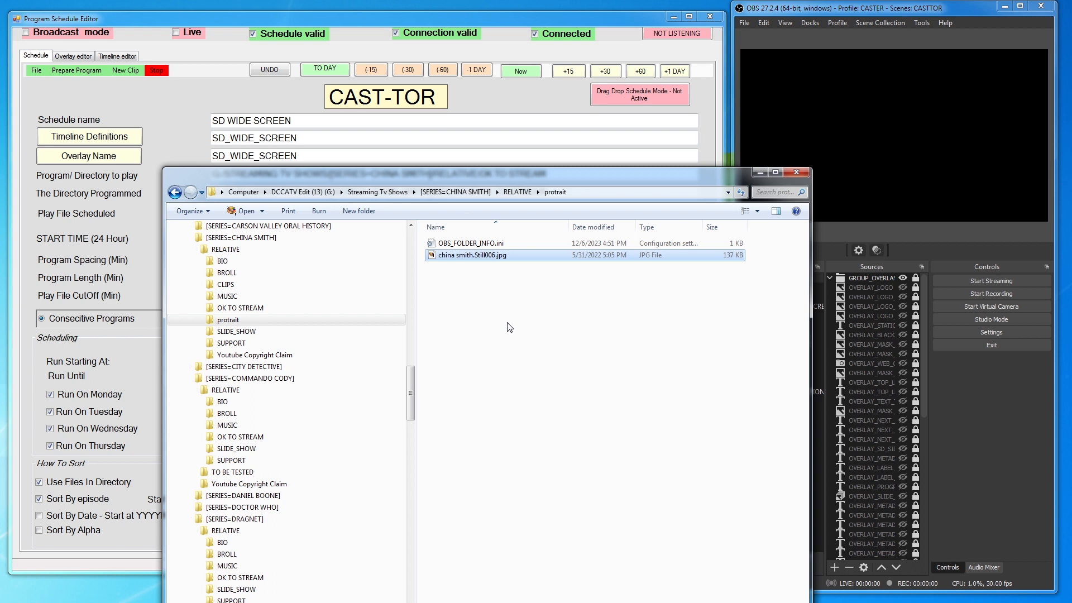
left_click(757, 211)
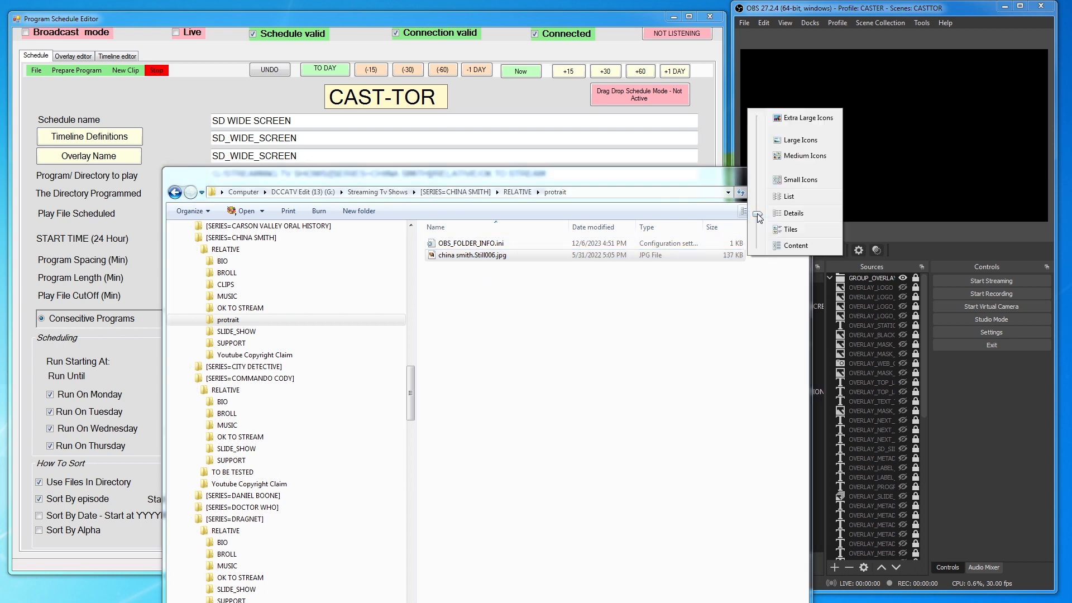
left_click(807, 118)
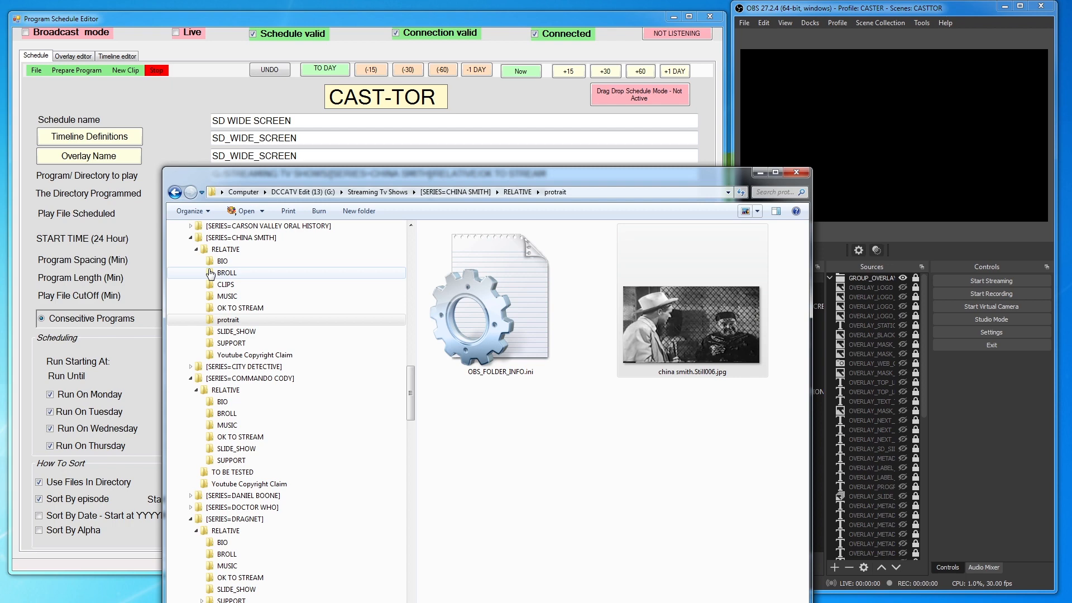
Review the CHINA SMITH series' OK TO STREAM and SLIDE_SHOW folders, and move the Explorer window out of the way.
left_click(249, 309)
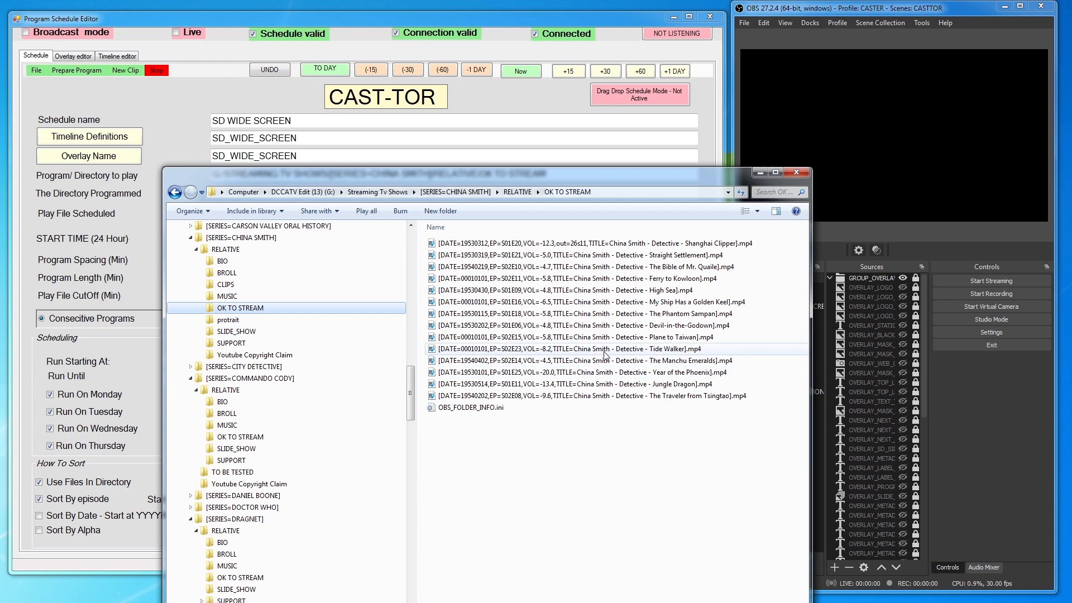
left_click(243, 332)
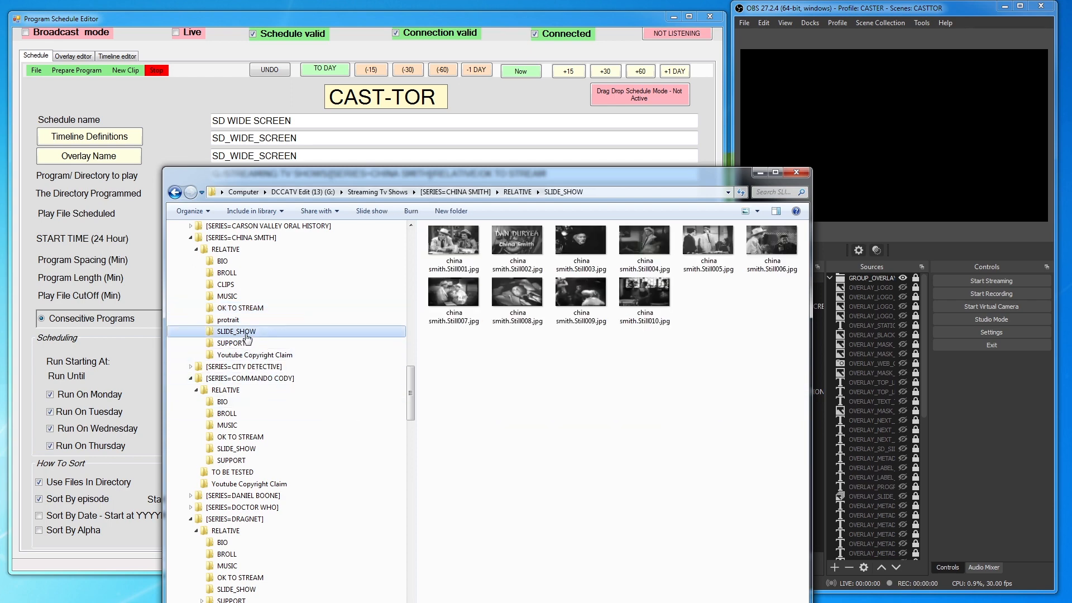
left_click_drag(663, 175, 486, 297)
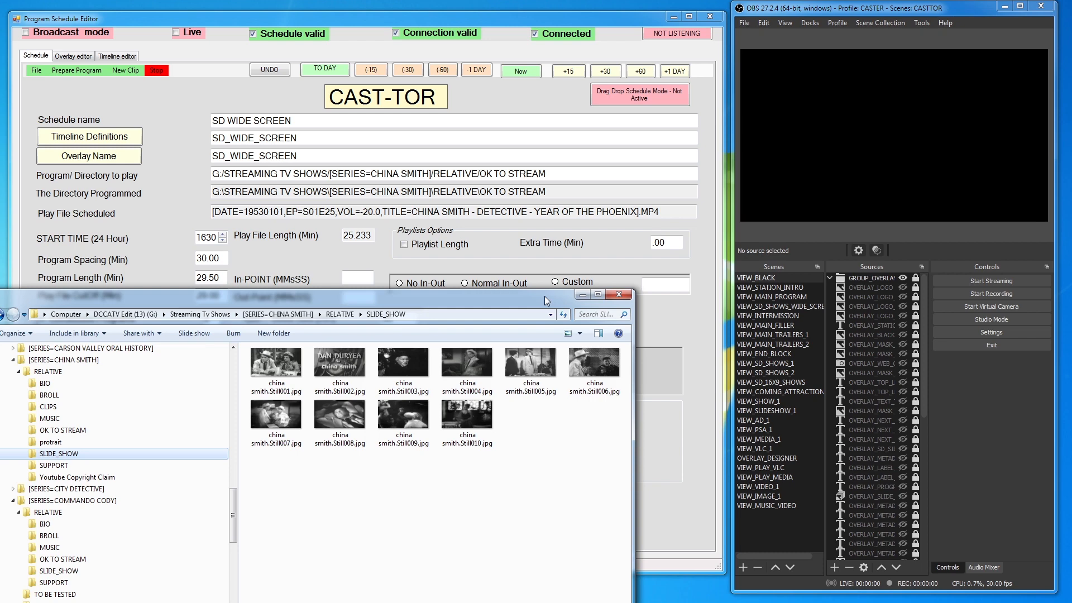
left_click_drag(545, 296, 0, 293)
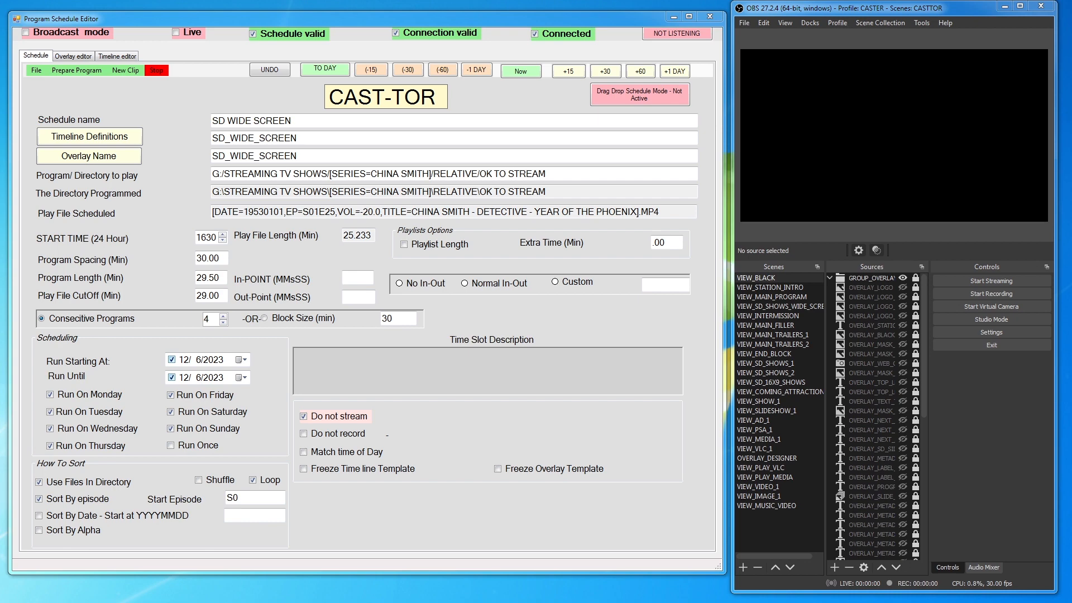
Bring back the Explorer window, collapse the CHINA SMITH, COMMANDO CODY and DRAGNET series folders, and move the window away again.
left_click_drag(0, 503, 456, 91)
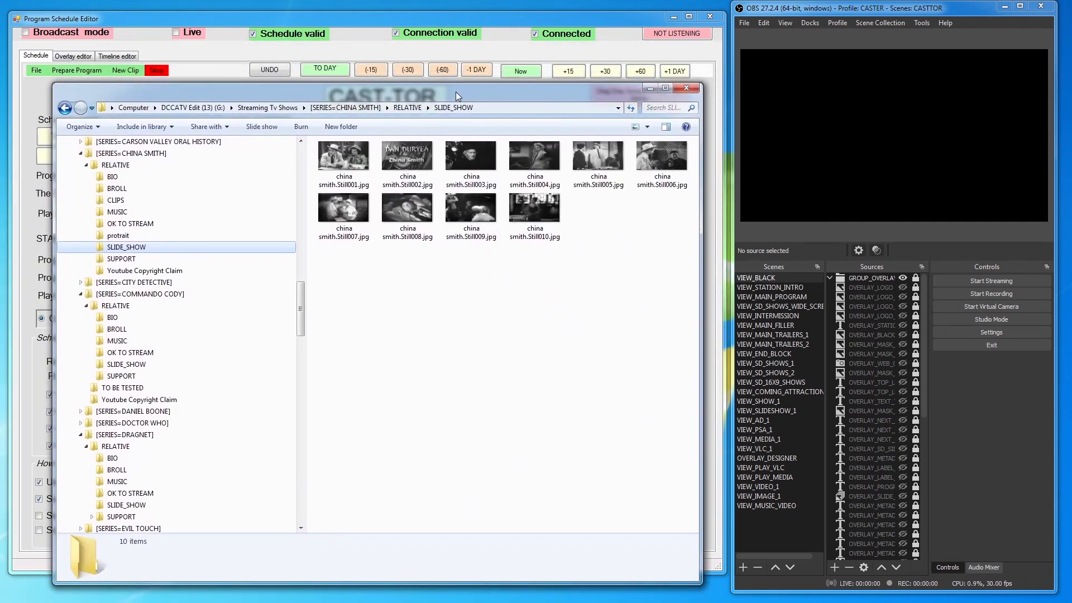
left_click(82, 155)
left_click(81, 176)
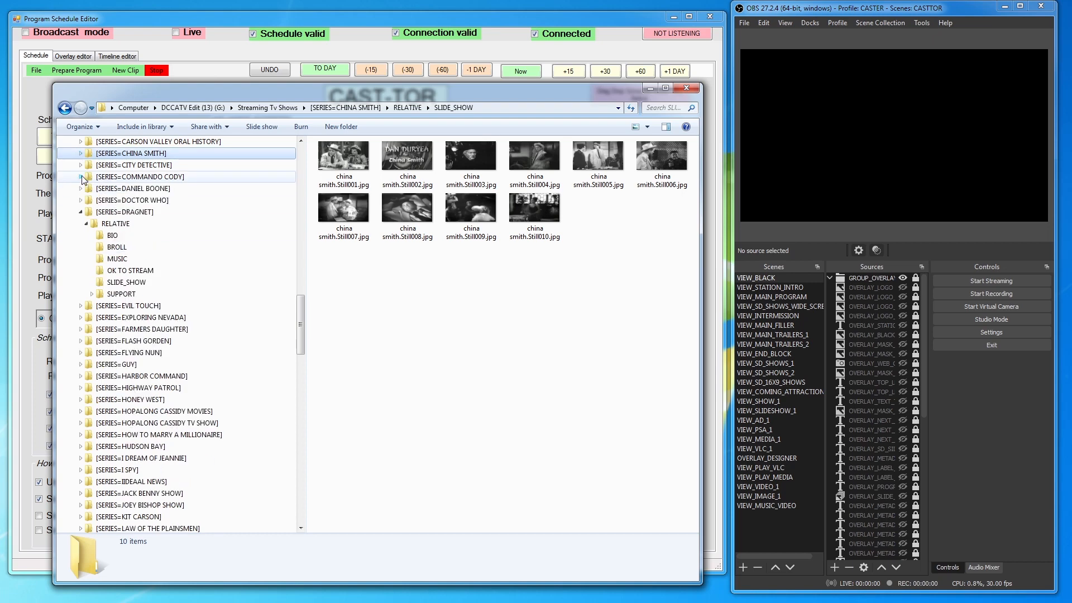
left_click(79, 212)
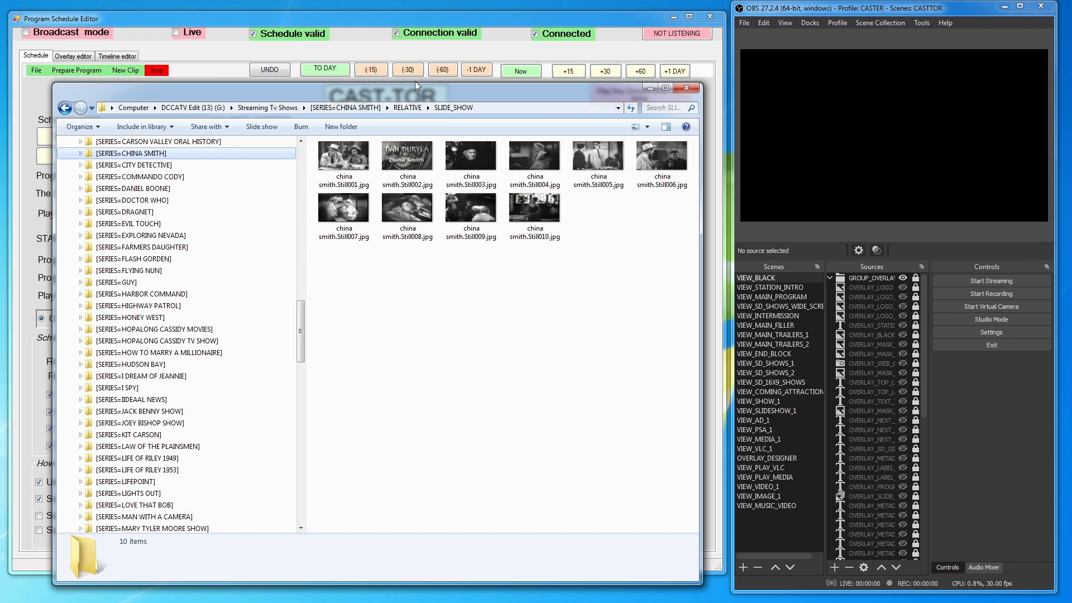
left_click_drag(416, 93, 0, 151)
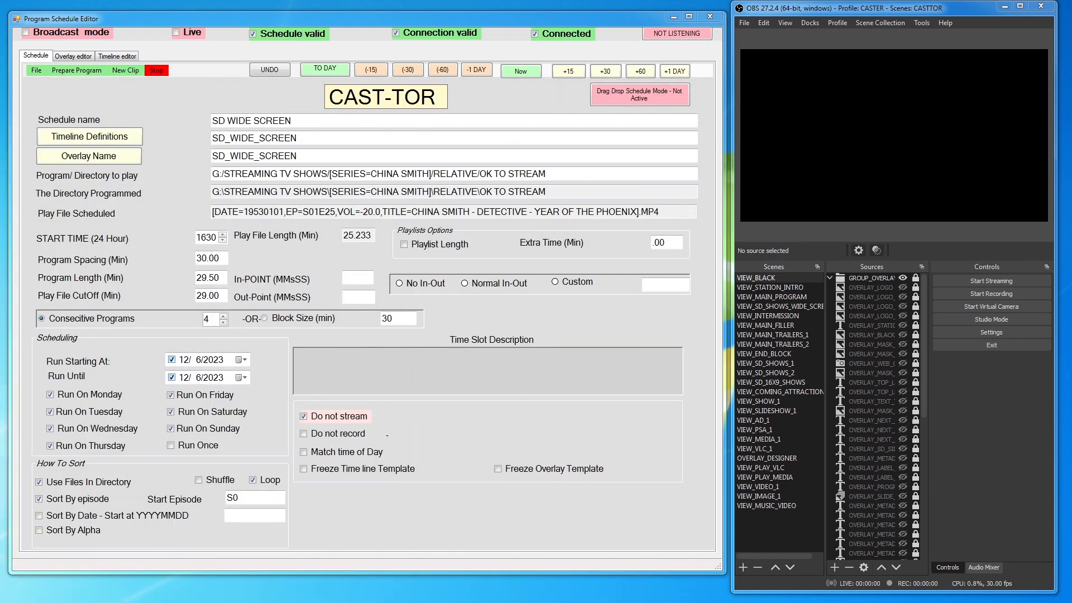
Open the MUSIC VENUES COMMA COFFEE program from the common programs in the Program Schedule Editor.
left_click(37, 71)
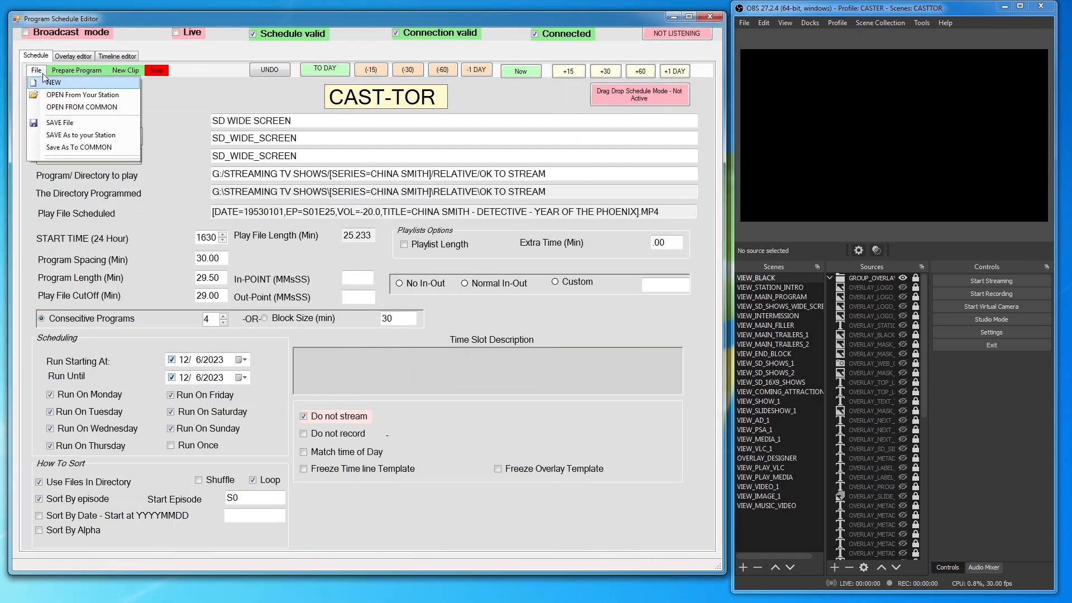
left_click(81, 107)
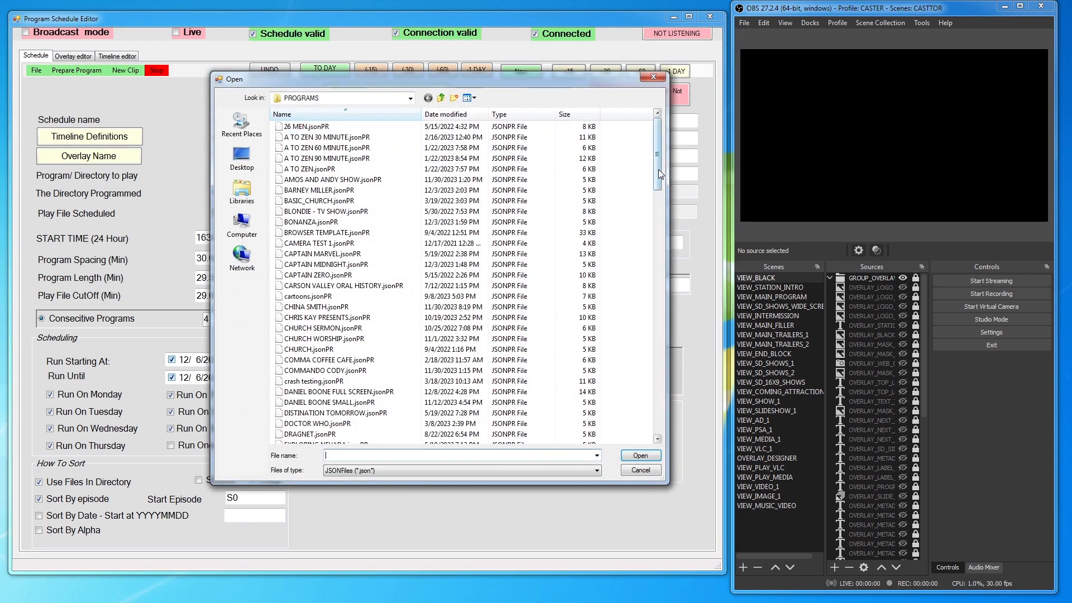
left_click_drag(657, 166, 653, 329)
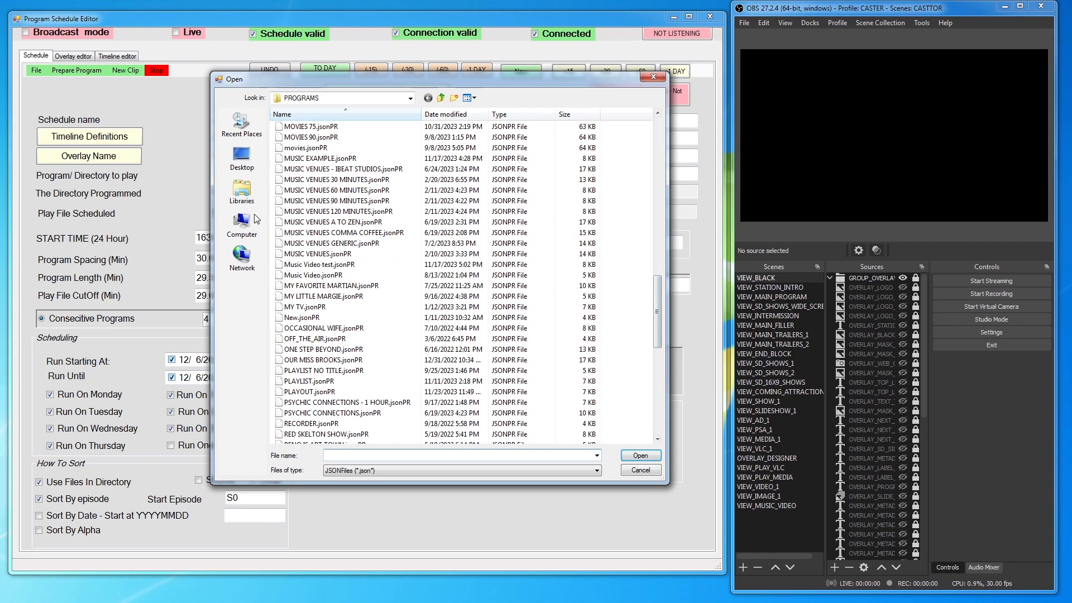
double_click(319, 234)
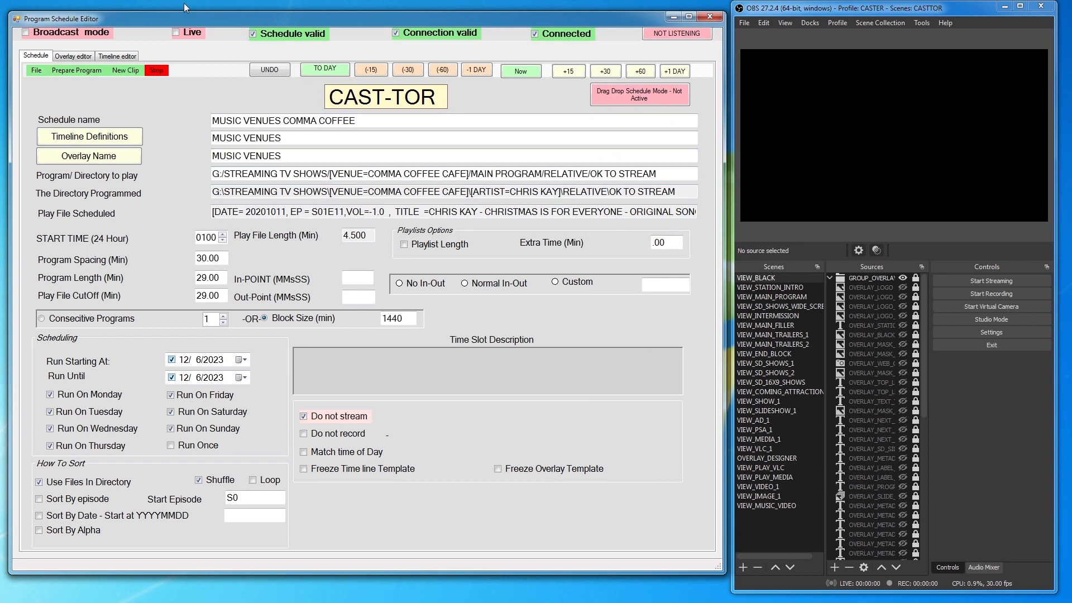
Play the scheduled MUSIC VENUES COMMA COFFEE clip through OBS and stop it.
left_click_drag(225, 25, 240, 28)
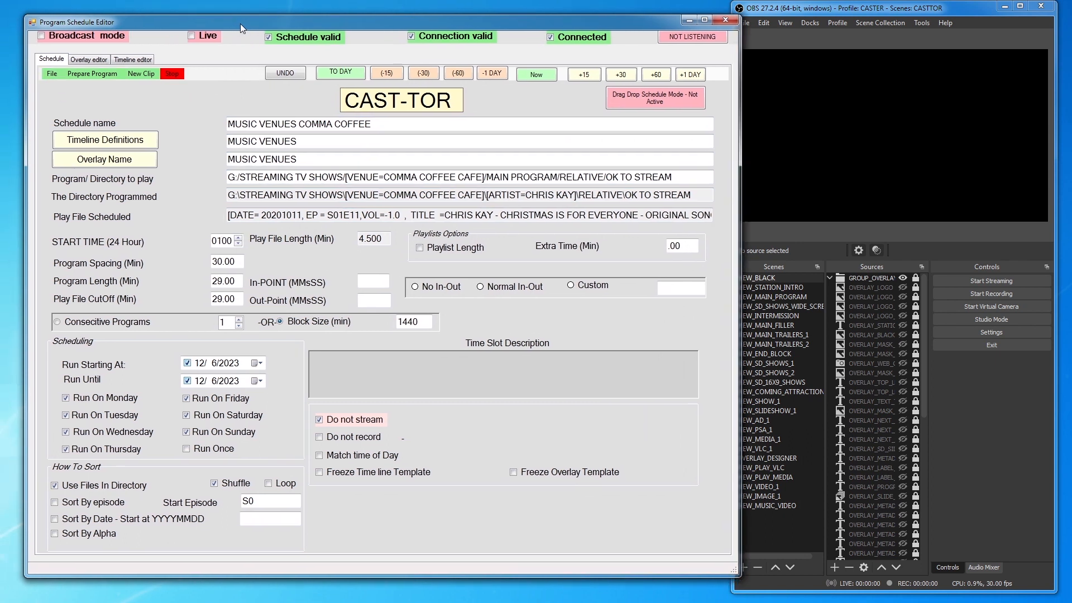
left_click(93, 74)
left_click(106, 122)
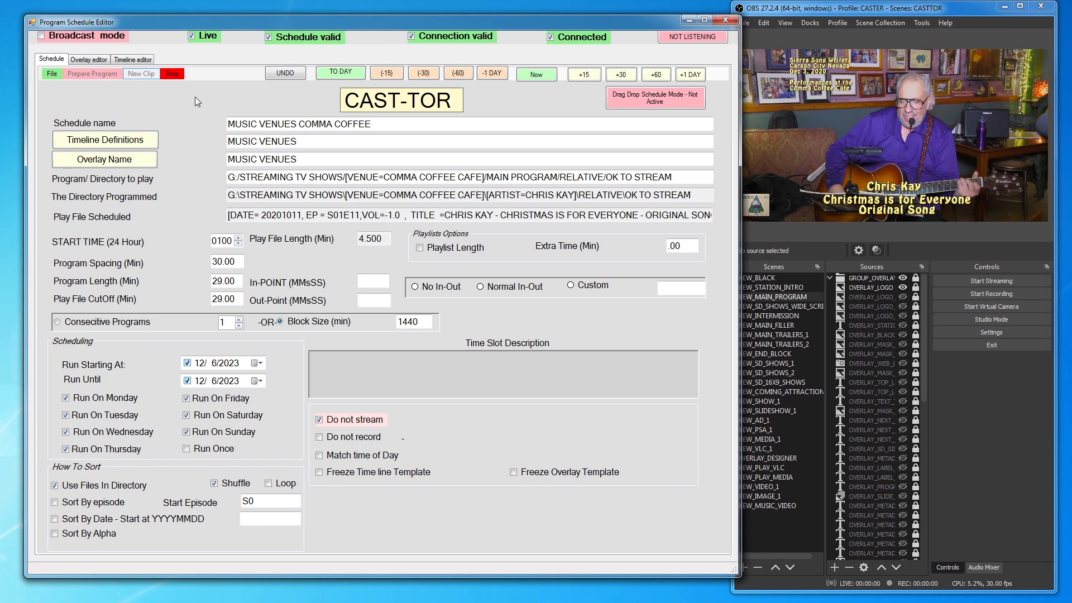
left_click(171, 74)
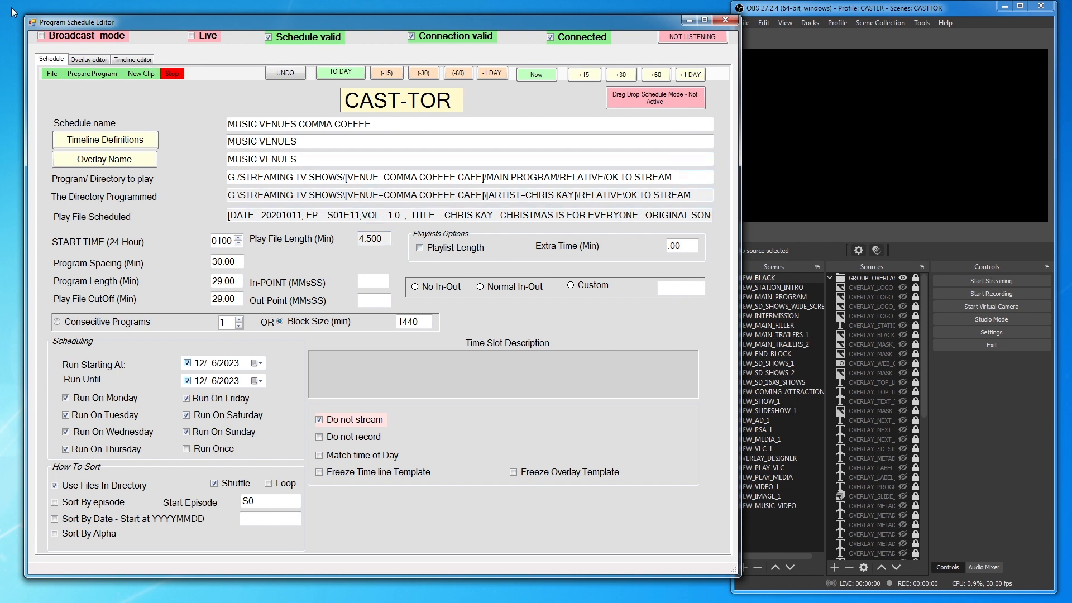
Select a new shuffled clip for the MUSIC VENUES COMMA COFFEE program four times in a row.
left_click(139, 73)
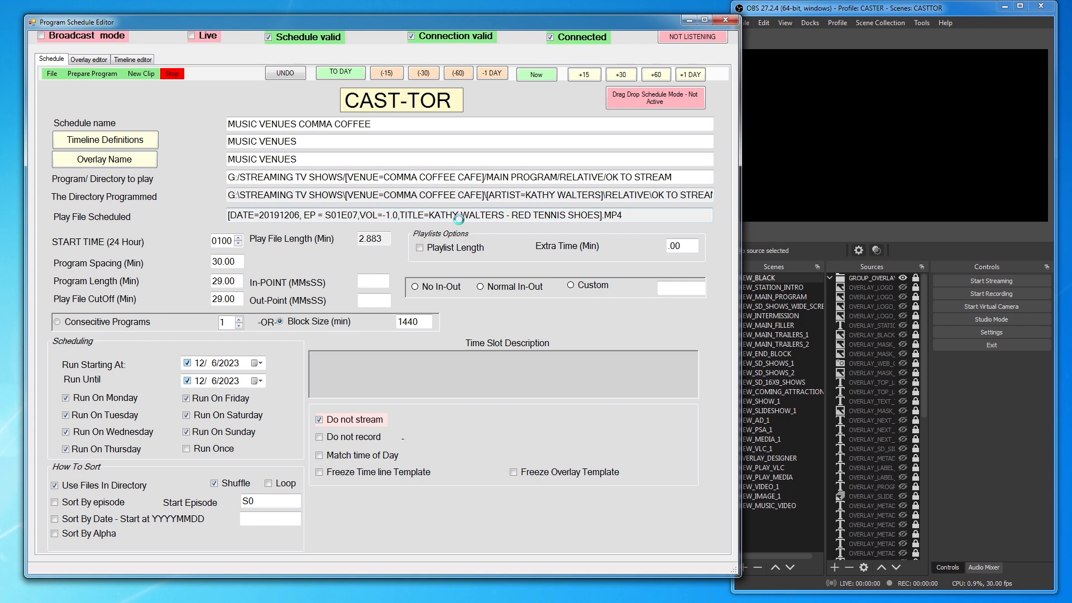
left_click(141, 75)
left_click(141, 75)
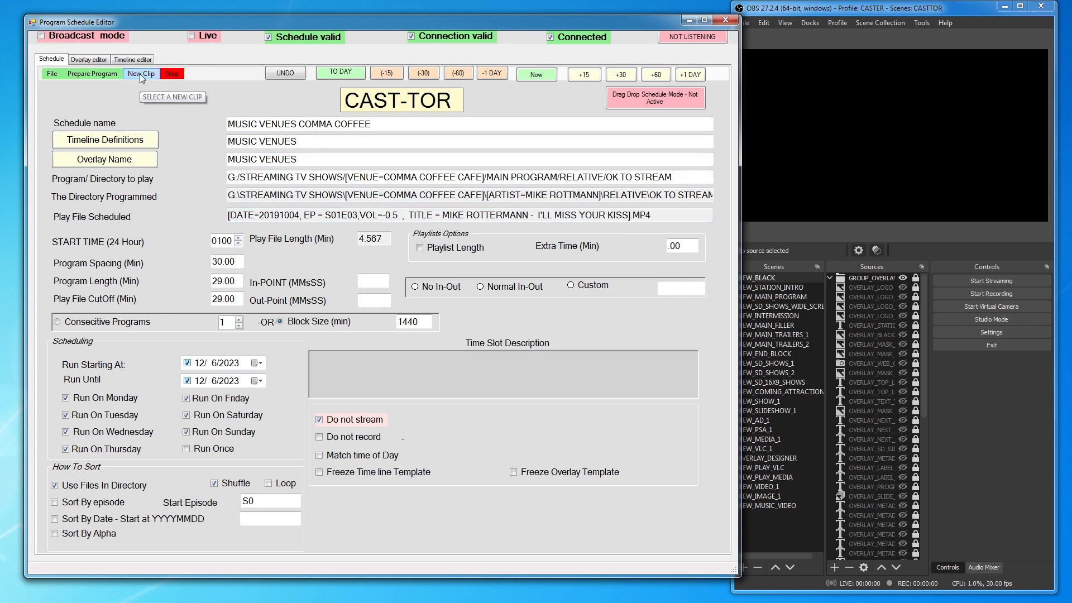
left_click(140, 75)
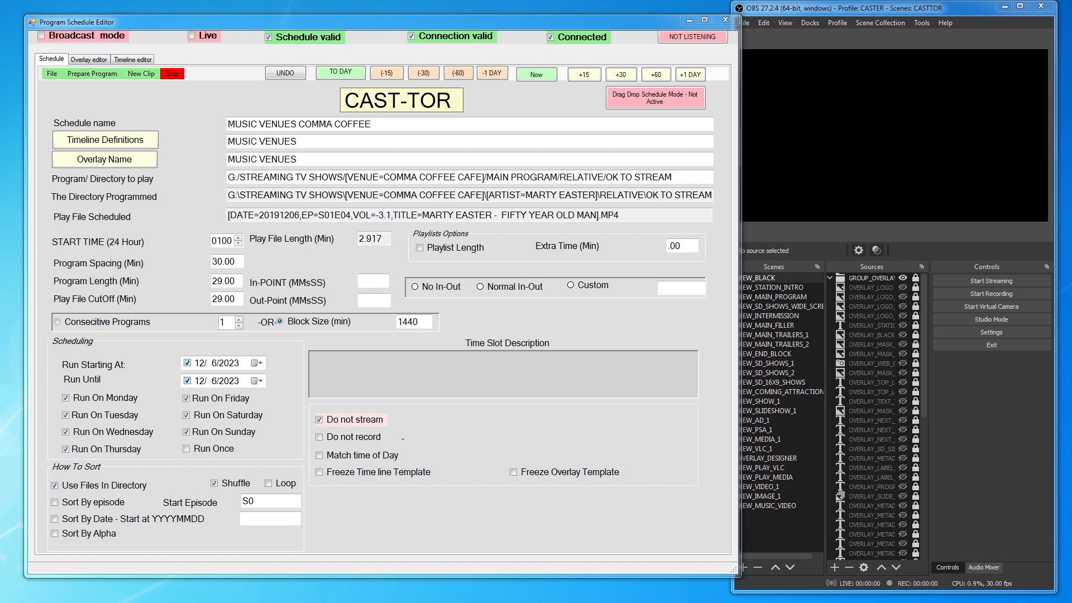
Bring back the Explorer window and open the RELATIVE\OK TO STREAM folder of the first artist under [VENUE=COMMA COFFEE CAFE].
left_click_drag(84, 602, 234, 109)
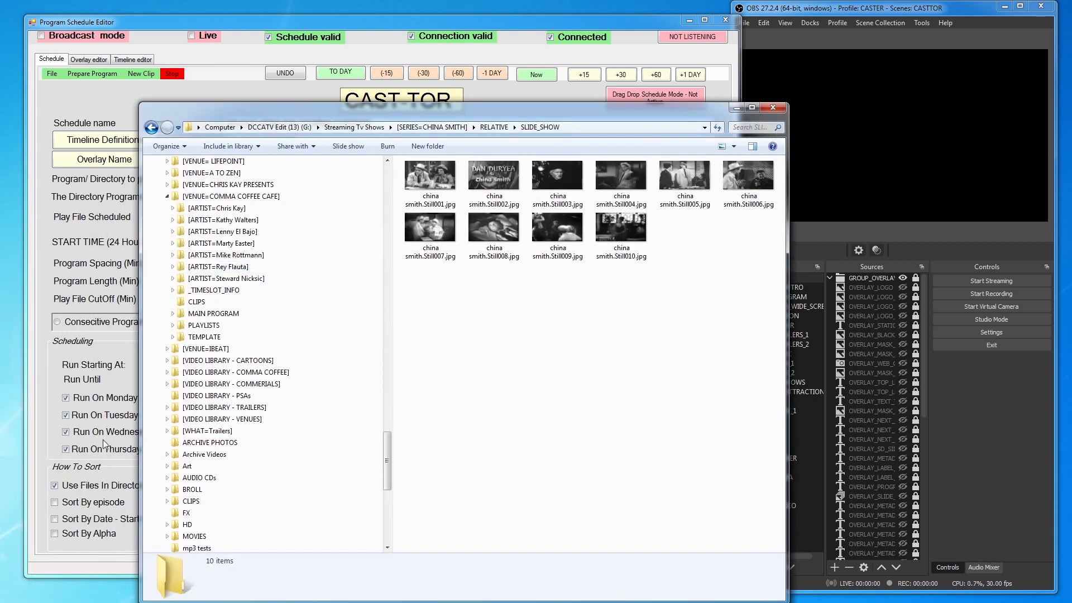
left_click(240, 196)
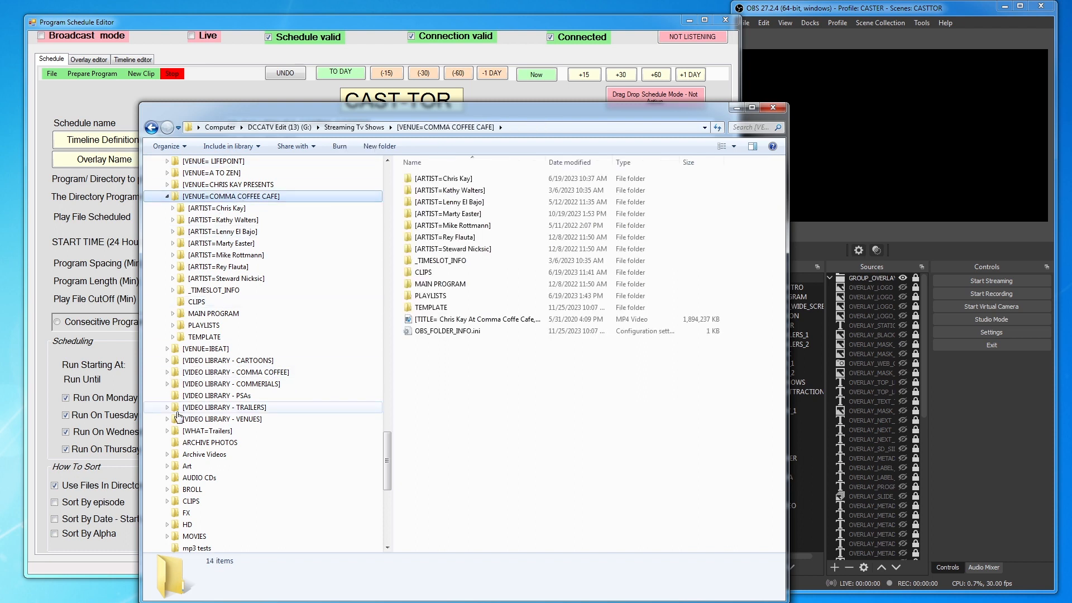
left_click(224, 208)
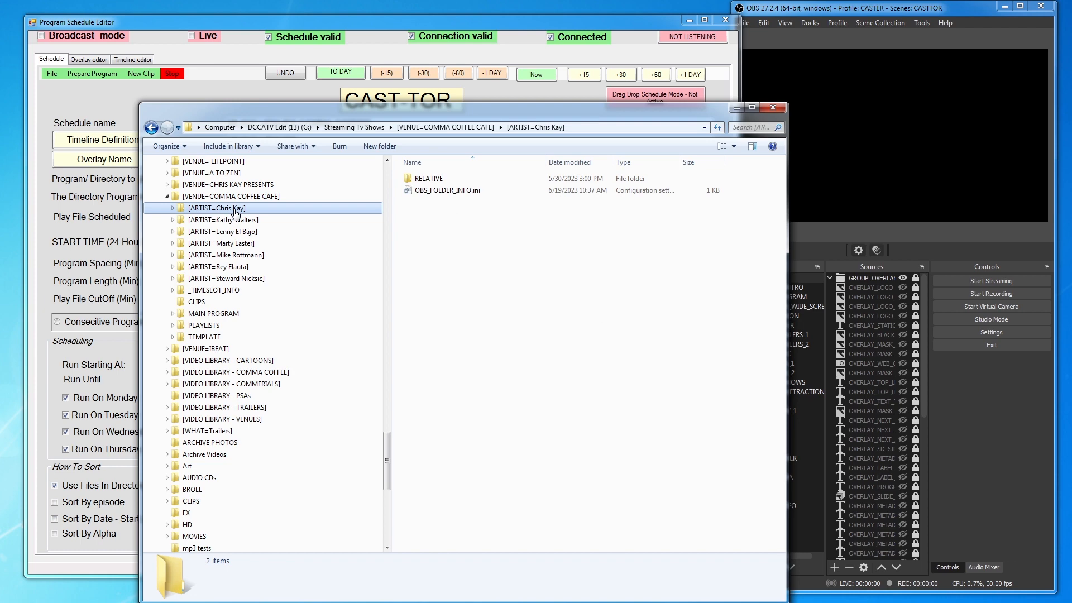
left_click(173, 209)
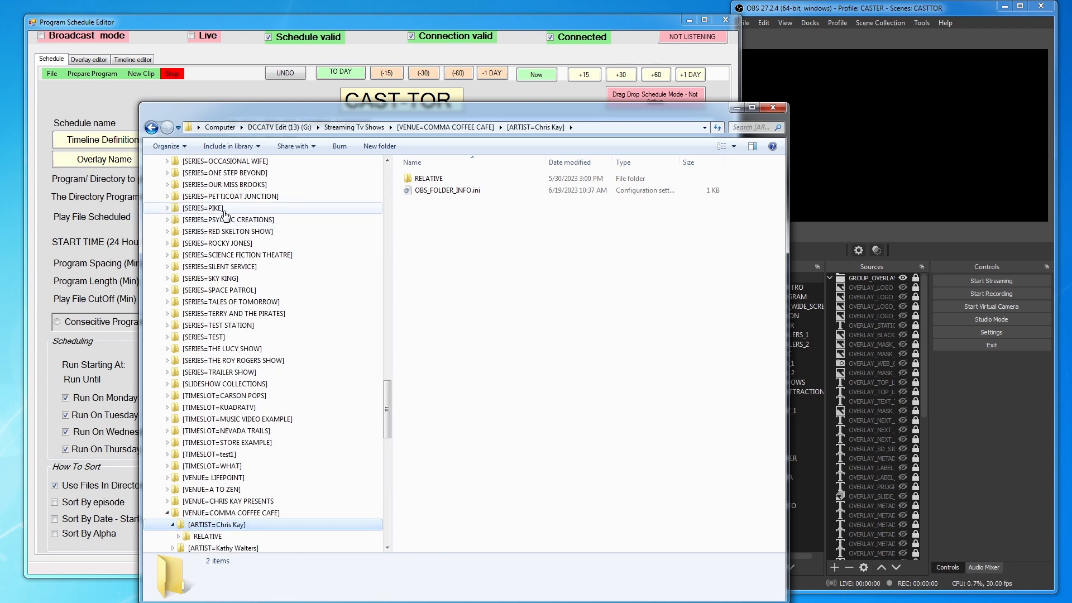
scroll(268, 235, "down", 10)
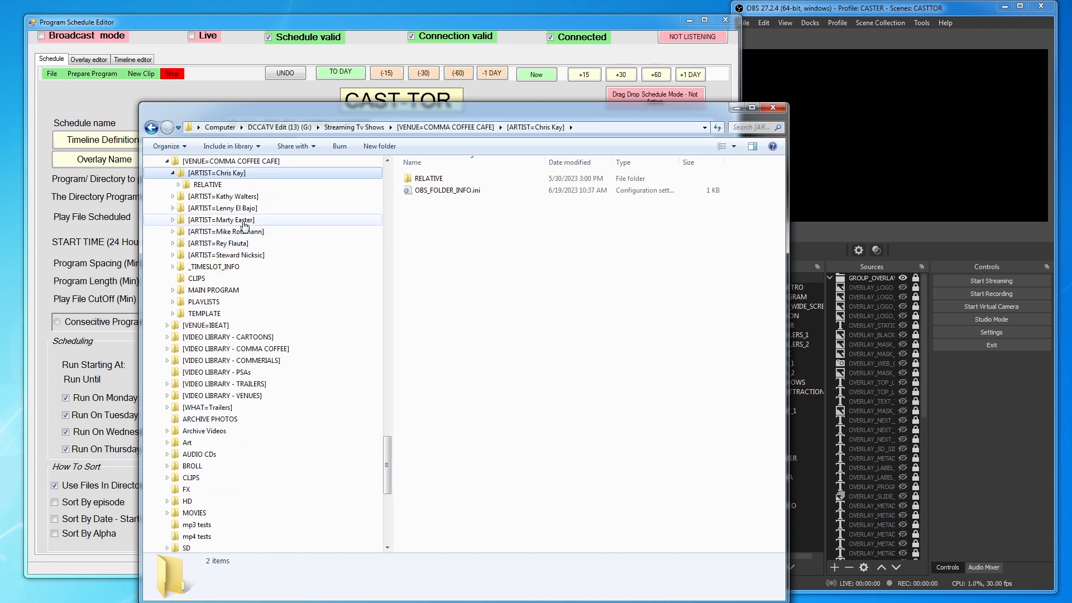
left_click(179, 185)
left_click(224, 208)
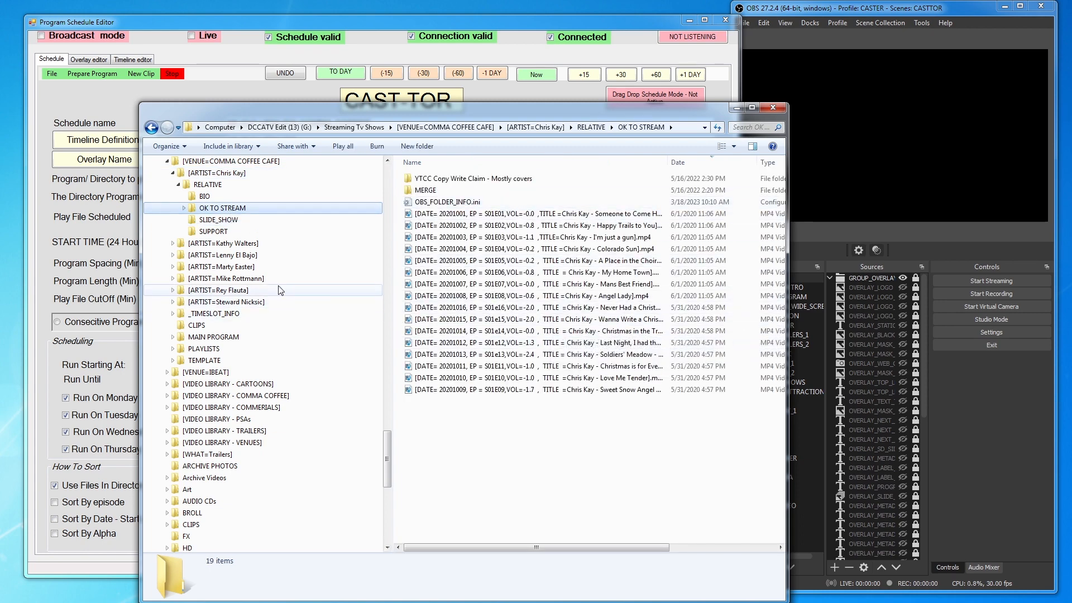
Expand the second artist's folder under [VENUE=COMMA COFFEE CAFE] and open its RELATIVE\OK TO STREAM folder.
left_click(172, 243)
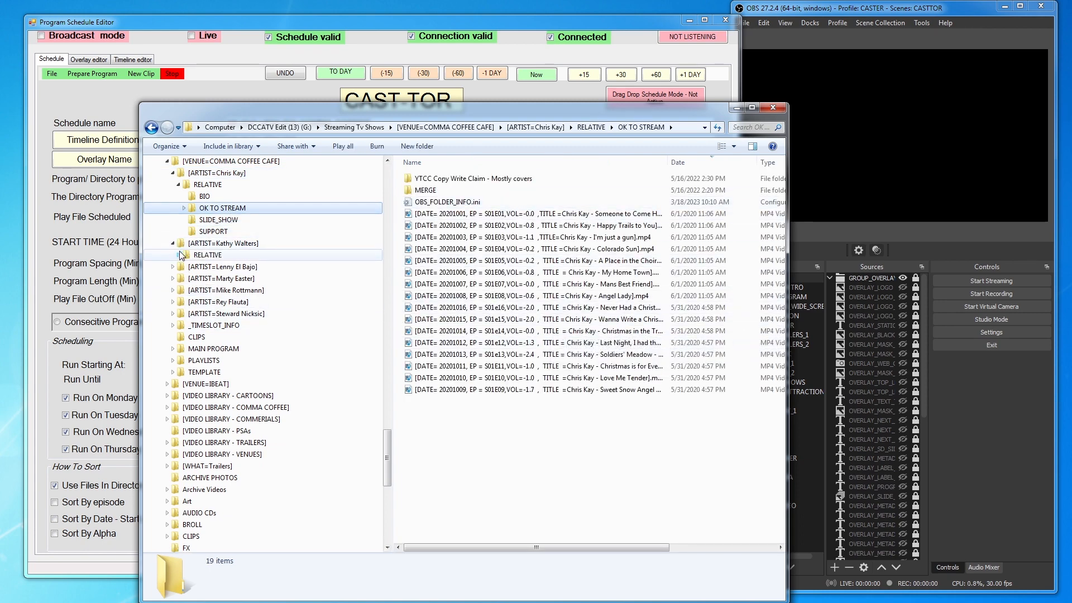
left_click(178, 255)
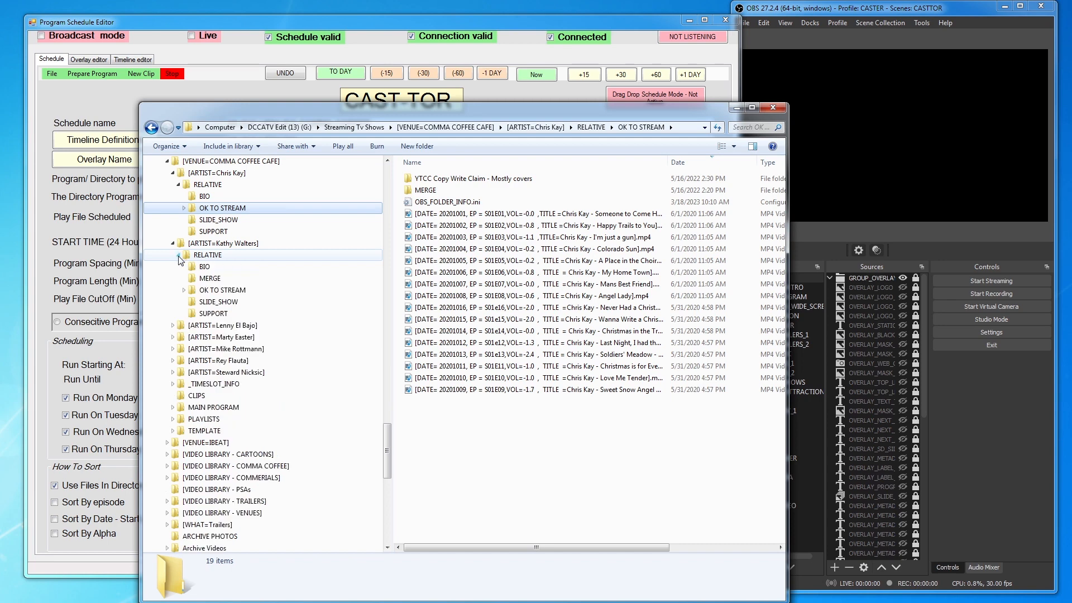
left_click(226, 291)
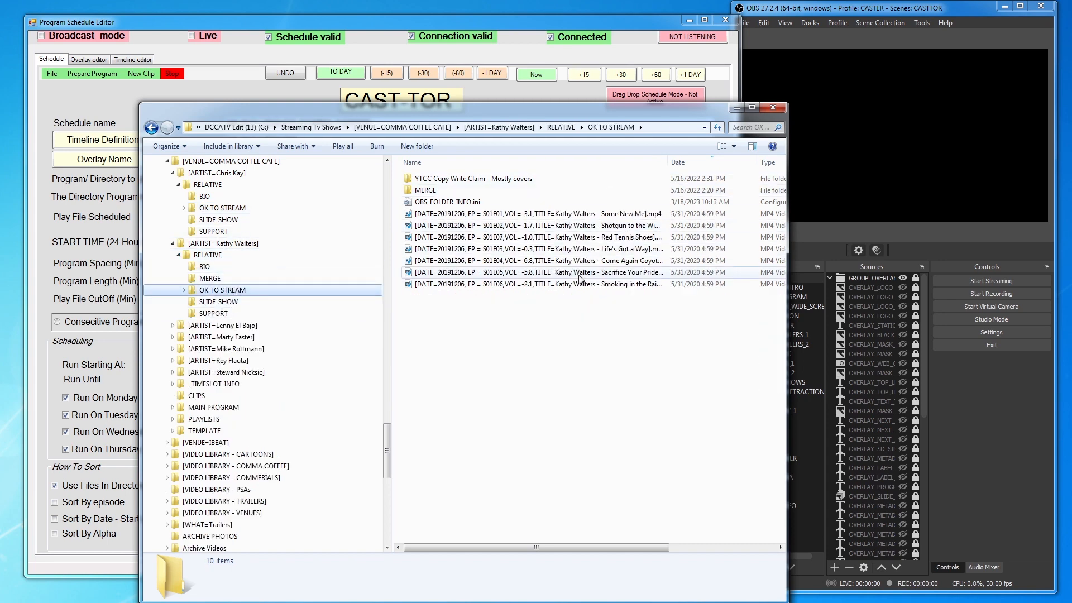
Expand the third artist's folder under [VENUE=COMMA COFFEE CAFE] and open its RELATIVE\OK TO STREAM folder.
left_click(173, 326)
left_click(179, 336)
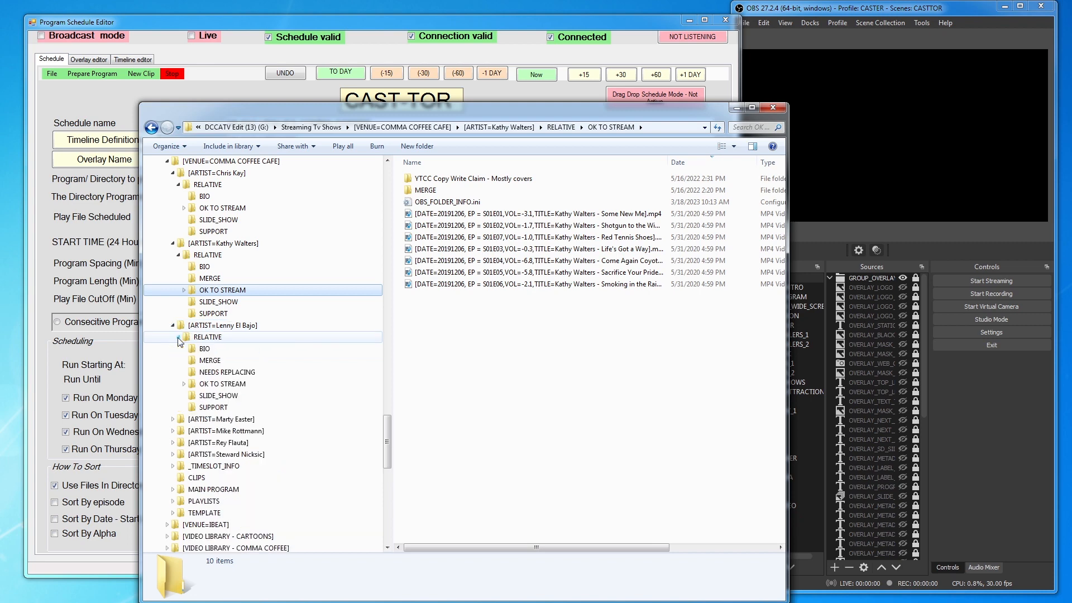
left_click(228, 384)
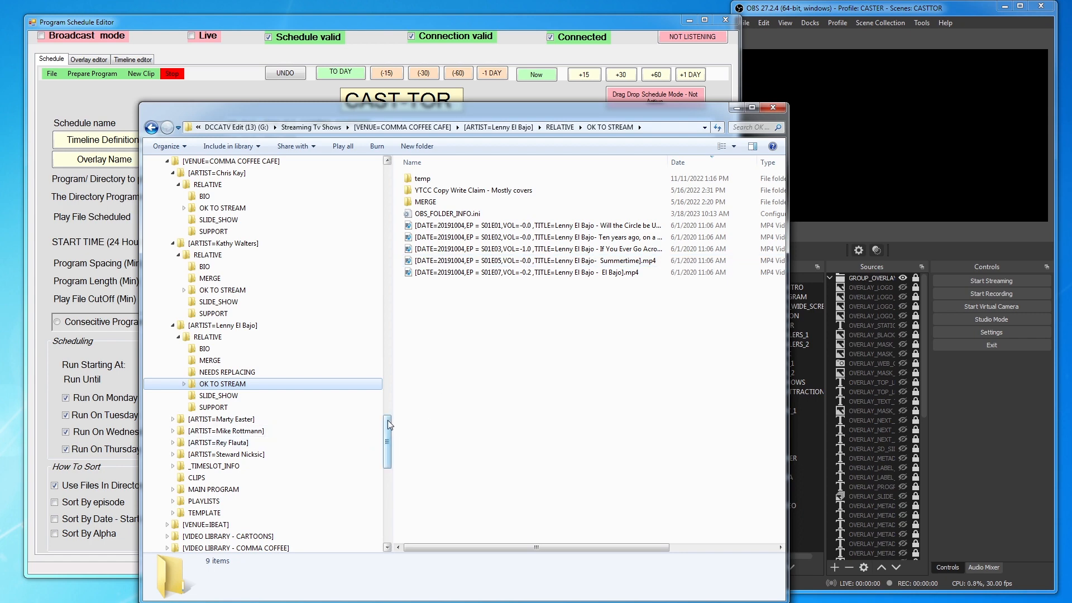
Move the Explorer window aside and repeatedly select a new shuffled clip for the MUSIC VENUES COMMA COFFEE program.
left_click_drag(428, 108, 560, 348)
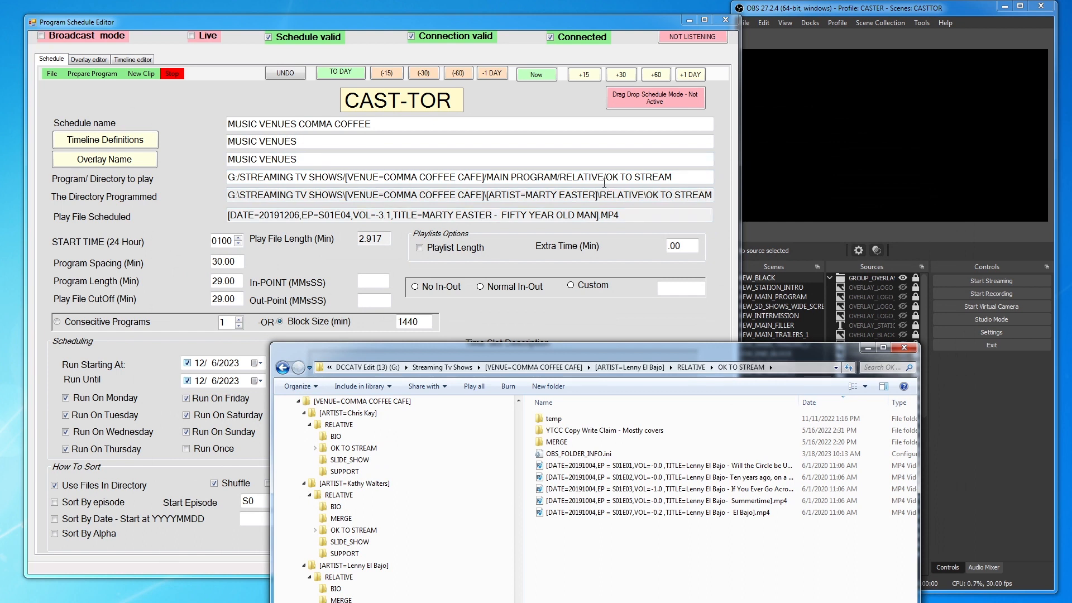
left_click(142, 74)
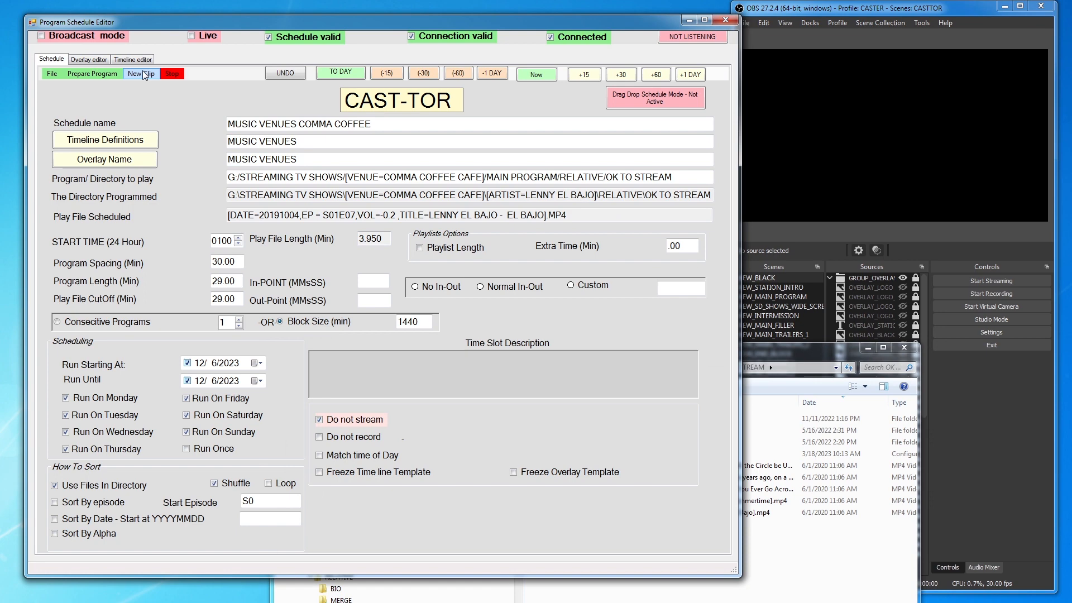
left_click(145, 75)
left_click(146, 75)
left_click(145, 76)
left_click(145, 75)
left_click(145, 75)
left_click(146, 75)
left_click(146, 75)
left_click(144, 75)
left_click(144, 75)
left_click(144, 75)
left_click(144, 75)
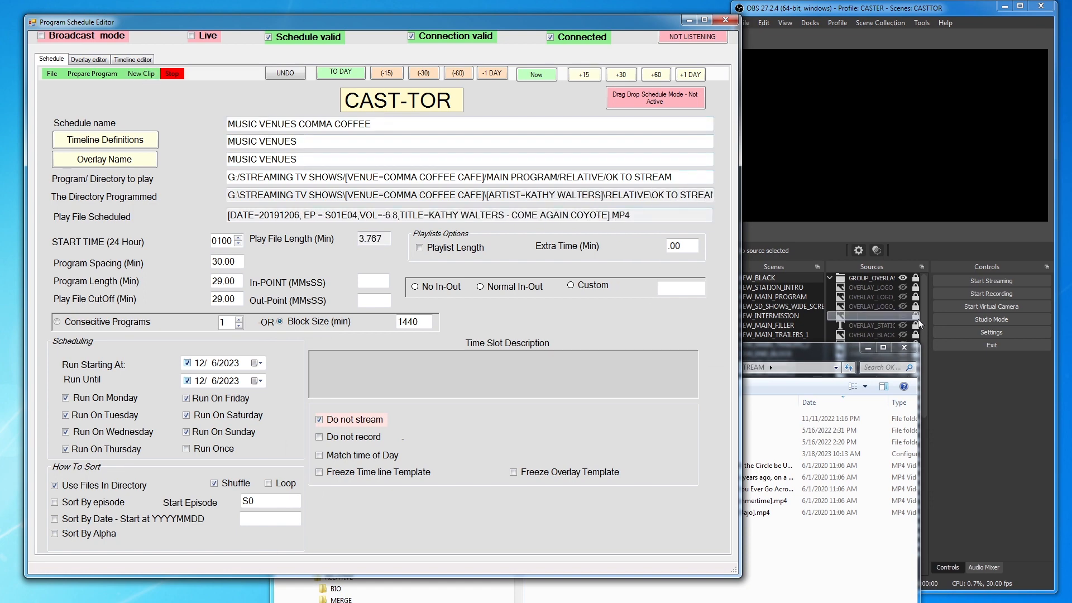
Bring the Explorer window back into view and collapse the three expanded artist folders under [VENUE=COMMA COFFEE CAFE].
left_click_drag(769, 353, 857, 99)
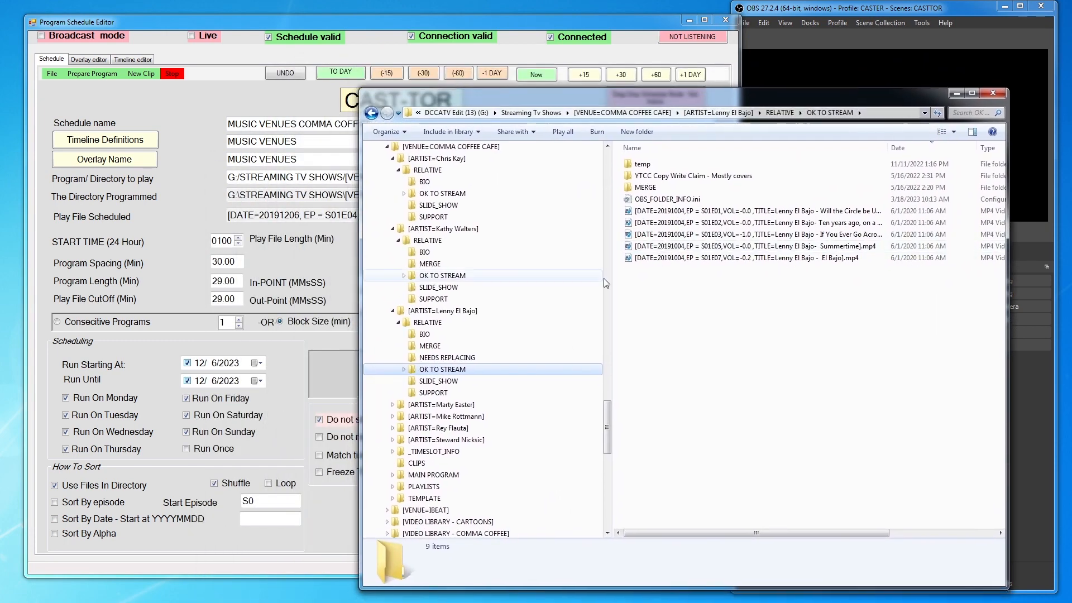
left_click(392, 310)
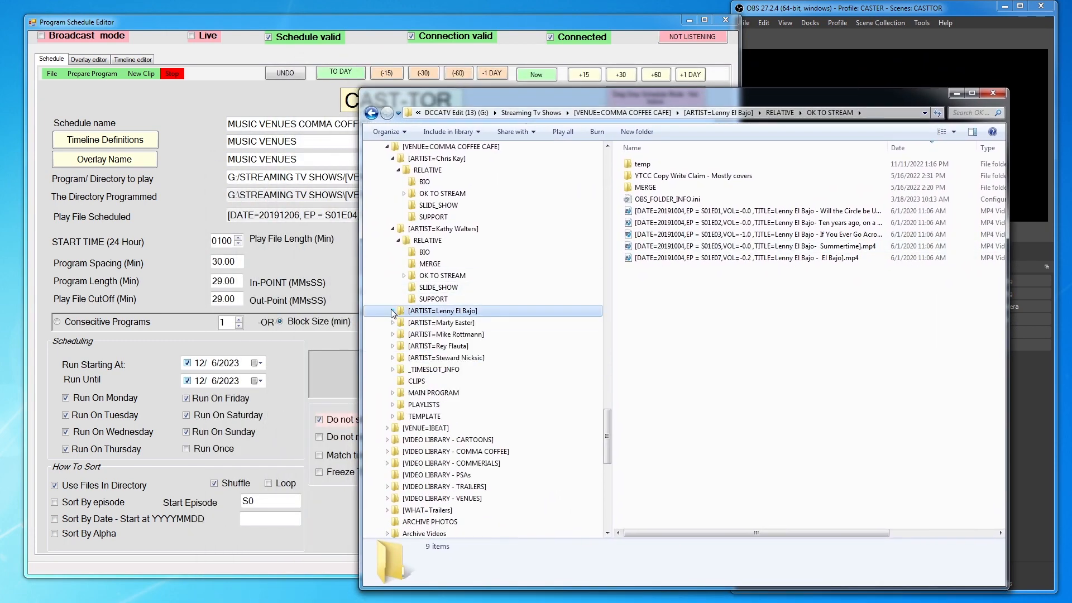
left_click(393, 229)
left_click(393, 158)
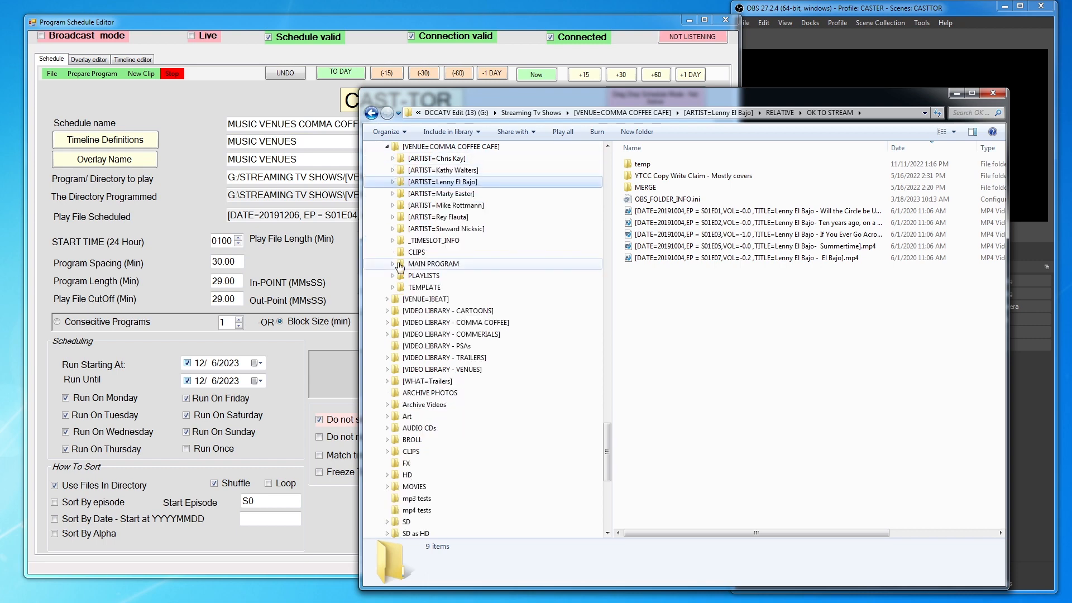
Open MAIN PROGRAM\RELATIVE\OK TO STREAM under the Comma Coffee Cafe venue, keeping the schedule's directory path in view.
left_click(393, 264)
left_click_drag(557, 99, 486, 238)
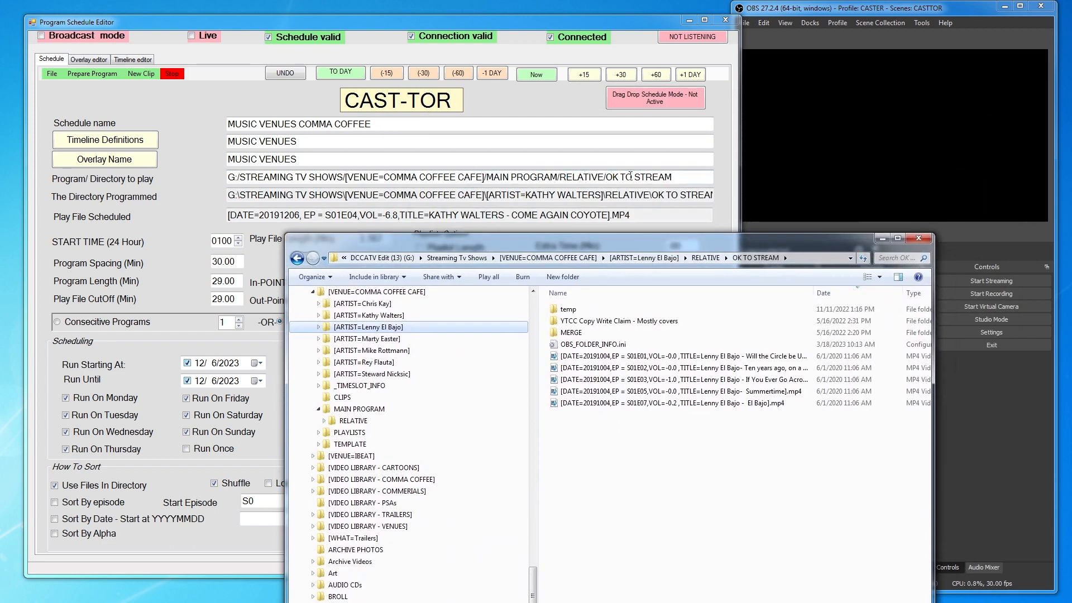
left_click(324, 420)
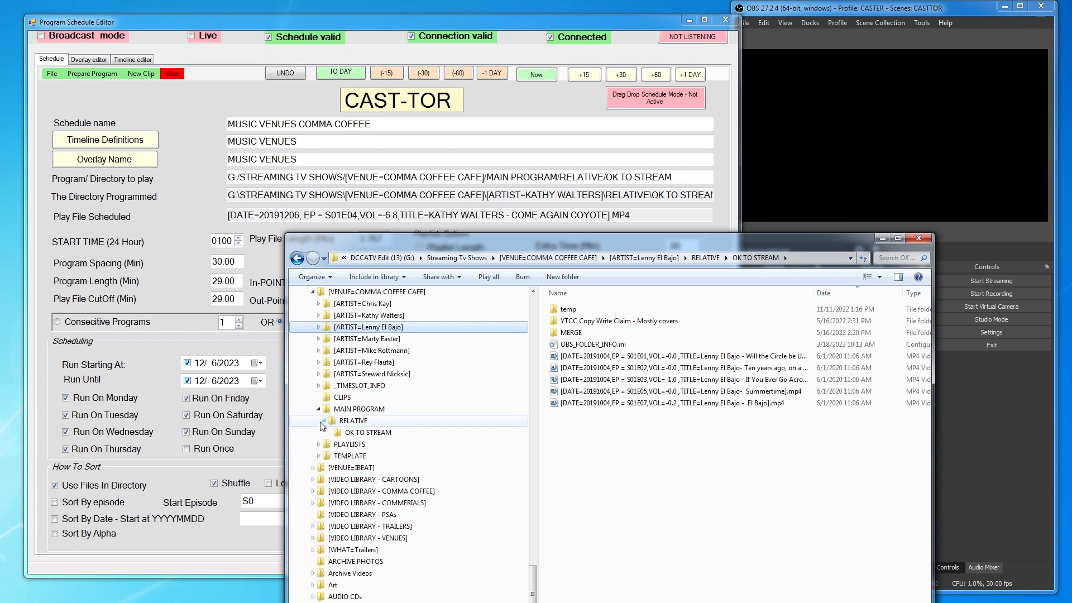
left_click(365, 433)
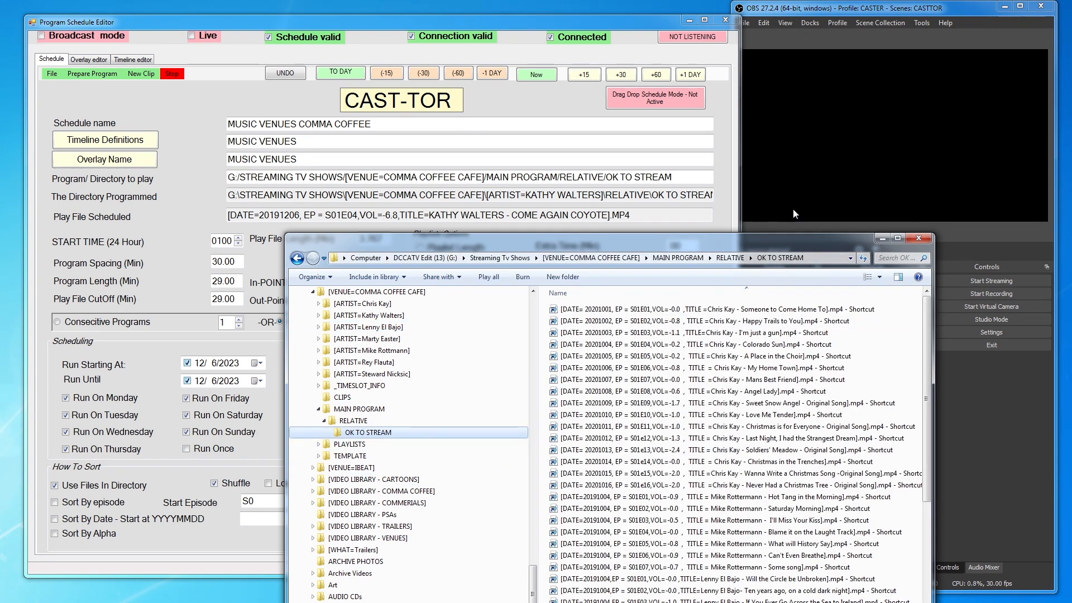
Examine the artists' clip shortcuts in the MAIN PROGRAM OK TO STREAM folder and the locations they point to.
left_click_drag(783, 243, 677, 166)
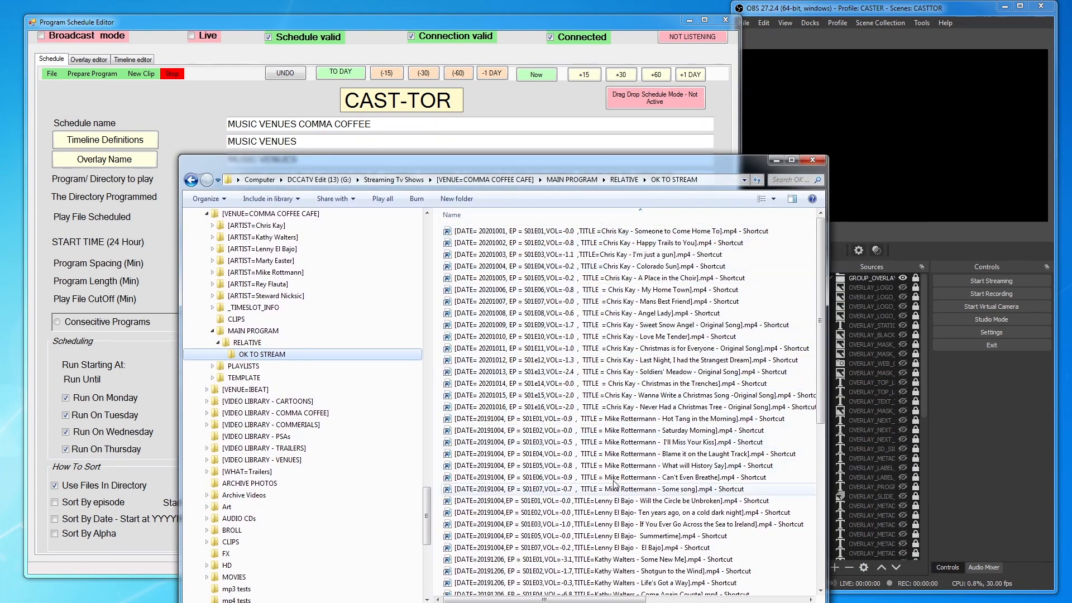
scroll(619, 527, "down", 4)
left_click(730, 582)
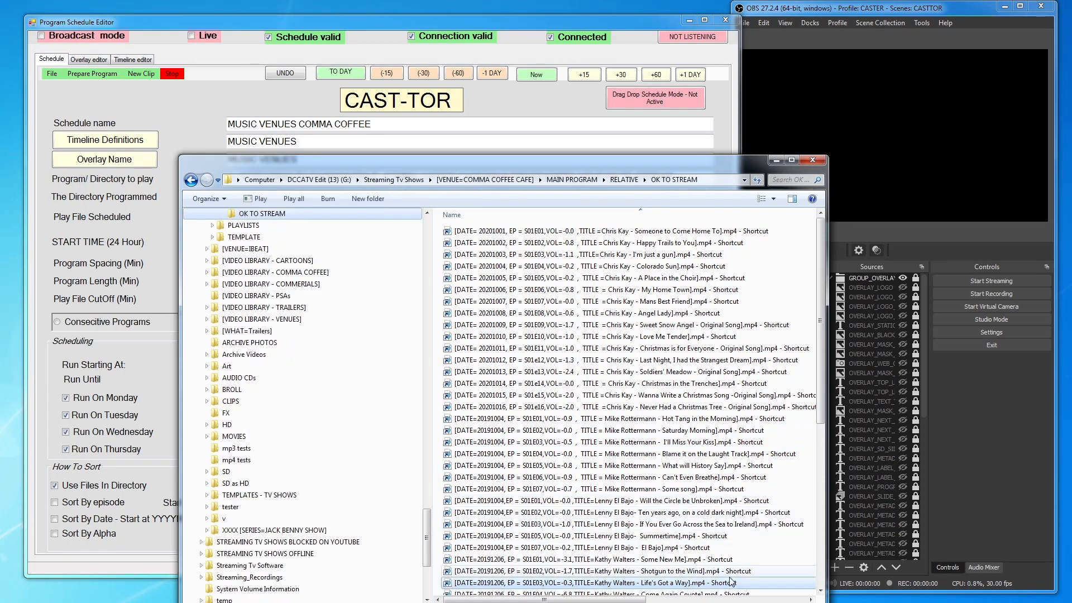
scroll(733, 491, "down", 5)
left_click_drag(820, 393, 816, 505)
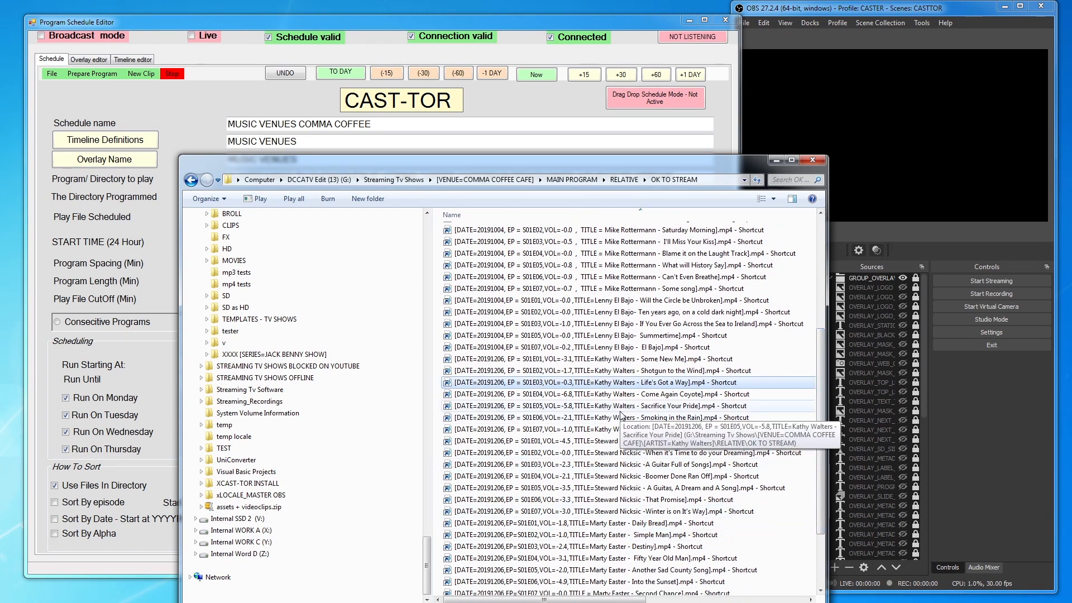
left_click_drag(528, 156, 578, 156)
left_click_drag(471, 544, 464, 472)
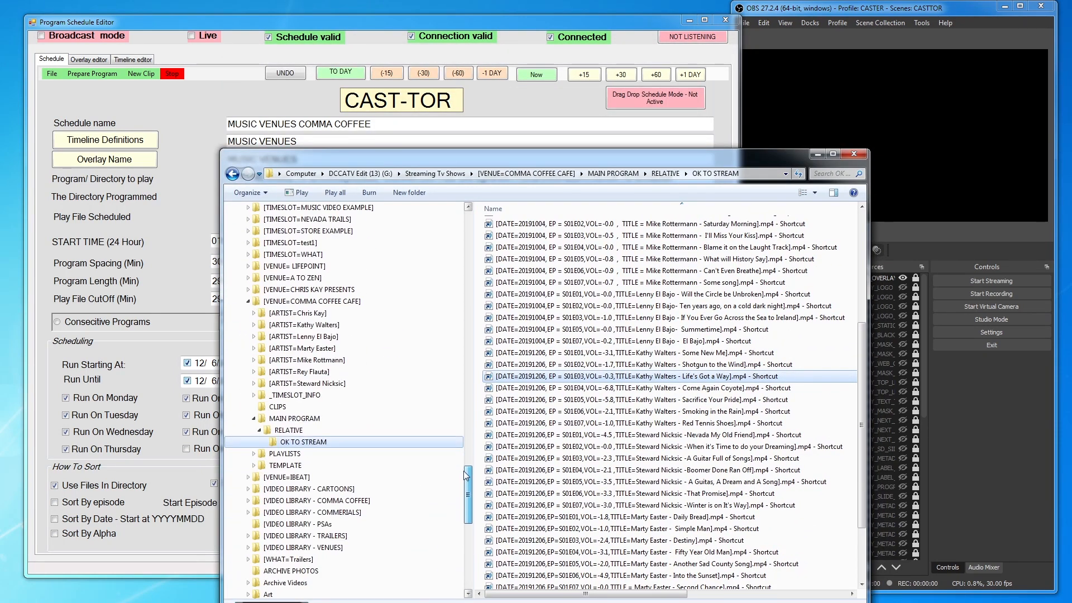
left_click(297, 443)
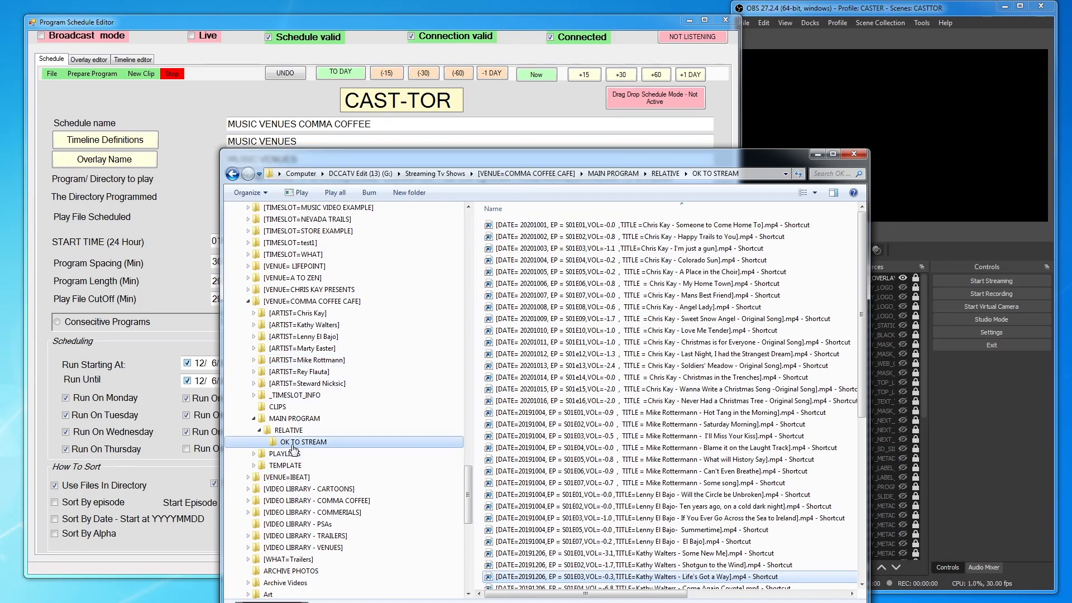
Collapse the [VENUE=COMMA COFFEE CAFE] folder, open the MOVIES folder and collapse its [MOVIES=1932] and PLAYLISTS subfolders.
left_click(248, 301)
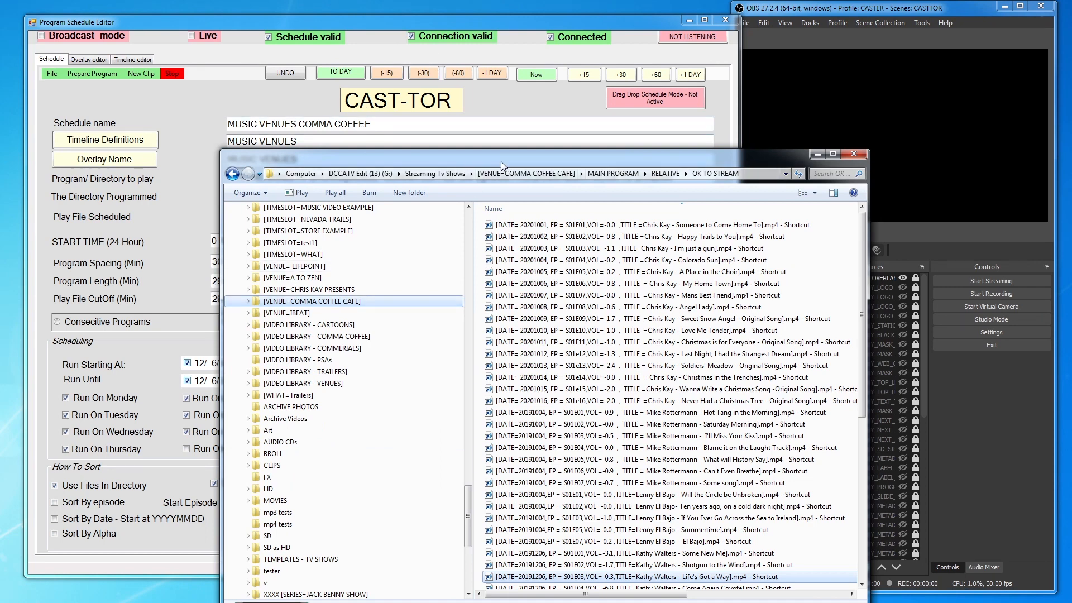
left_click_drag(468, 496, 468, 525)
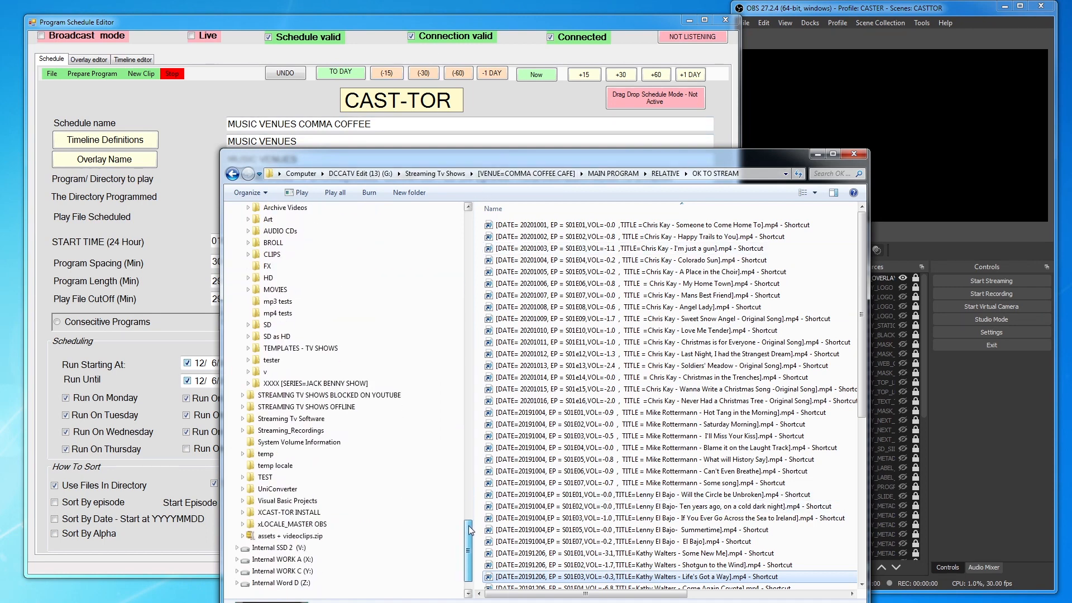
left_click(272, 291)
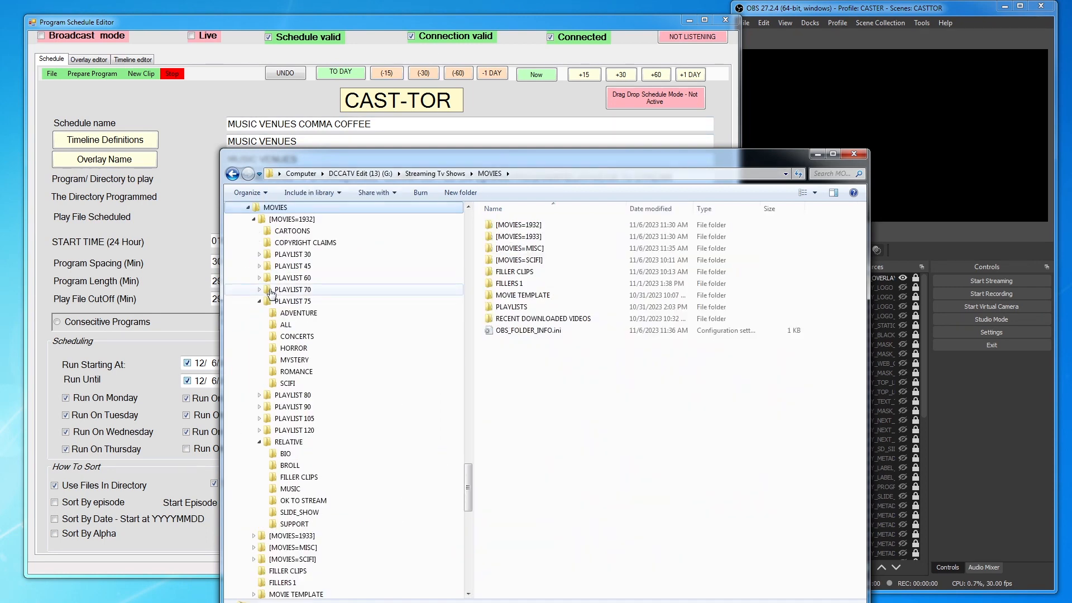
left_click(254, 220)
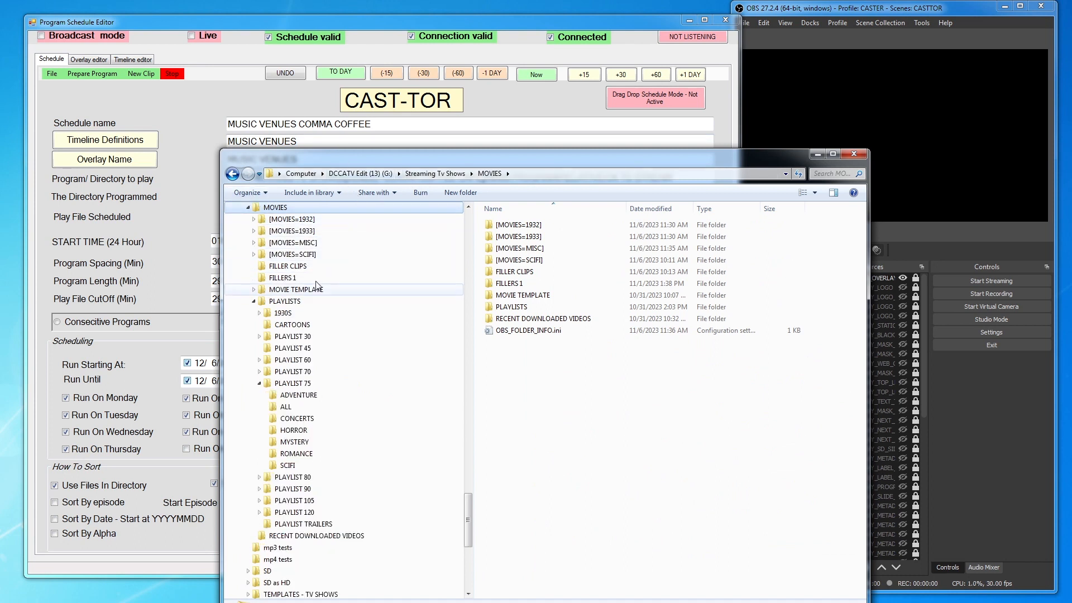
left_click(254, 302)
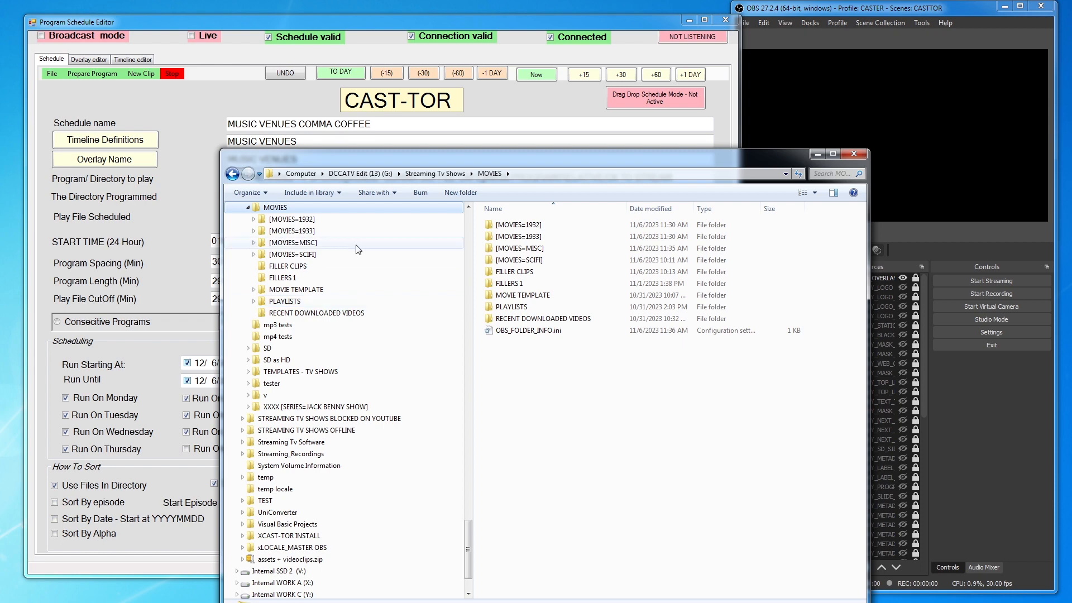
Move the Explorer window aside and load the saved program MOVIES 75 WIDE SCREEN.jsonPR from the common programs.
left_click_drag(493, 154, 654, 286)
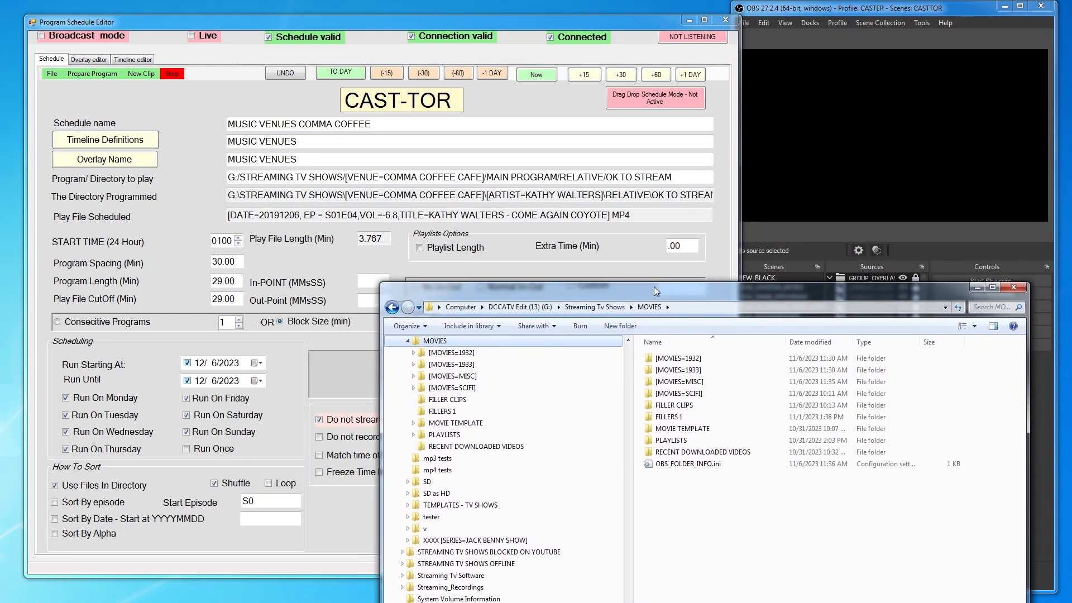
left_click(50, 74)
left_click(51, 73)
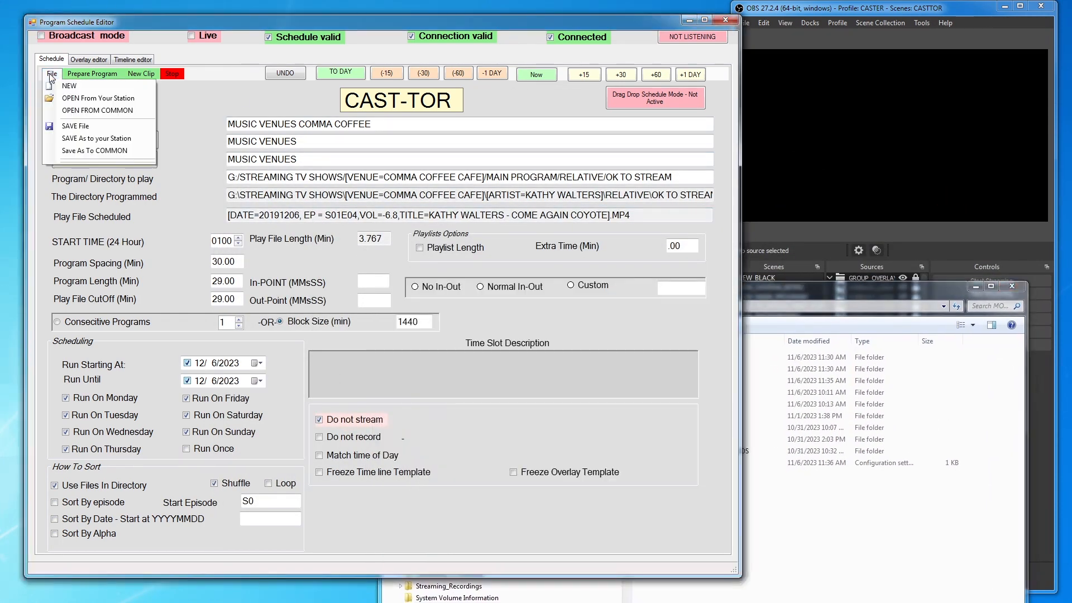
left_click(103, 111)
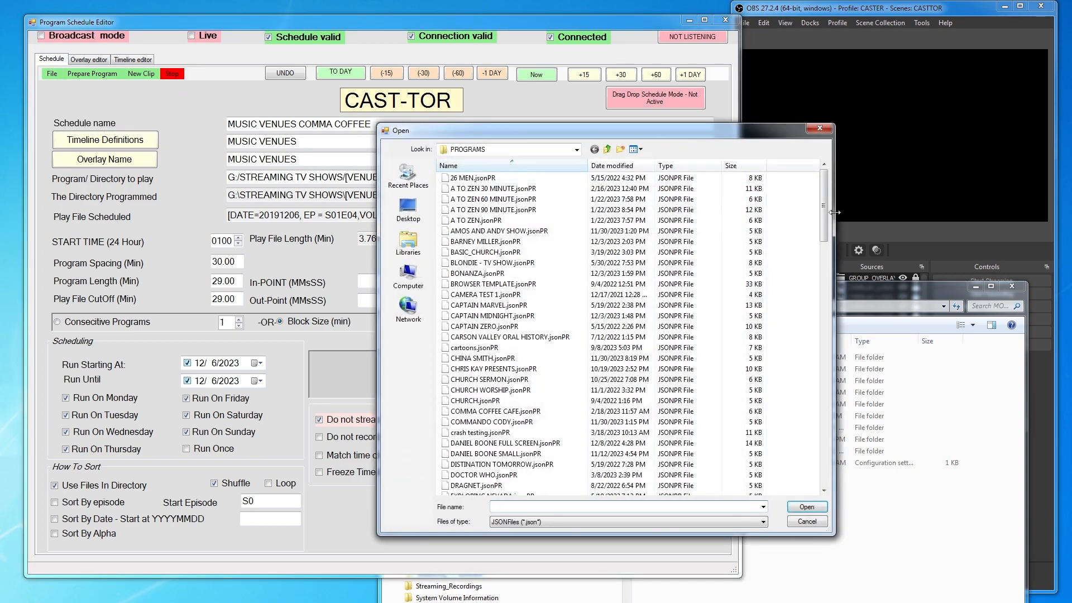
left_click_drag(825, 215, 823, 384)
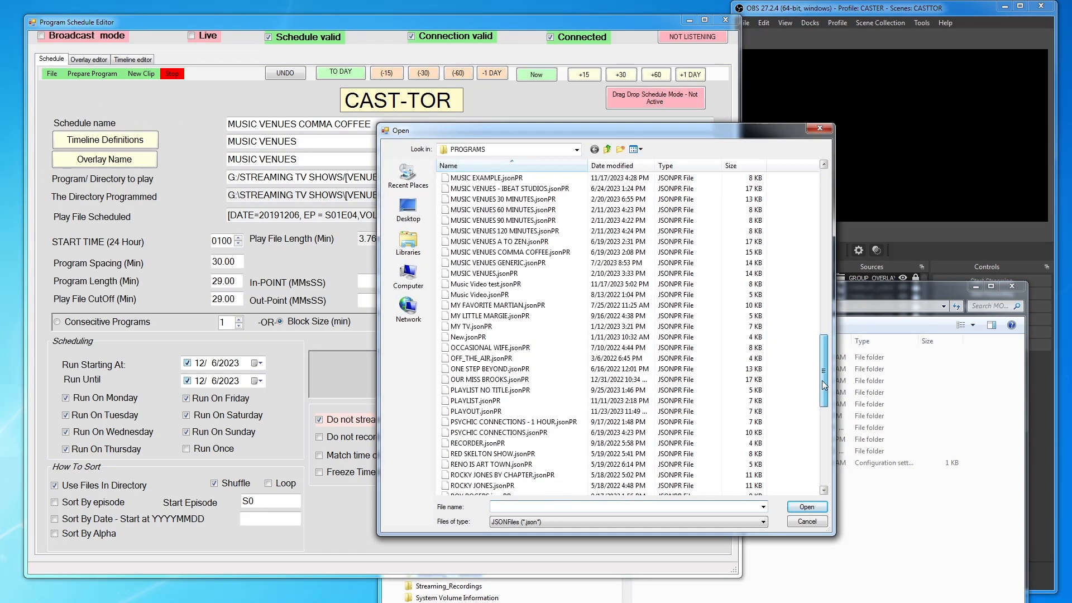
left_click_drag(823, 380, 832, 351)
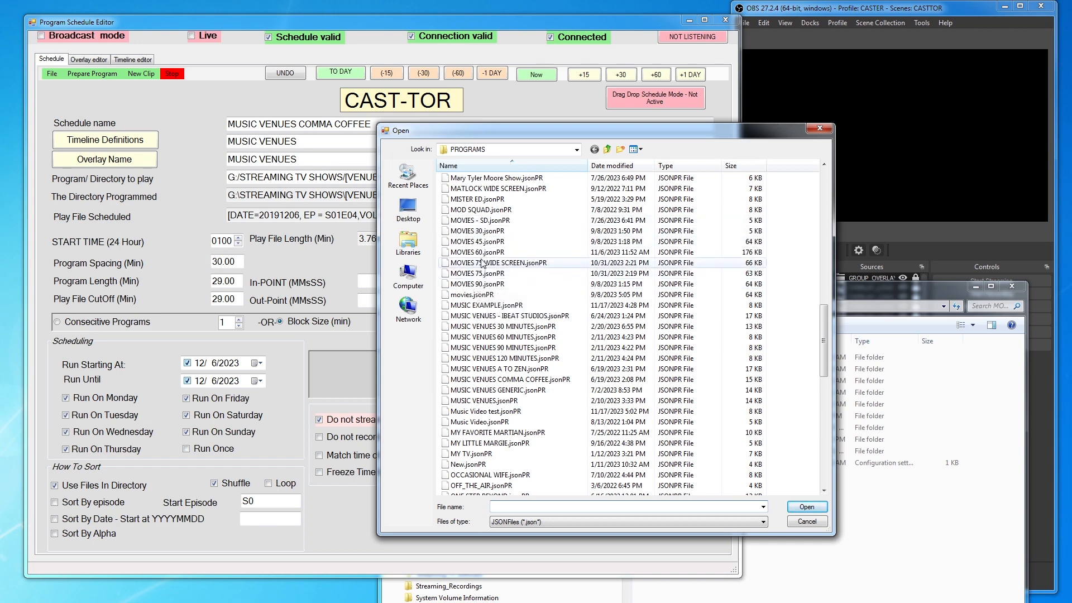
left_click(478, 263)
double_click(478, 263)
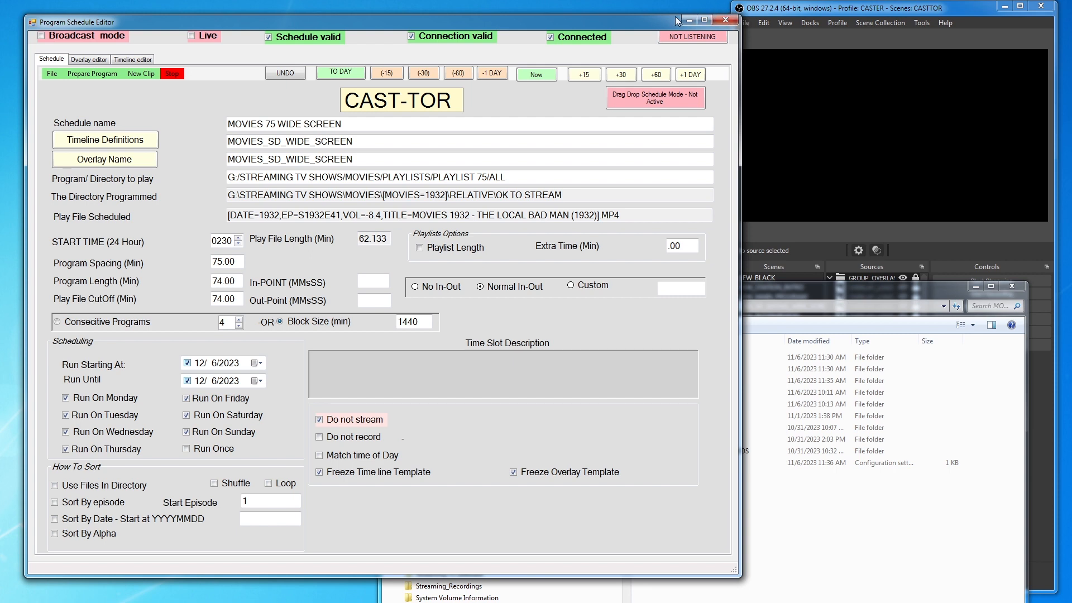
Test-play the scheduled movie The Local Bad Man (1932) with both windows moved clear of the OBS preview, and stop playback.
left_click_drag(668, 22, 647, 11)
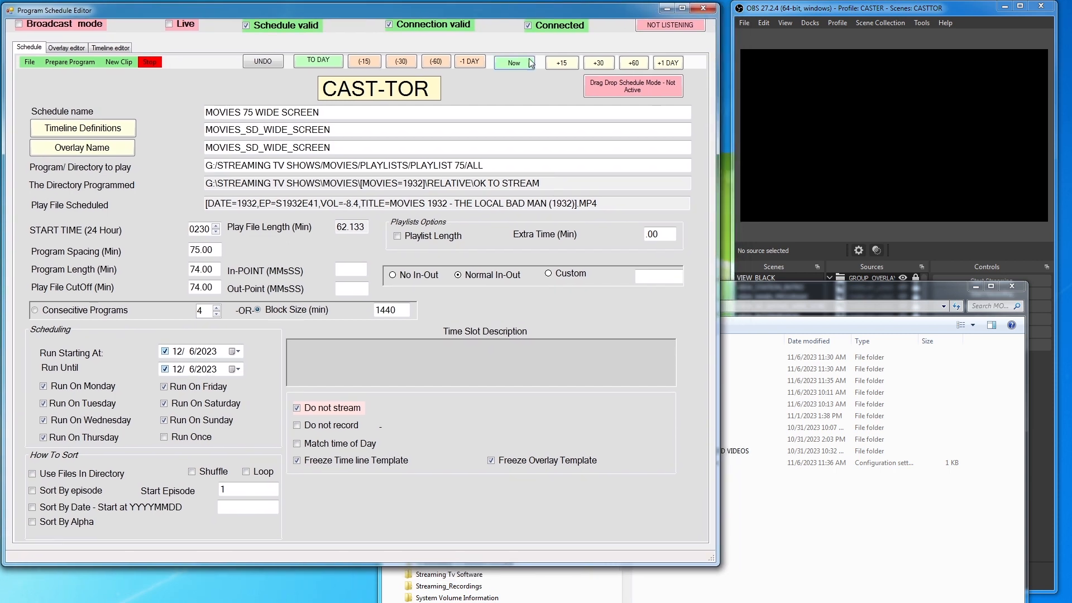
left_click(77, 61)
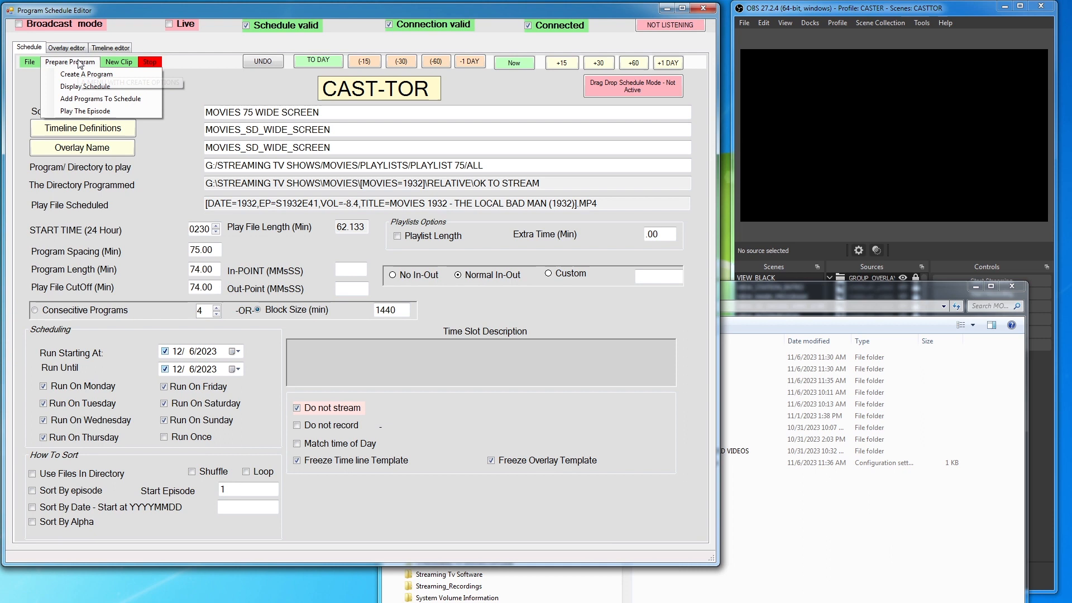
left_click(101, 112)
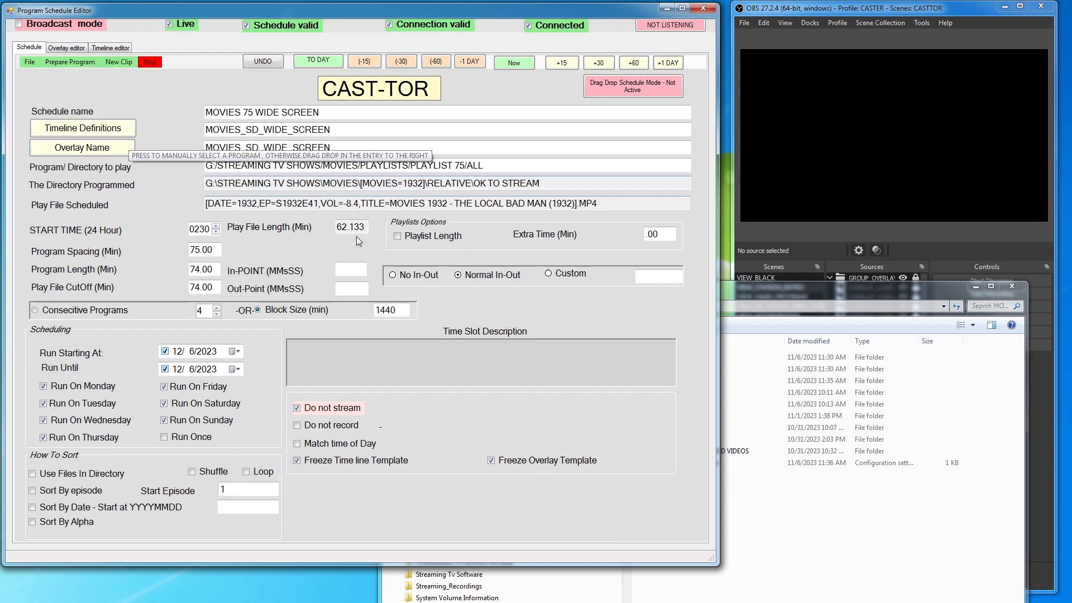
left_click_drag(903, 289, 638, 557)
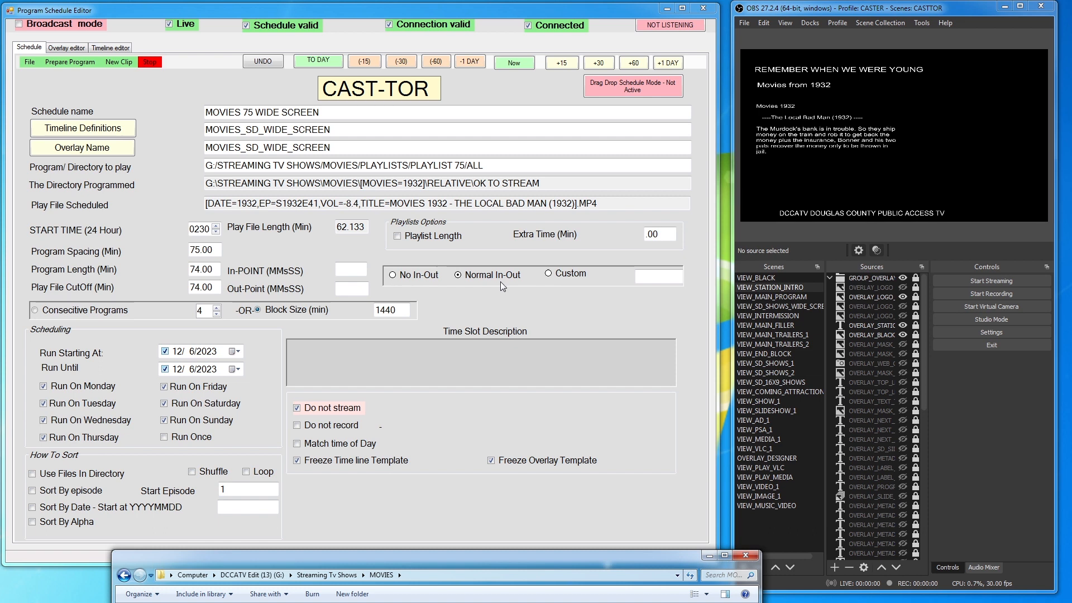
left_click(149, 62)
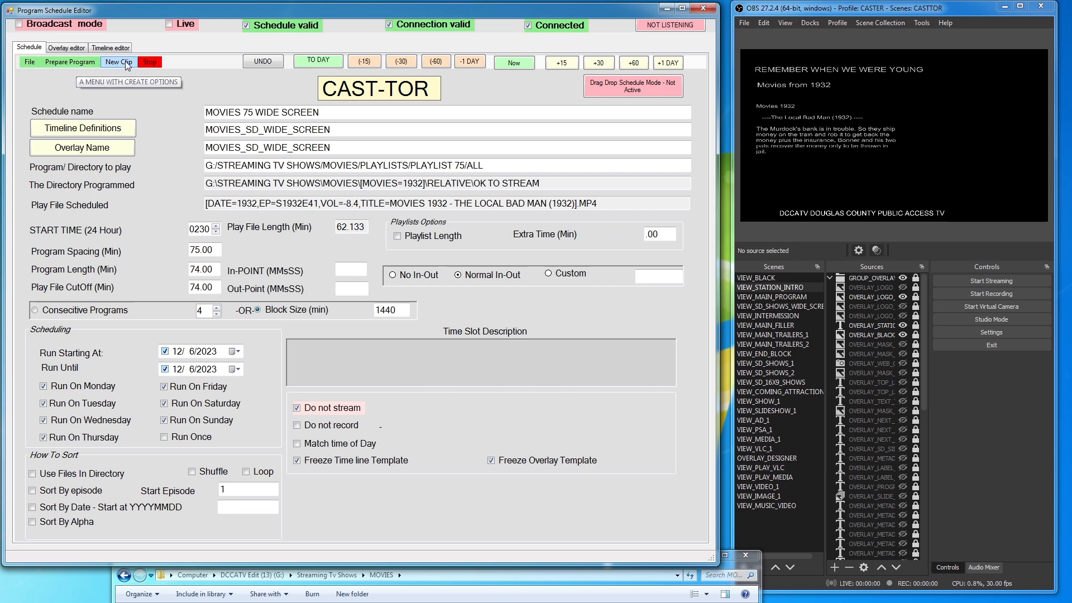
Play the episode The Sign of Four (1932) and stop it once the film is running in OBS.
left_click(81, 62)
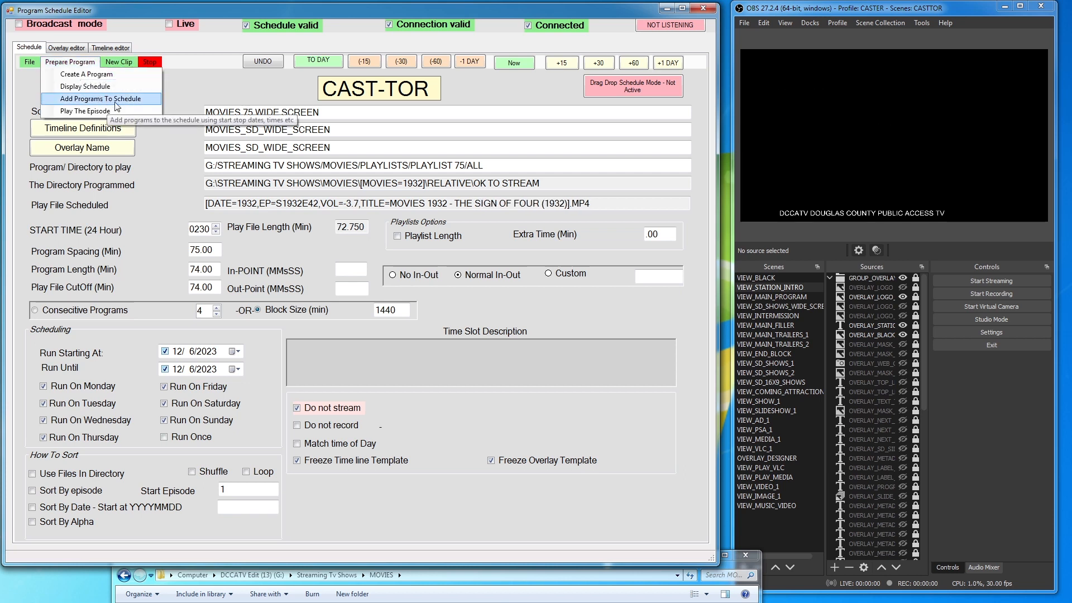
left_click(92, 111)
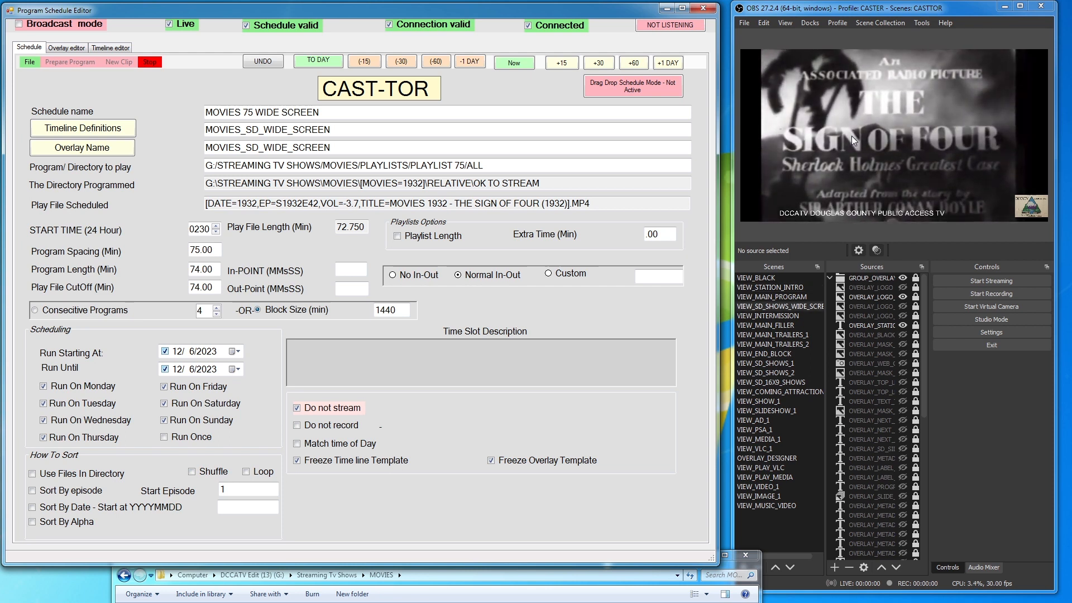
left_click(149, 62)
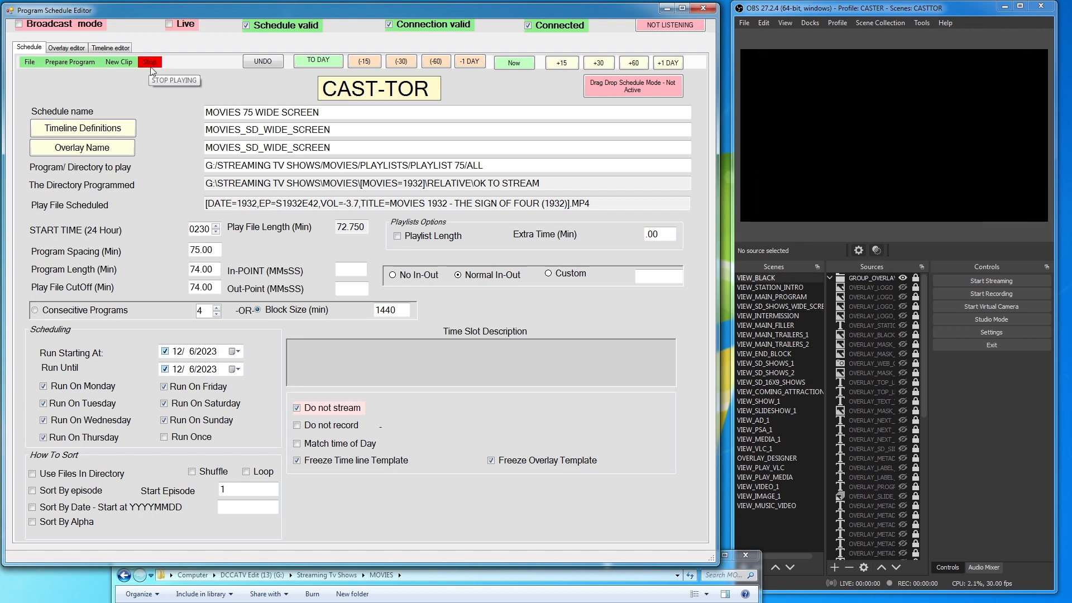
Turn on Playlist Length, test-play The Sign of Four again and stop it, and play the following episode, The Stoker (1932).
left_click(452, 236)
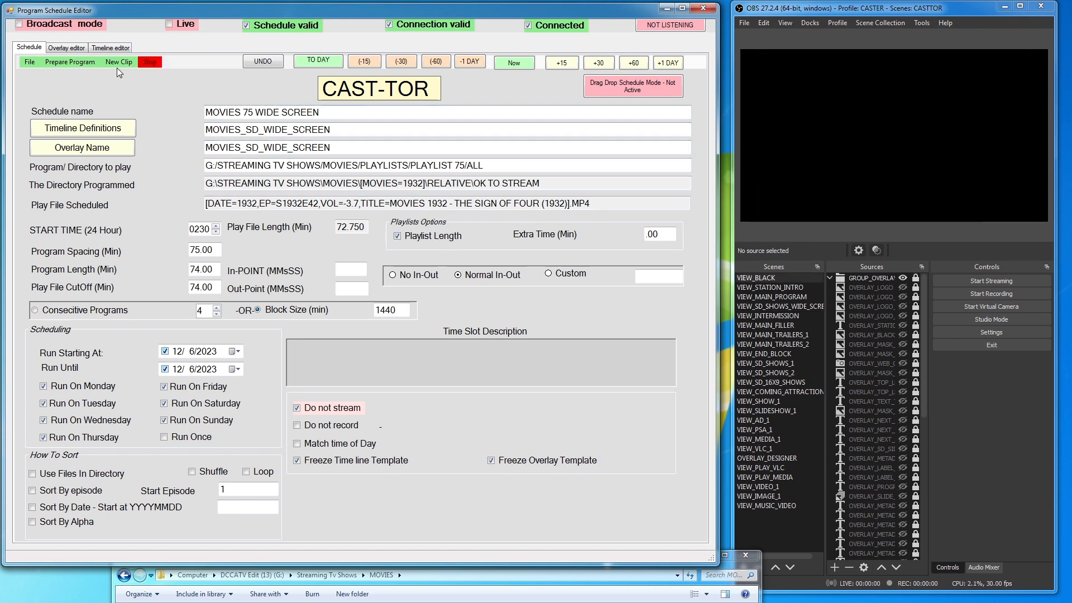
left_click(97, 68)
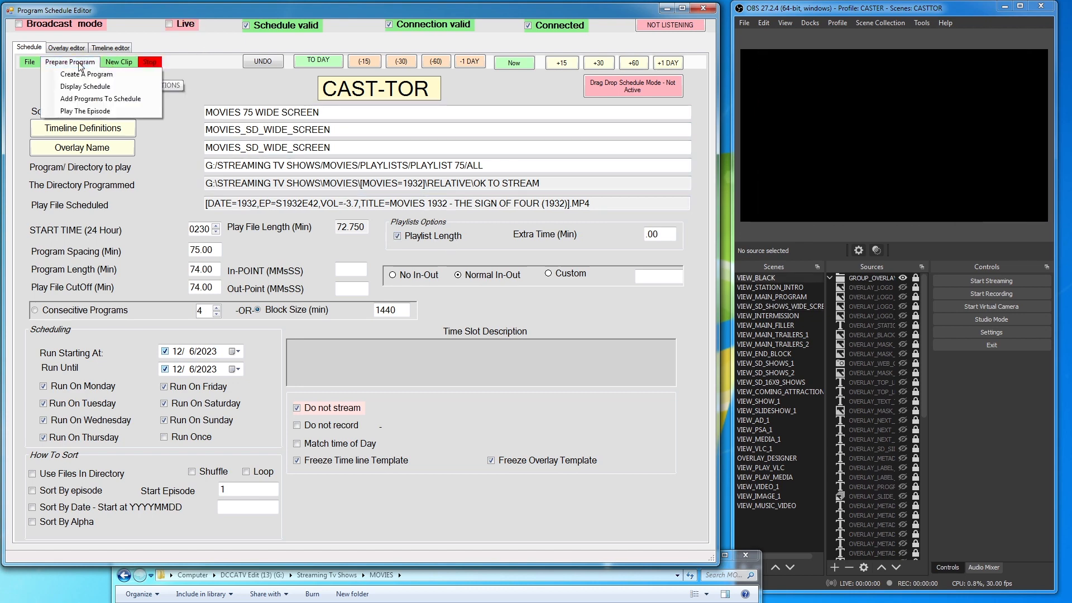
left_click(102, 109)
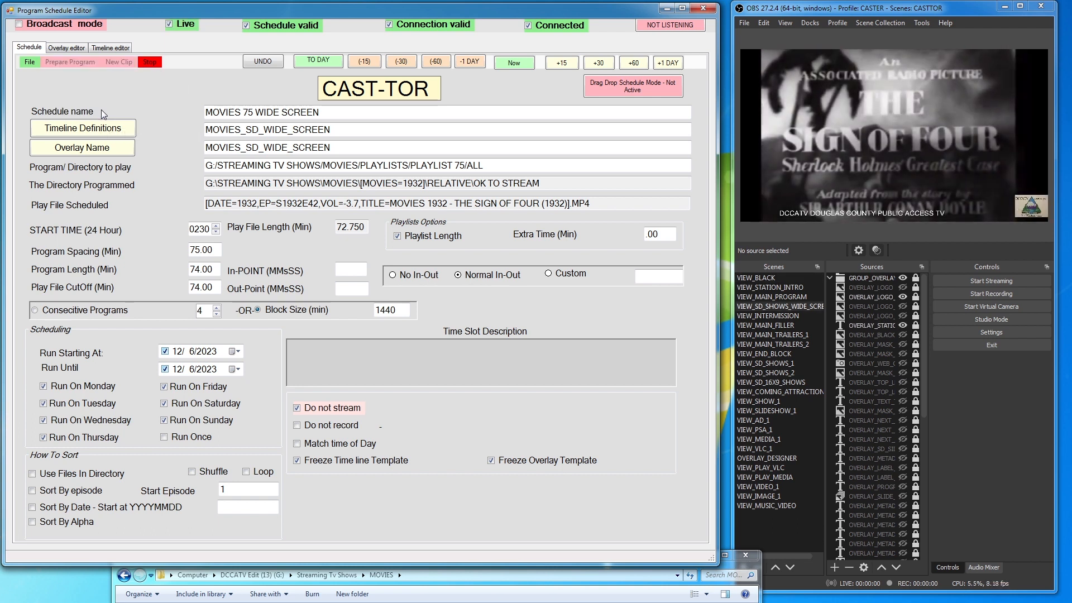
left_click(144, 62)
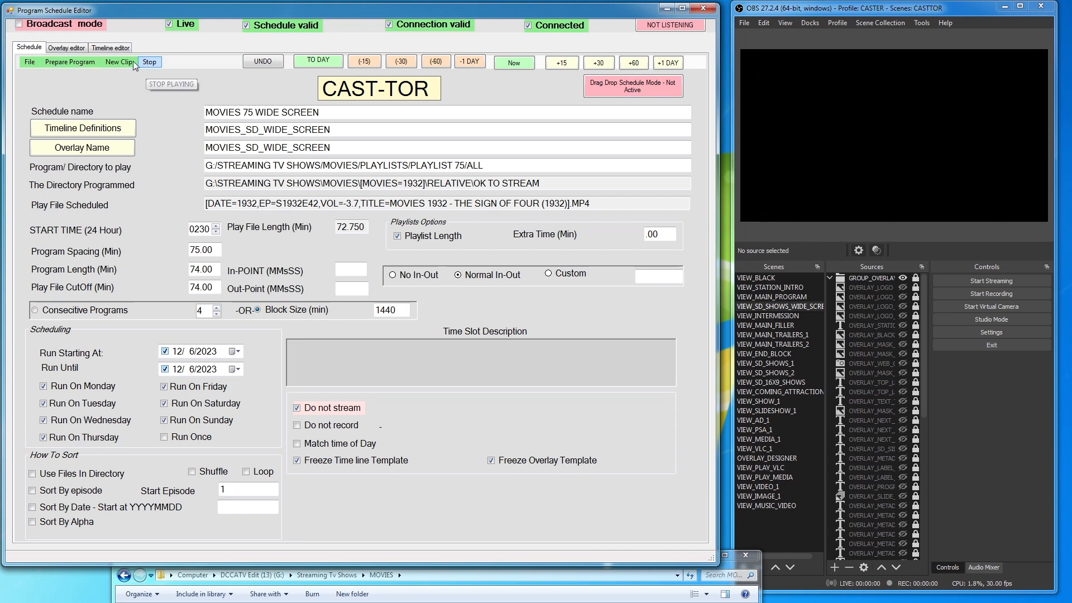
left_click(75, 62)
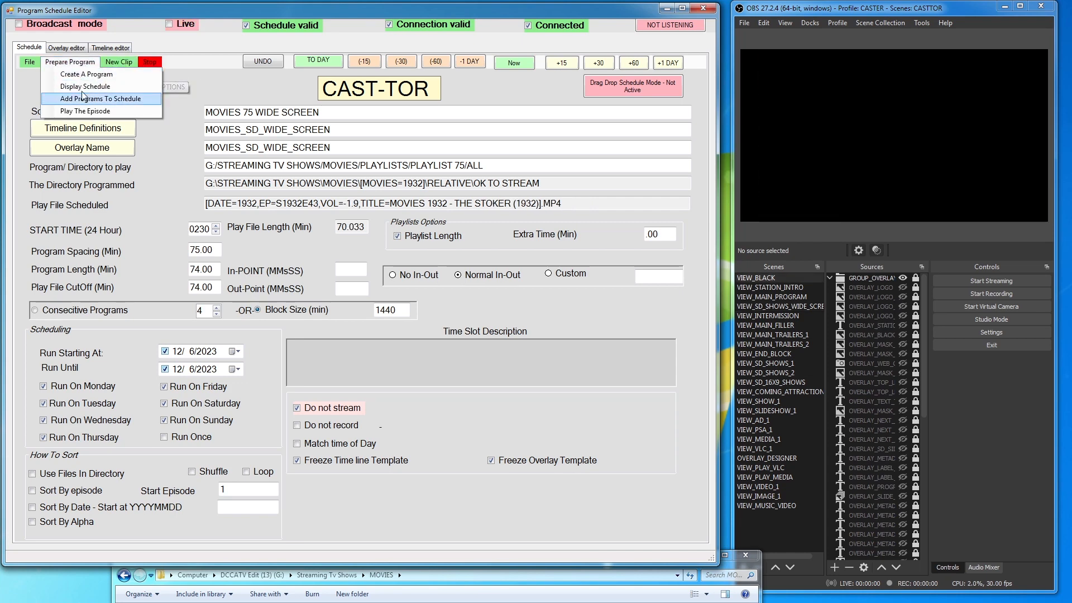
left_click(86, 110)
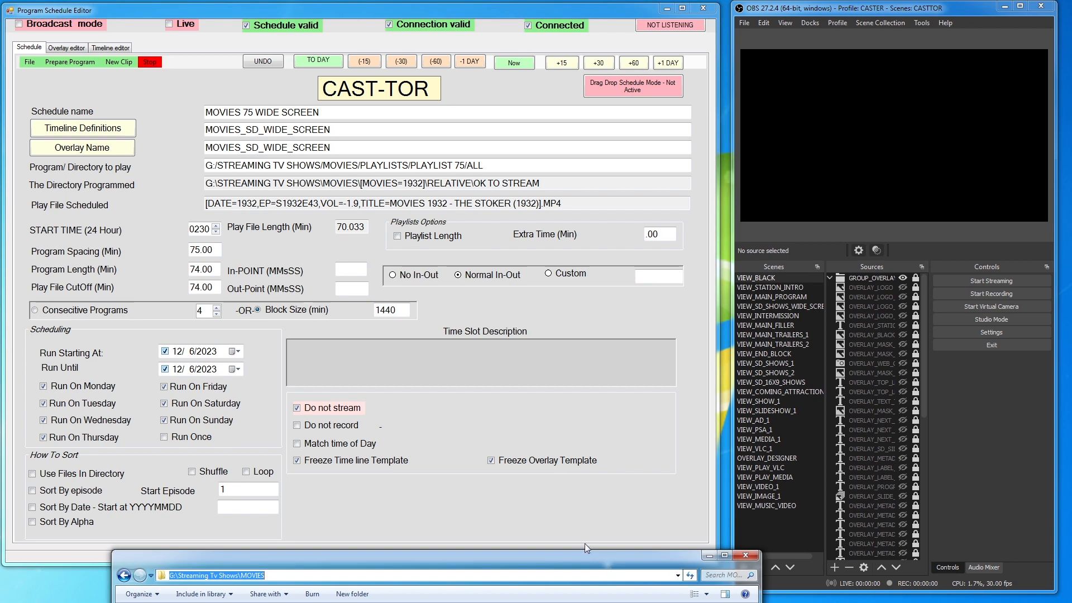
Bring the Explorer window with the MOVIES folder fully back into view over the schedule editor.
left_click_drag(587, 551, 707, 224)
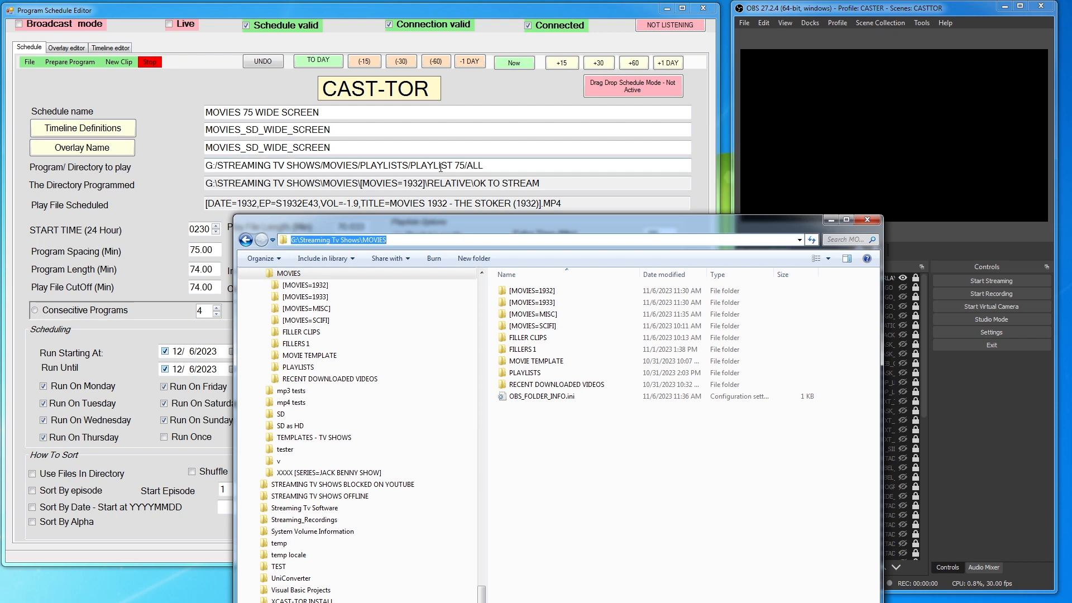
left_click(564, 212)
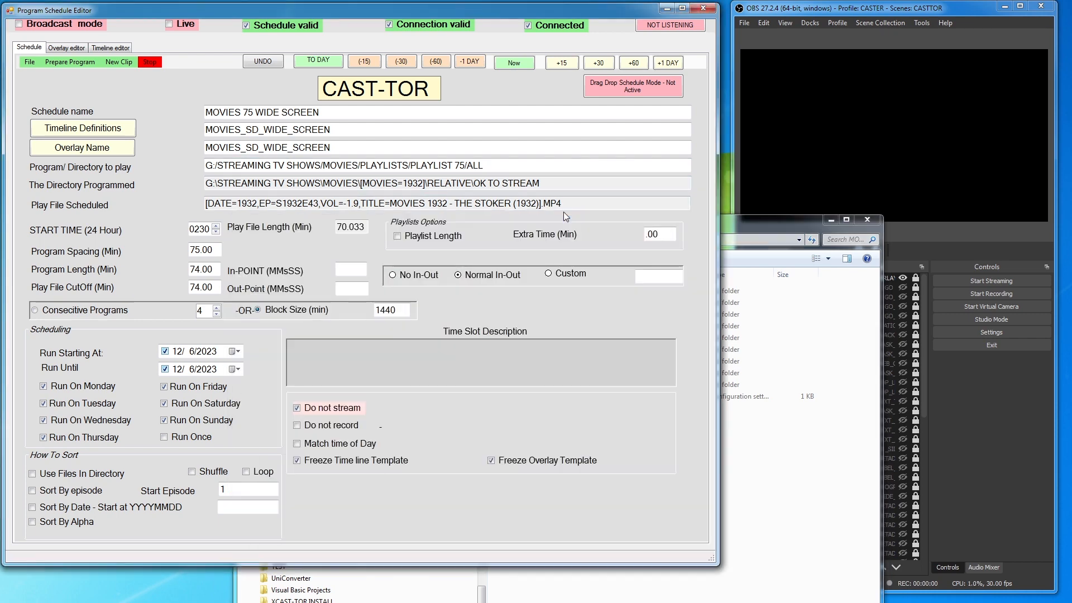
left_click_drag(784, 226, 809, 87)
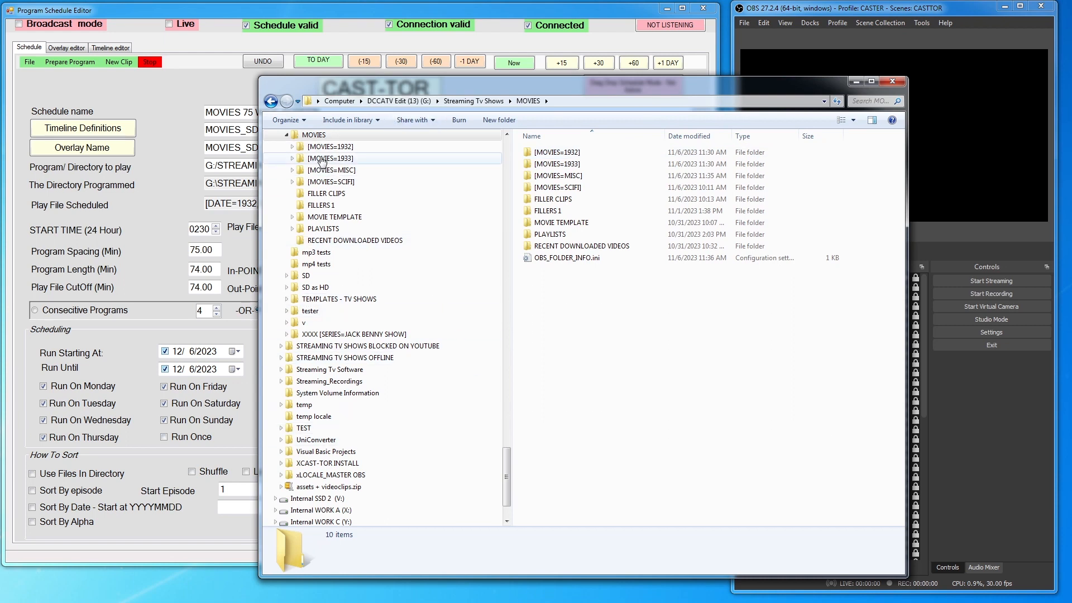
Expand [MOVIES=1932] in the folder tree, collapse its PLAYLIST 75 folder and open RELATIVE\OK TO STREAM.
left_click(506, 134)
left_click(507, 134)
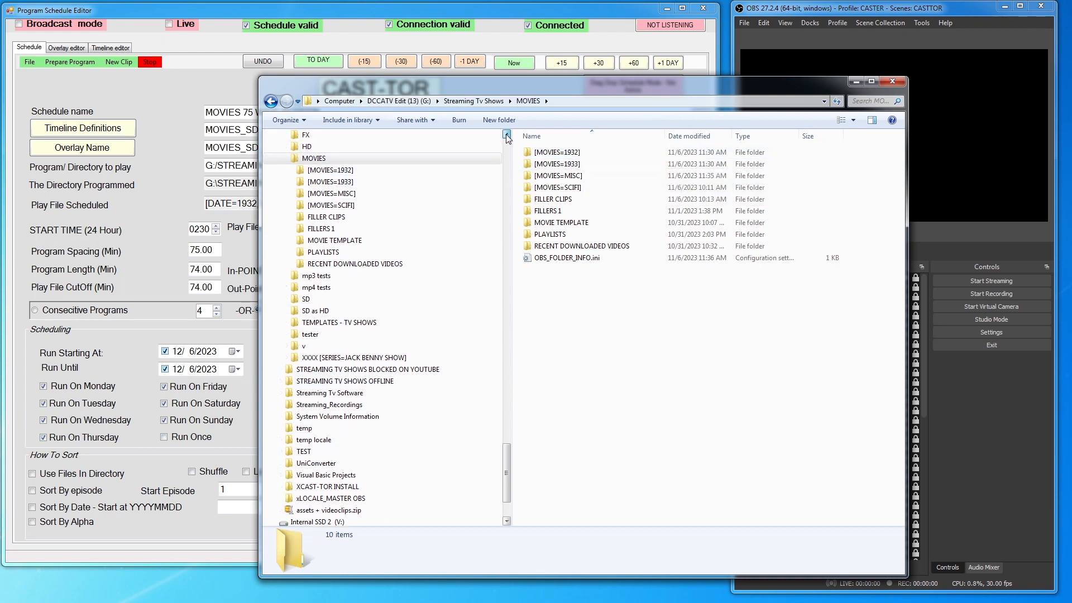
left_click(506, 135)
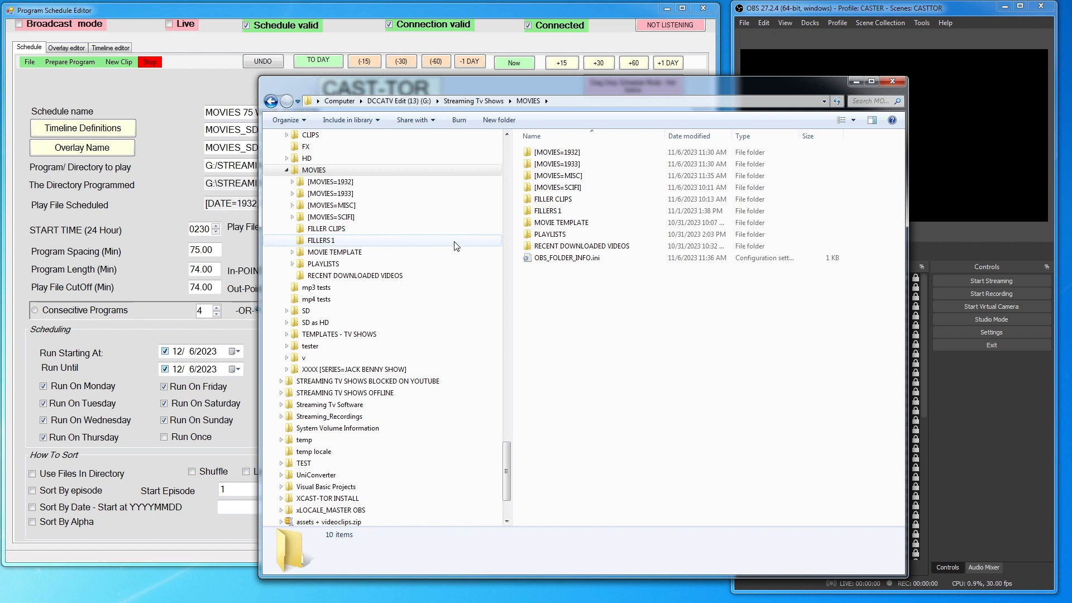
left_click(292, 182)
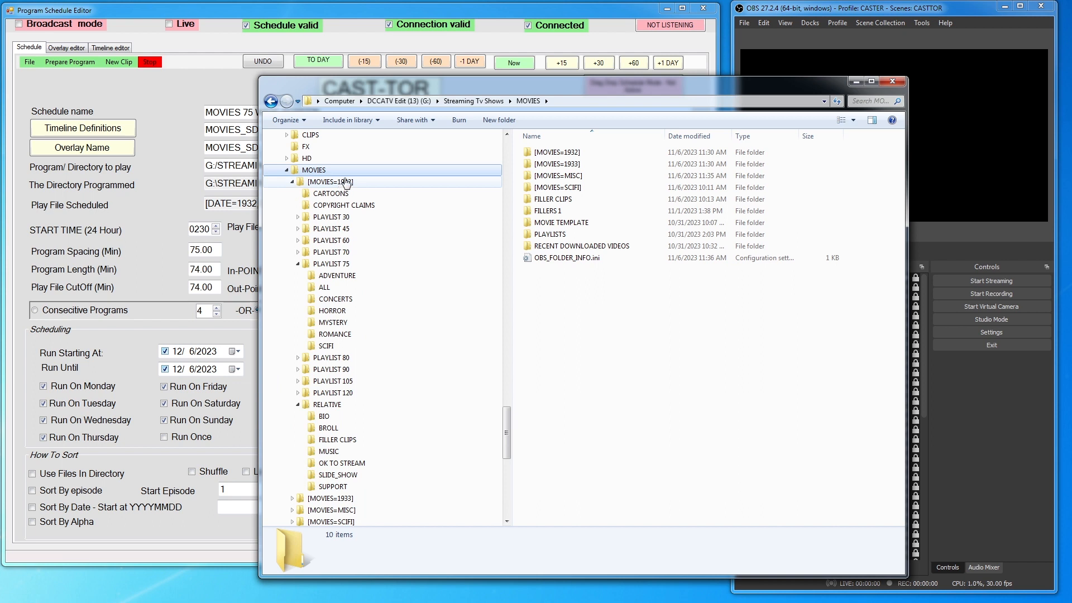
left_click(298, 263)
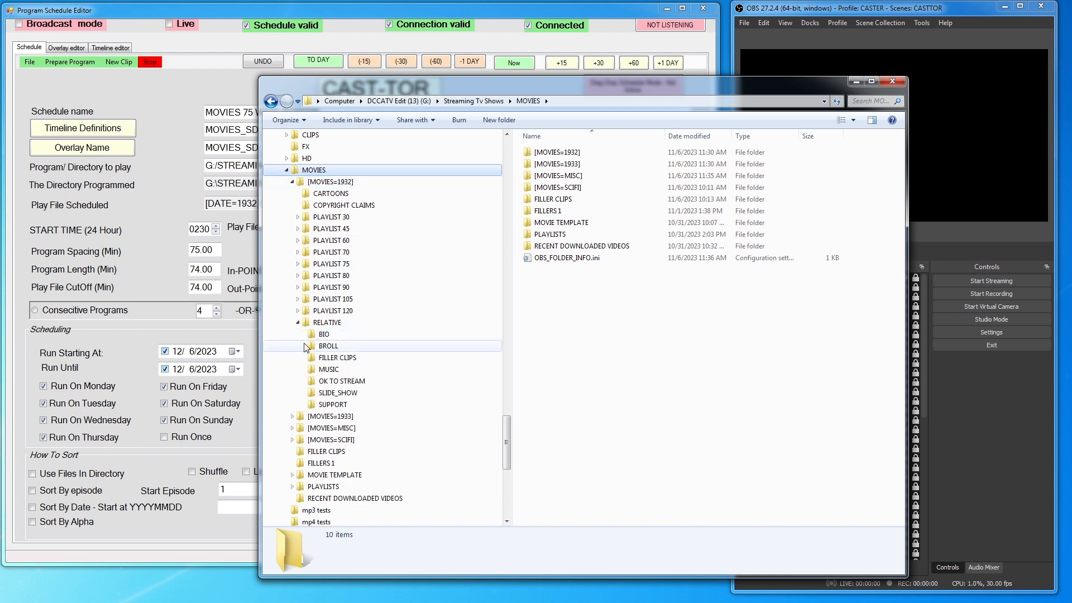
left_click(342, 382)
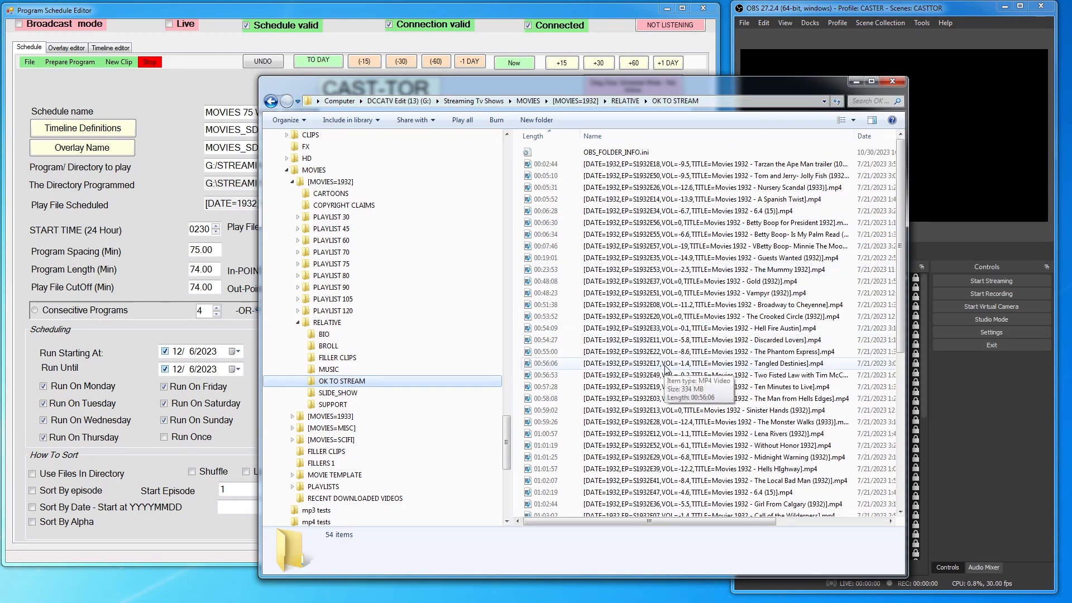
Expand the PLAYLIST 75 folder under [MOVIES=1932] and open its ALL subfolder of movie shortcuts.
left_click(330, 264)
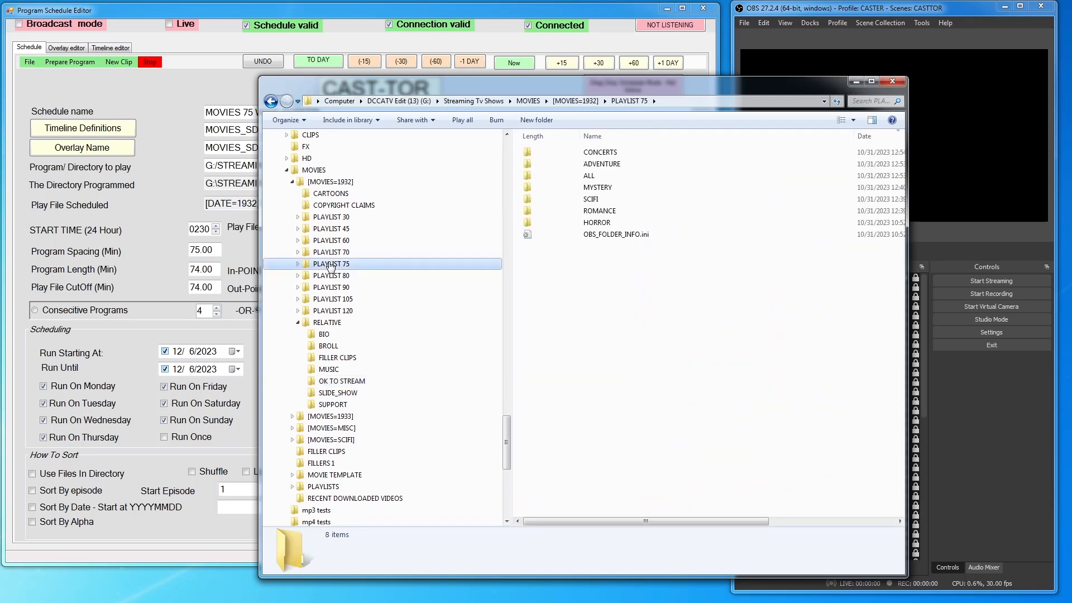
left_click(297, 264)
scroll(335, 234, "down", 4)
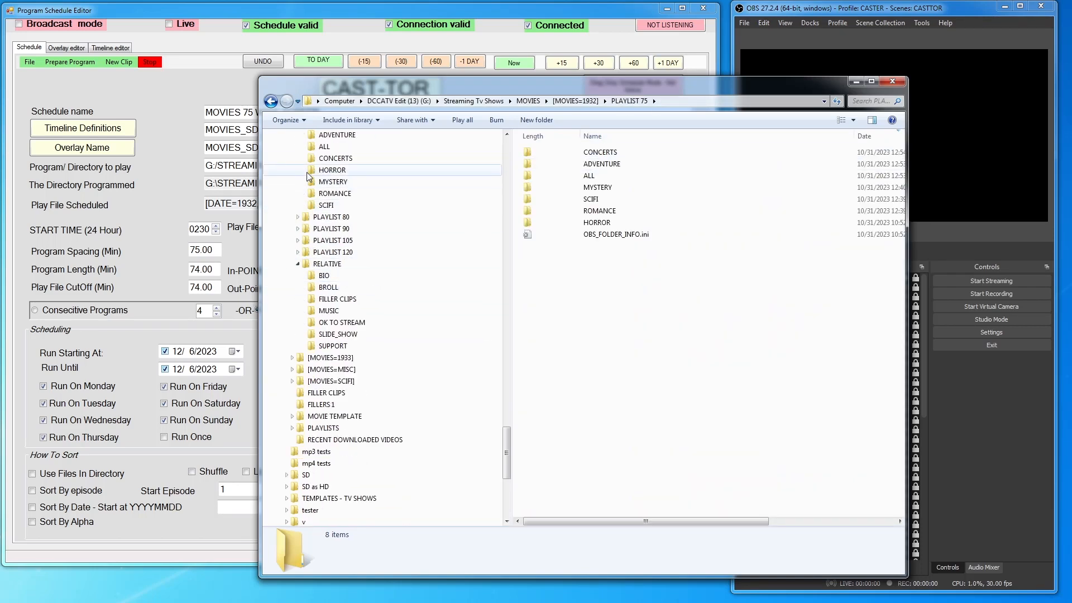
left_click(327, 147)
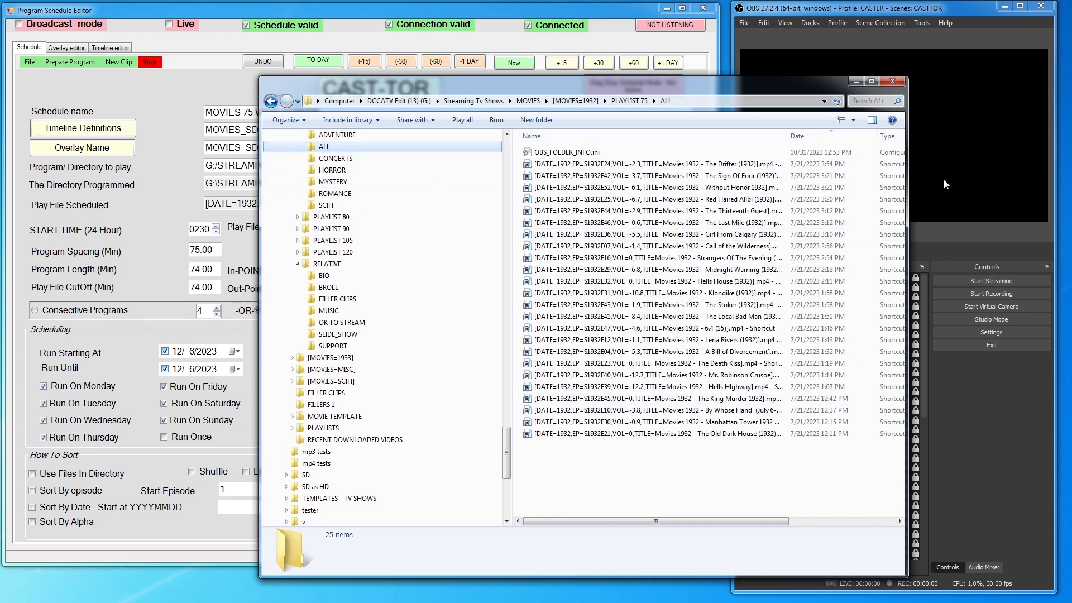
Look through PLAYLIST 75's HORROR, MYSTERY, ROMANCE, SCIFI and ADVENTURE genre folders and return to its ALL folder.
left_click(333, 170)
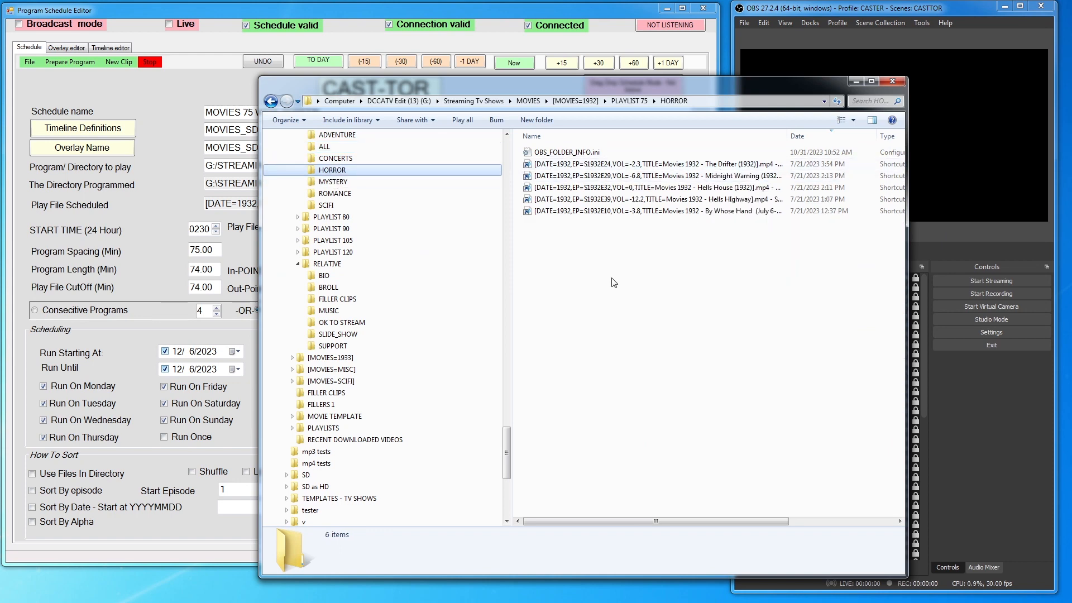
left_click(333, 182)
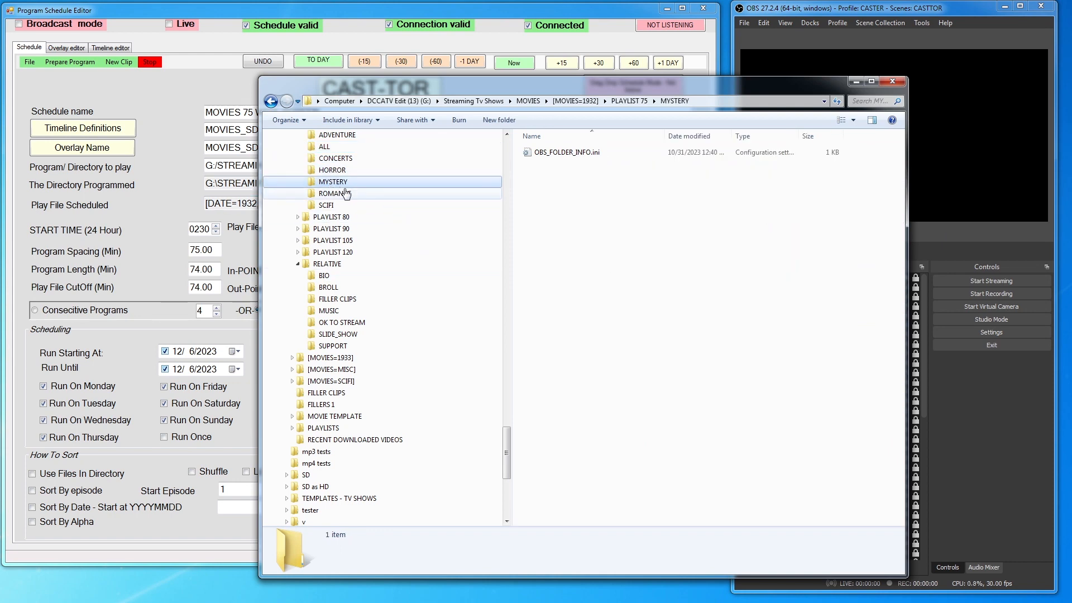
left_click(344, 194)
left_click(331, 205)
scroll(385, 251, "up", 3)
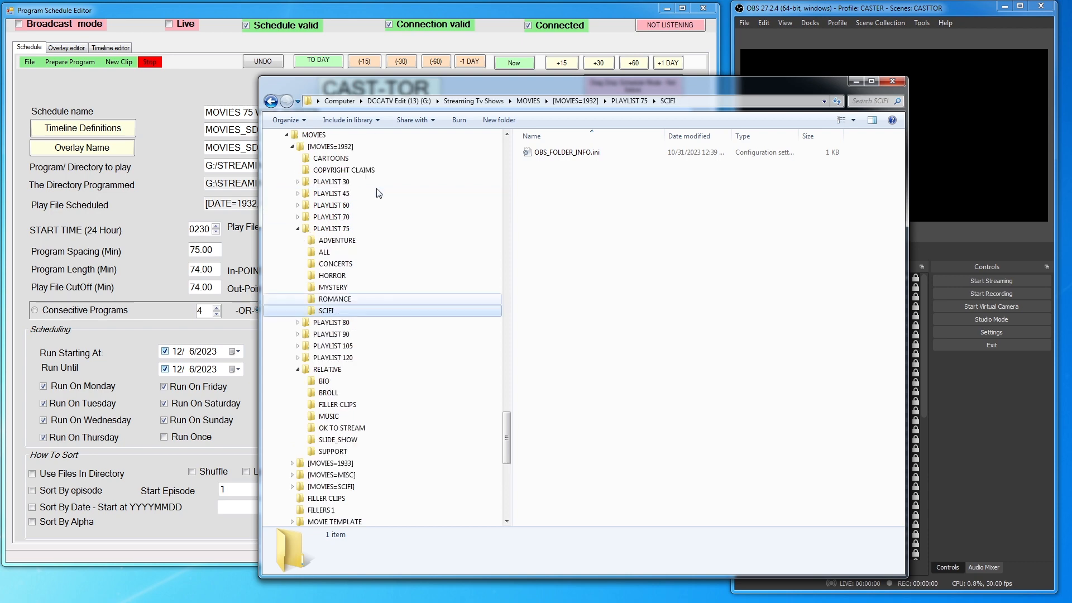
left_click(338, 240)
left_click(324, 252)
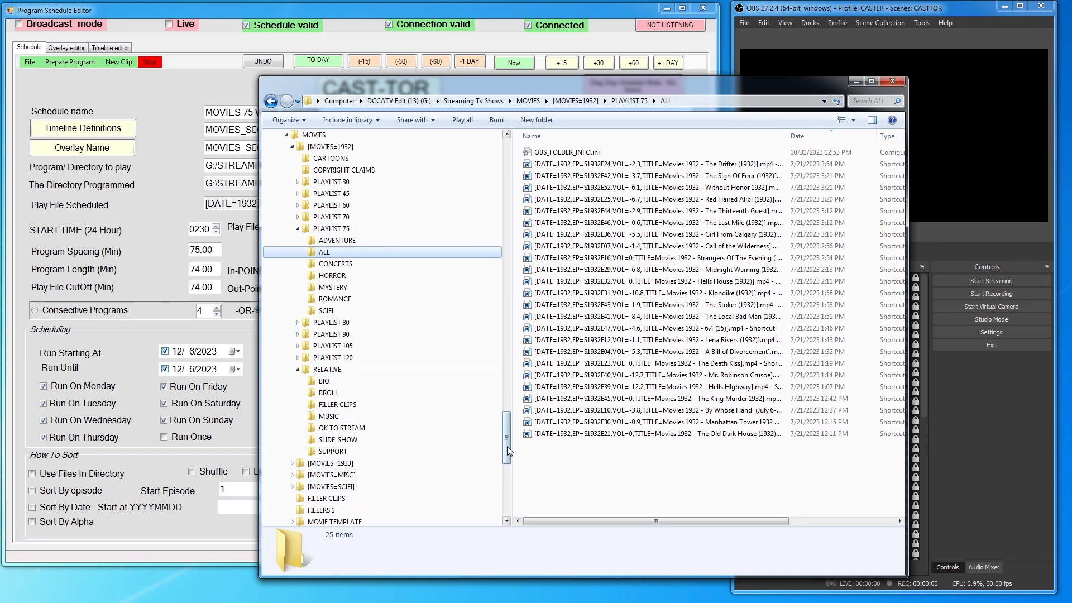
Collapse [MOVIES=1932] in the folder tree, expand [MOVIES=1933] and open its PLAYLIST 75 folder.
left_click_drag(505, 443, 505, 468)
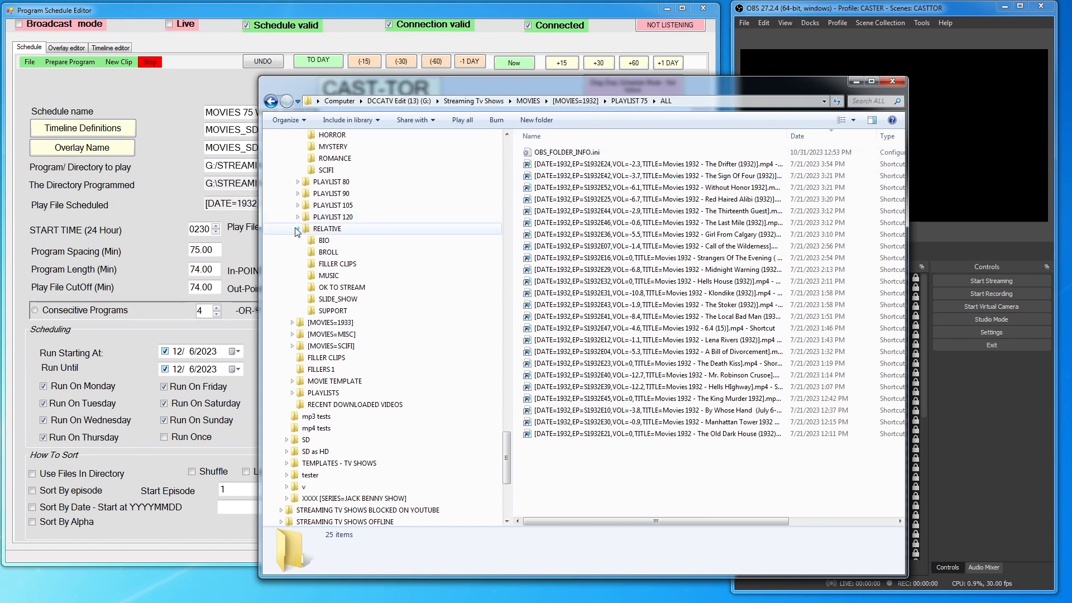
left_click_drag(506, 441, 507, 396)
left_click(292, 393)
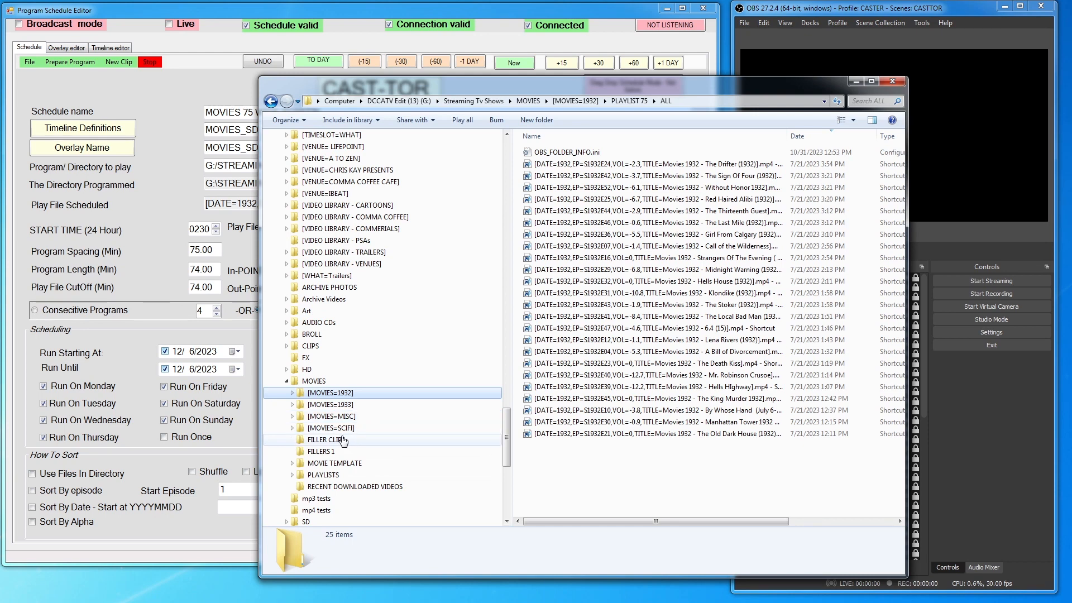
left_click(292, 404)
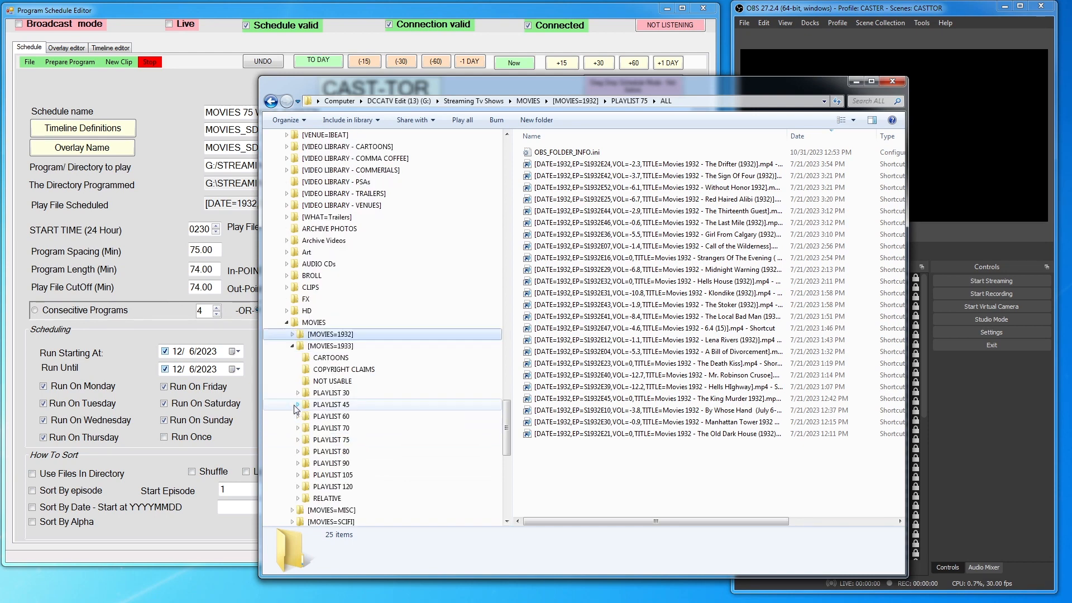
left_click(342, 442)
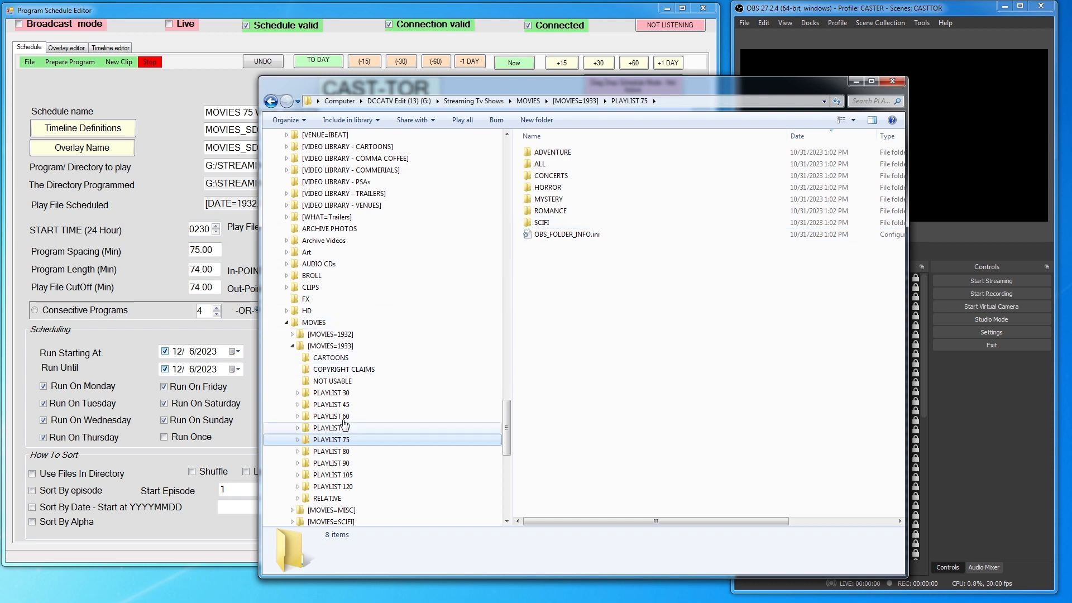
Expand RELATIVE under [MOVIES=1933] and compare its OK TO STREAM folder with the CARTOONS folder, ending in OK TO STREAM.
left_click(297, 497)
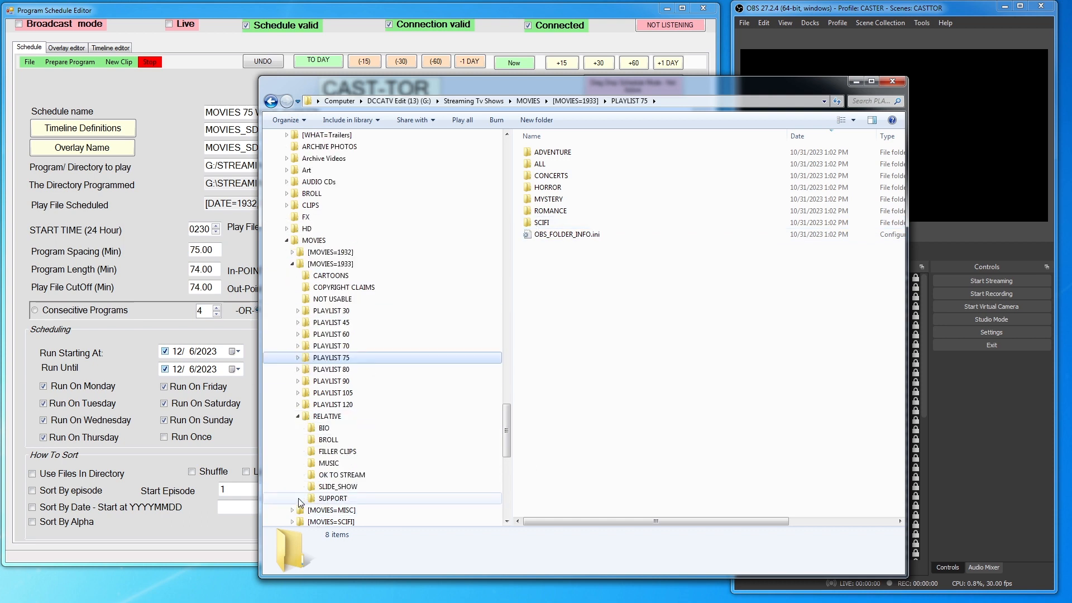
left_click(342, 475)
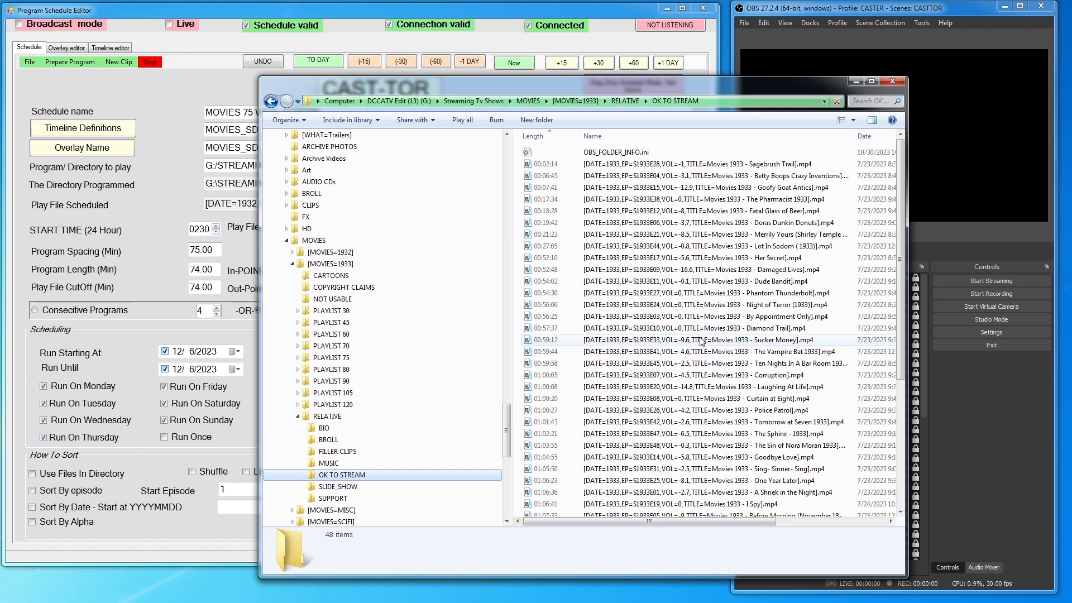
left_click(337, 278)
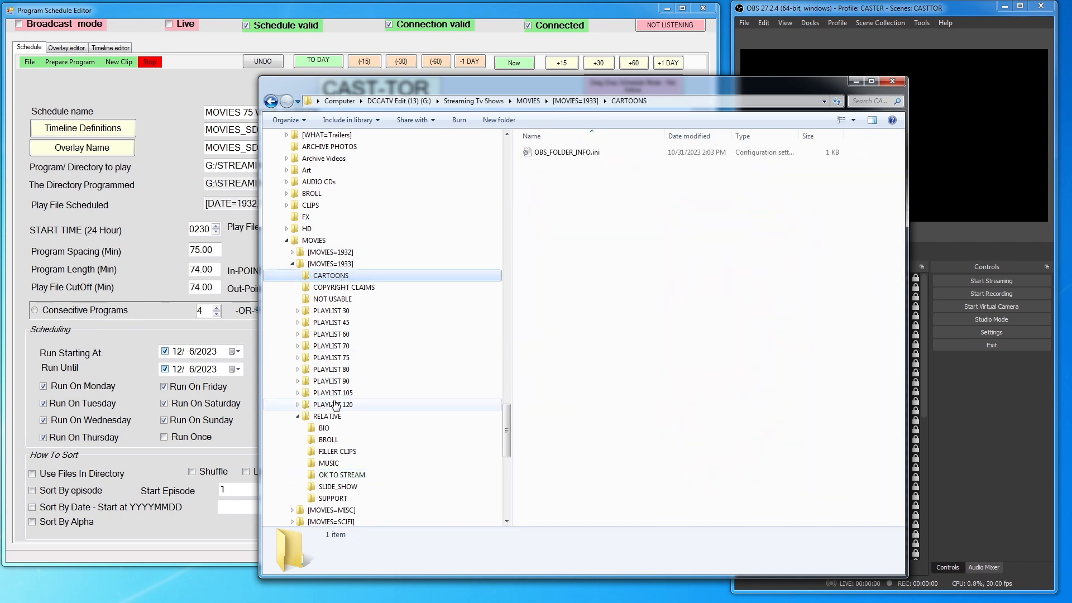
left_click(348, 476)
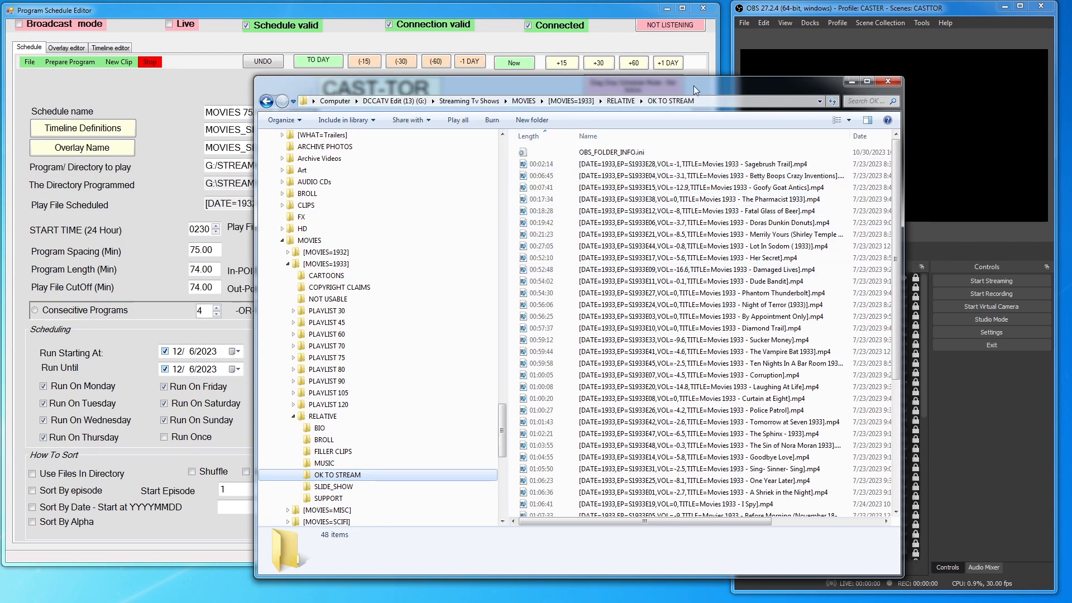
Shift the Explorer window clear of OBS and preview the Betty Boops Crazy Inventions and Goofy Goat Antics clips, closing the player each time.
left_click_drag(697, 85, 489, 55)
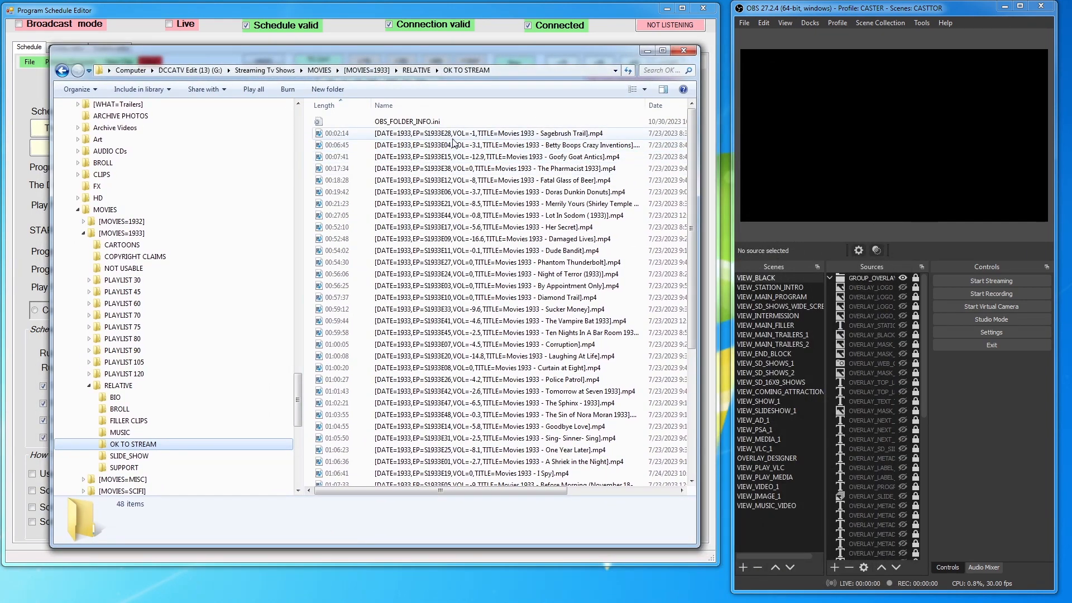
double_click(575, 145)
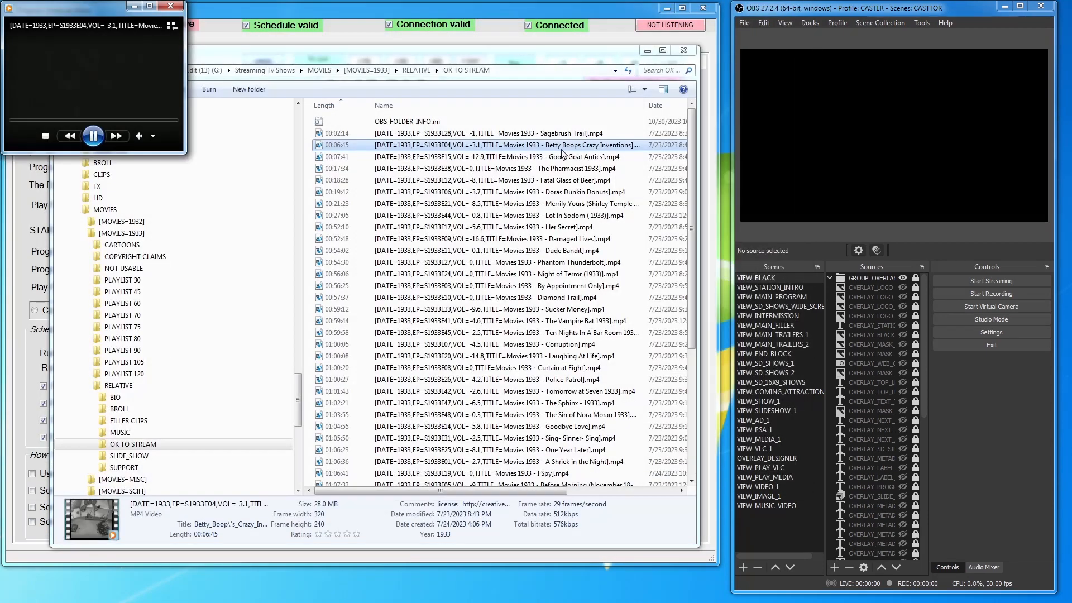
left_click(174, 6)
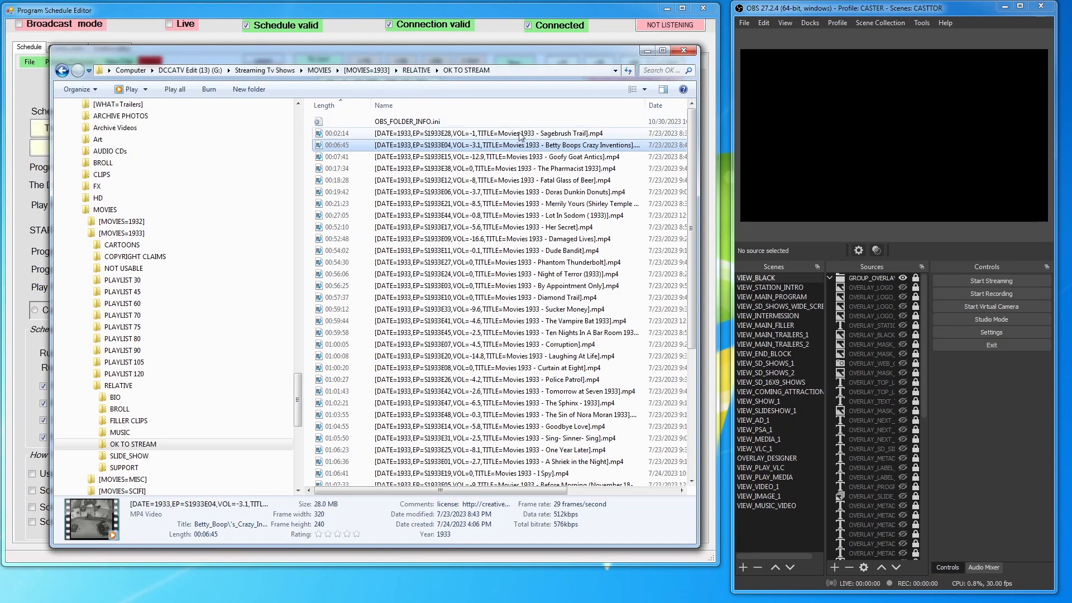
double_click(564, 158)
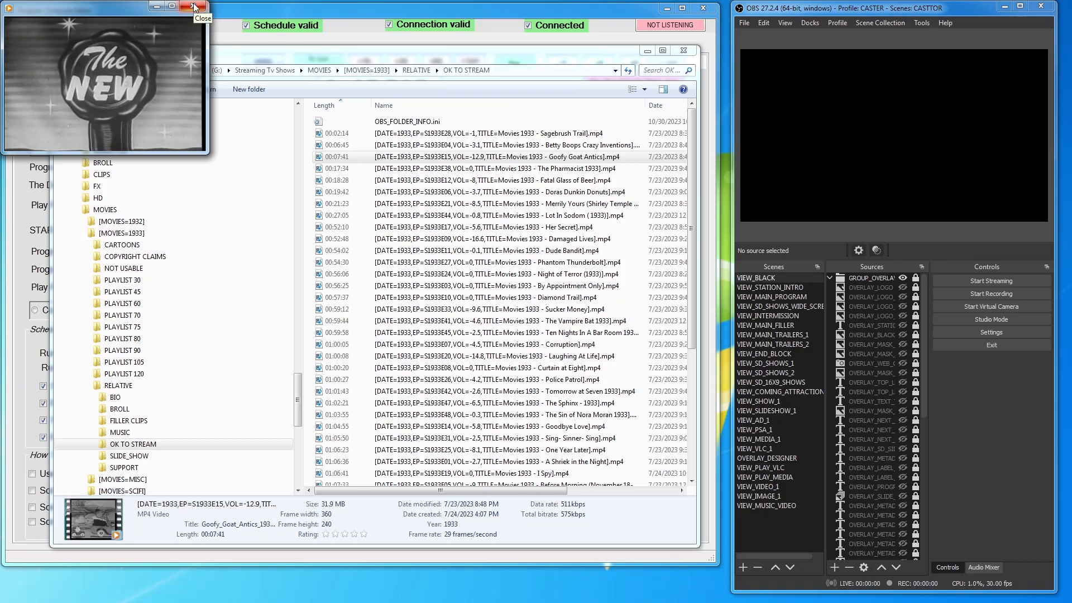
left_click(193, 7)
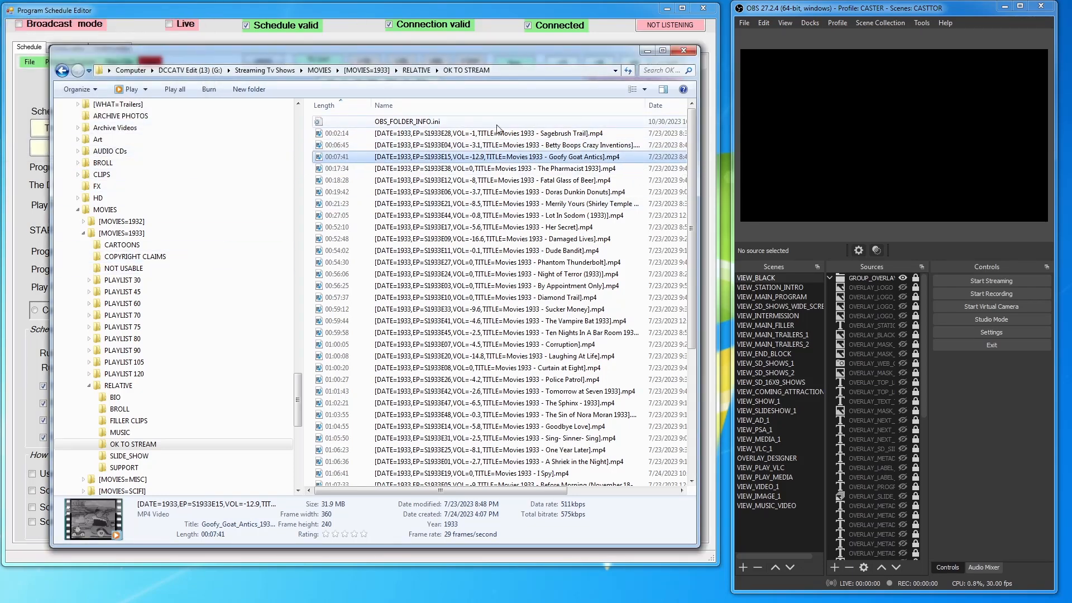
Create shortcuts for the Sagebrush Trail, Betty Boops Crazy Inventions and Goofy Goat Antics clips in OK TO STREAM.
left_click(407, 134)
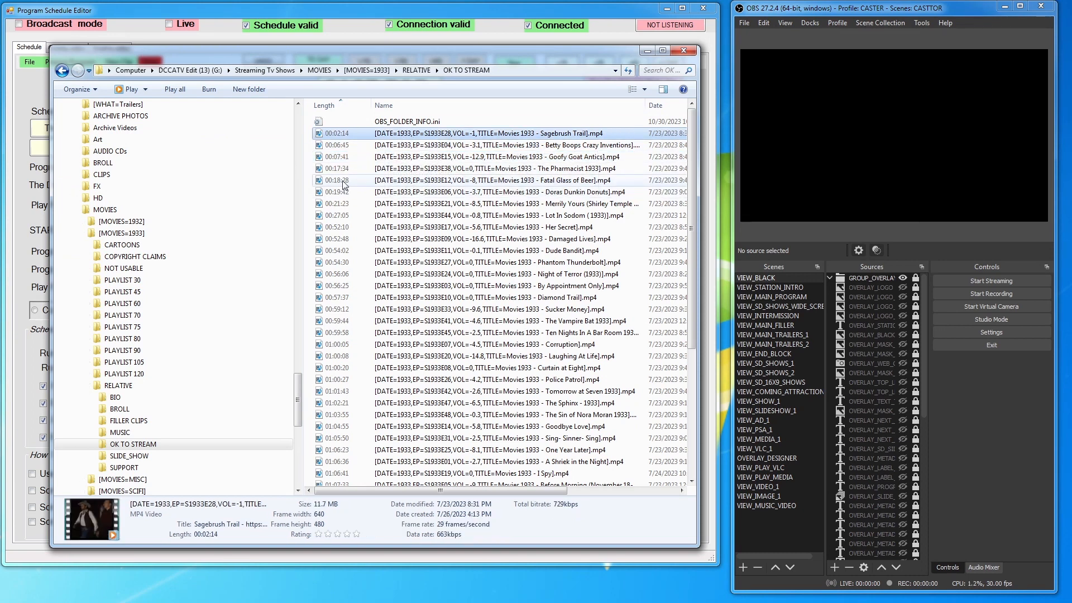
left_click(344, 158, "shift")
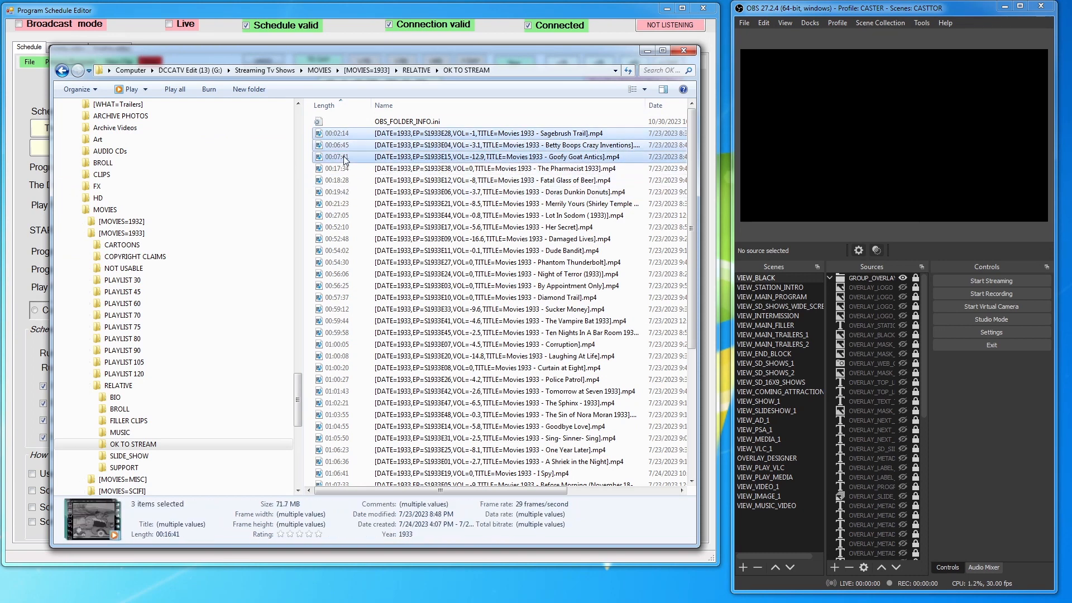
right_click(345, 159)
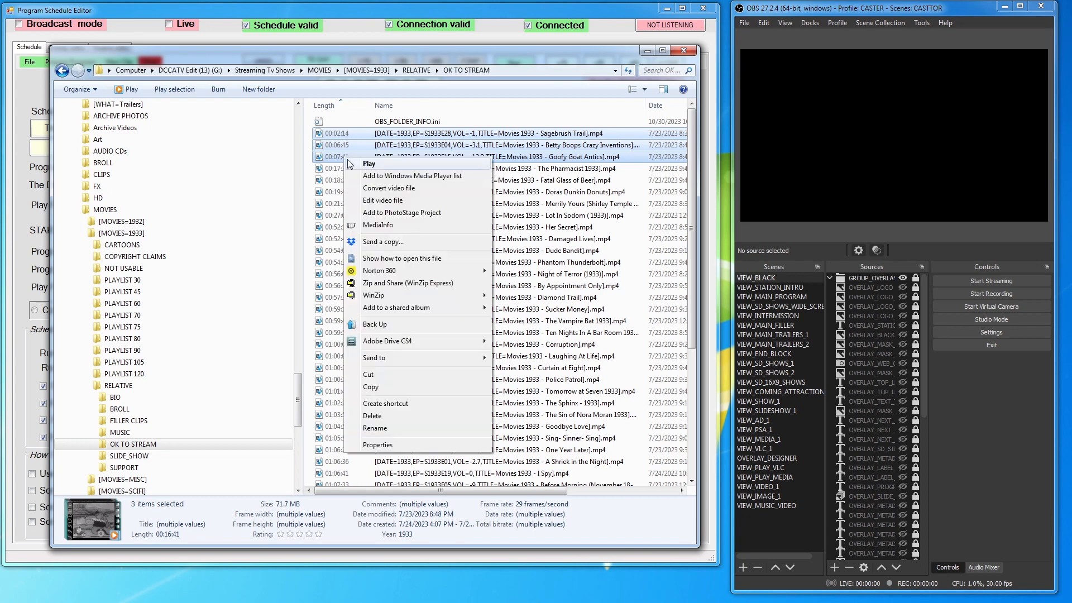
left_click(384, 403)
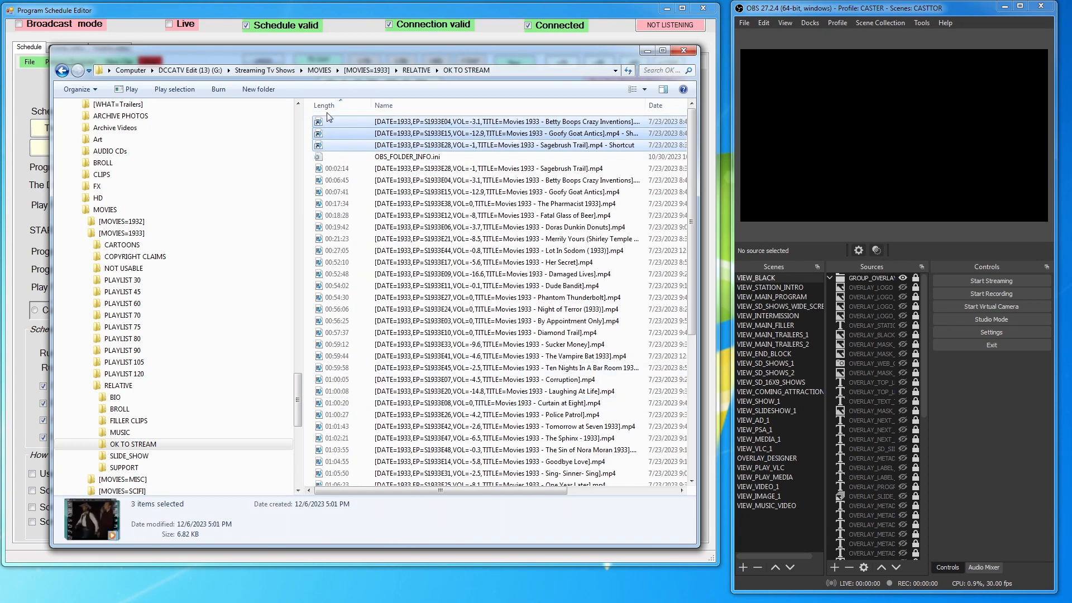
Move the three new clip shortcuts into the CARTOONS folder of [MOVIES=1933].
left_click(123, 245)
left_click(321, 200)
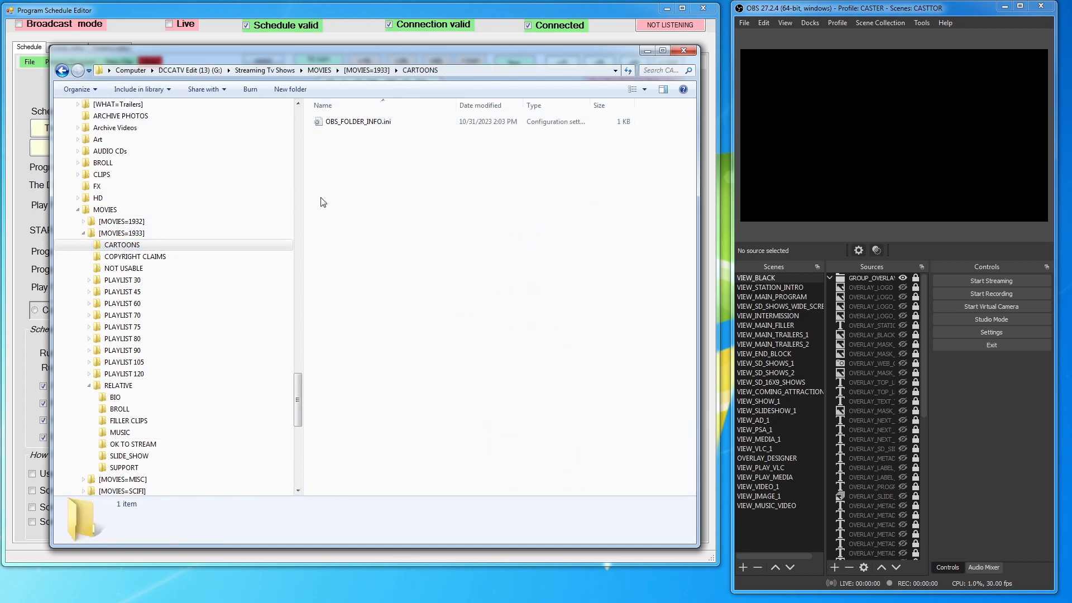
key("ctrl+v")
left_click(390, 204)
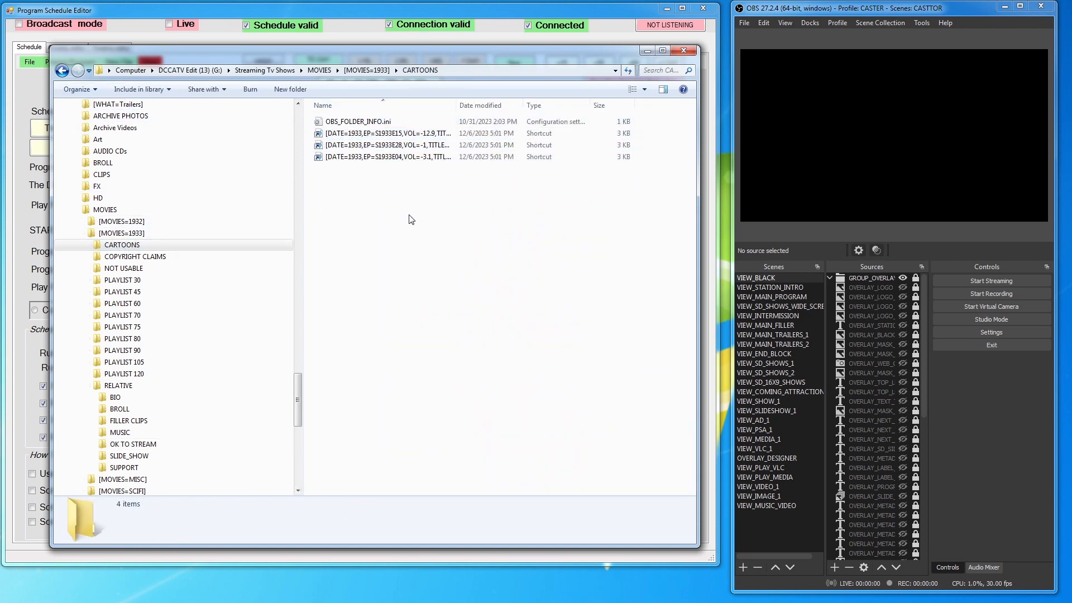
Uncover the schedule editor's fields and set the program directory to play to the [MOVIES=1933] CARTOONS folder.
left_click_drag(467, 50, 565, 312)
left_click(200, 509)
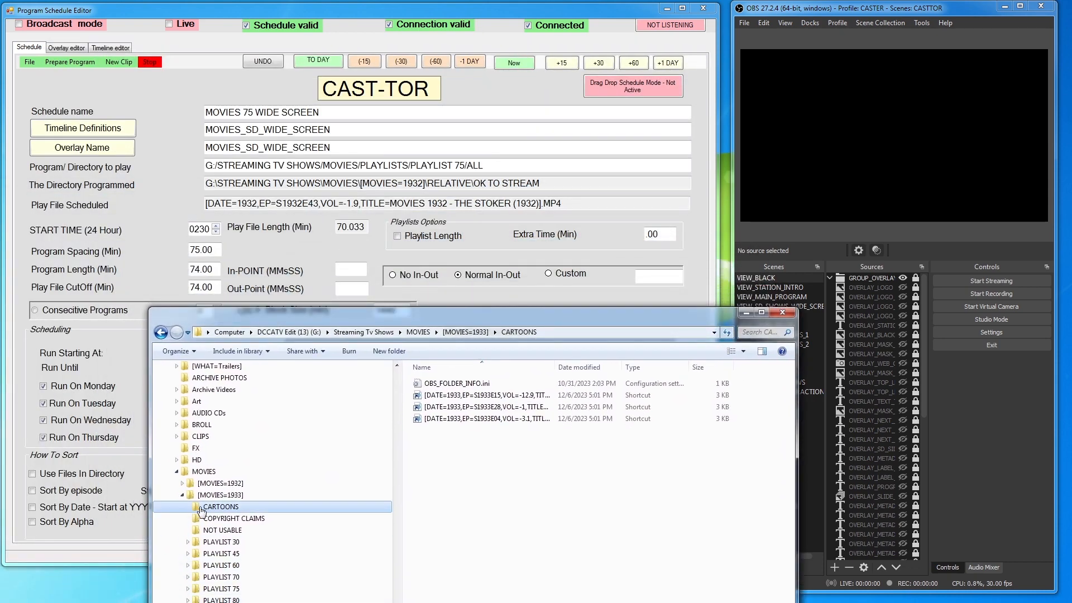
left_click_drag(195, 511, 335, 167)
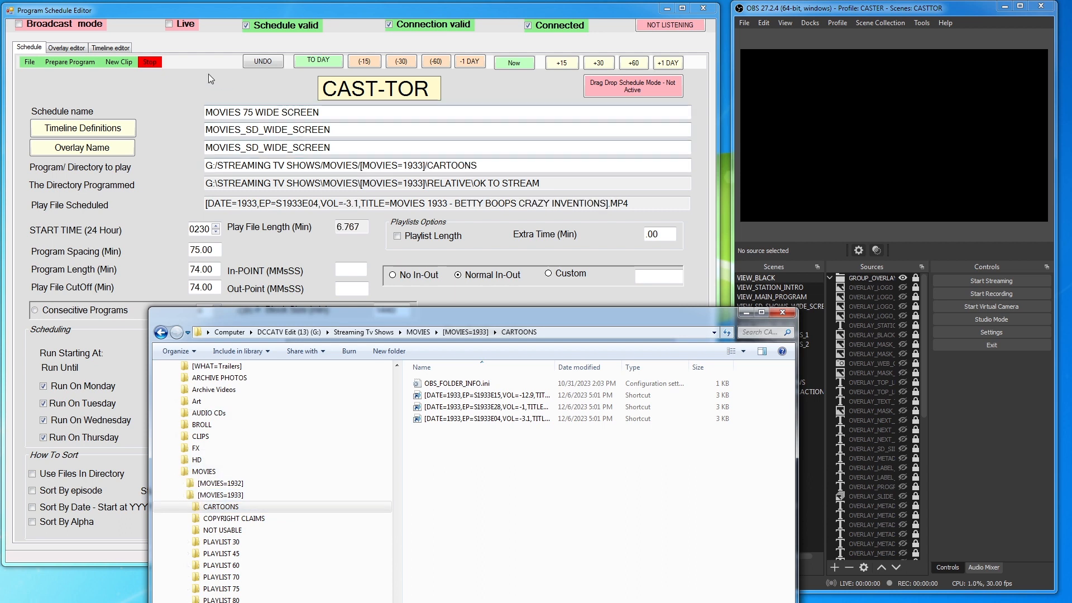
Test-play the scheduled Betty Boops Crazy Inventions episode through OBS using Play The Episode.
left_click(84, 63)
left_click(83, 63)
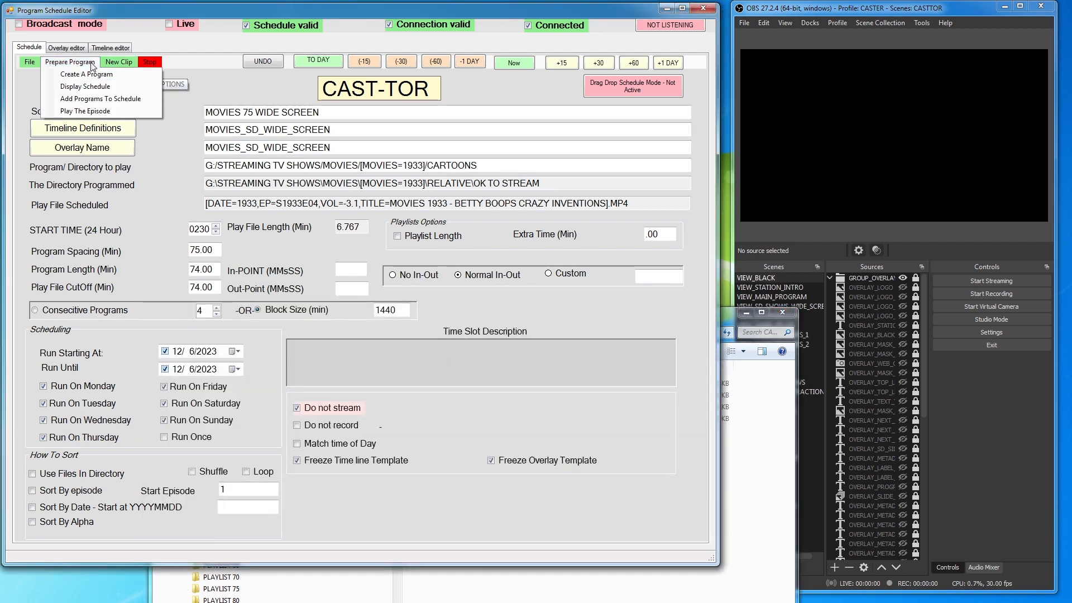
left_click(96, 111)
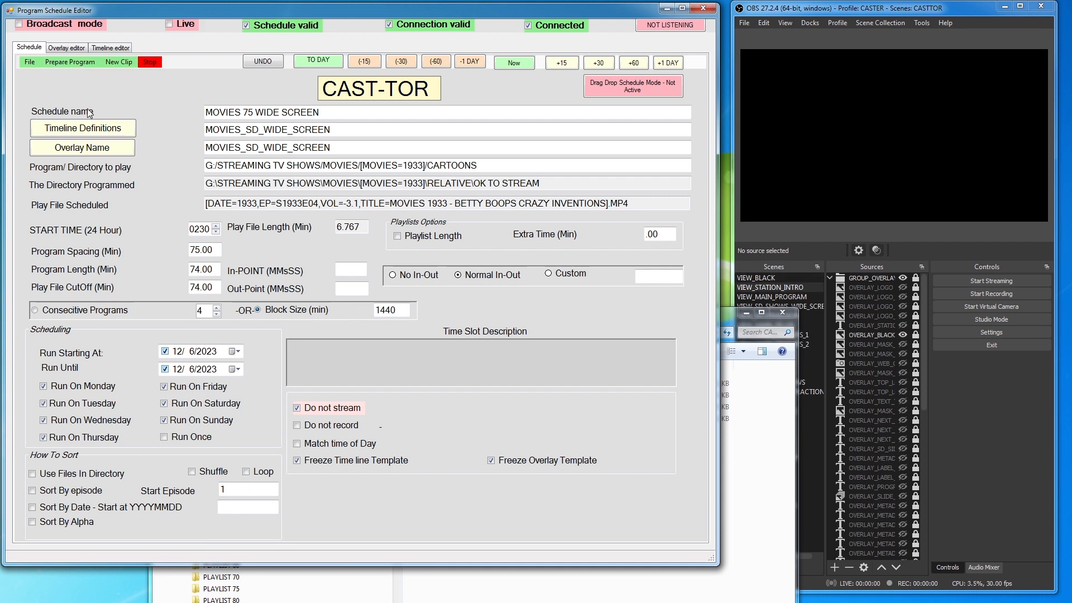
left_click(69, 62)
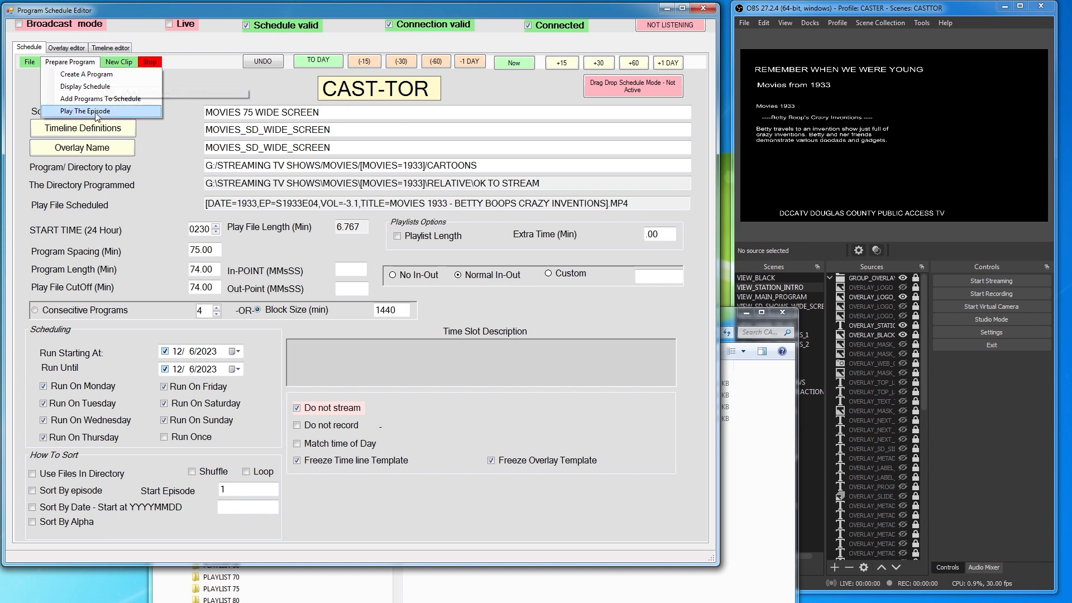
left_click(73, 66)
left_click(81, 65)
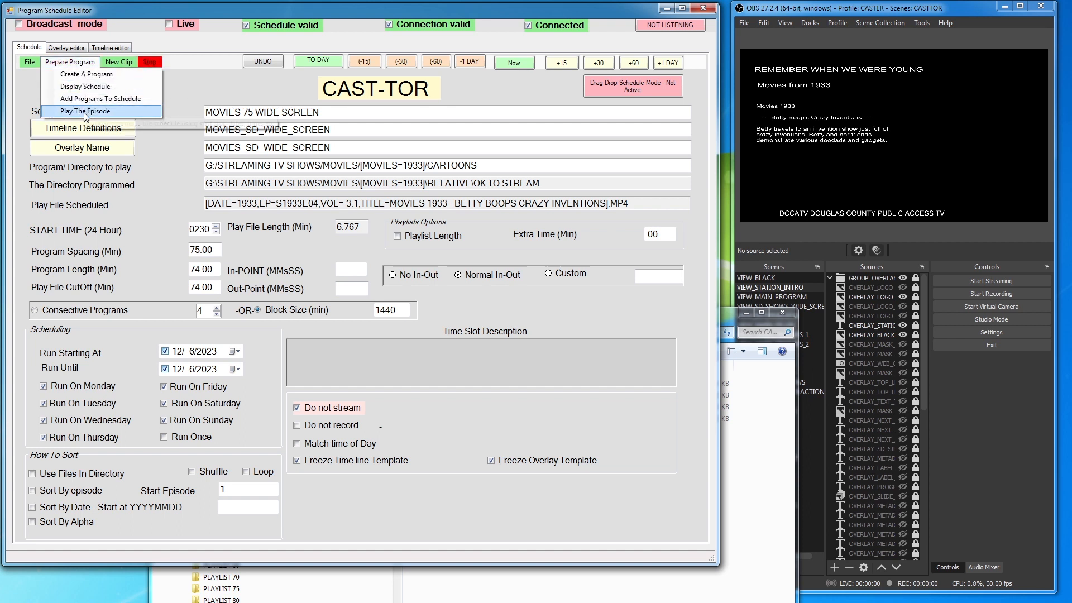
left_click(85, 111)
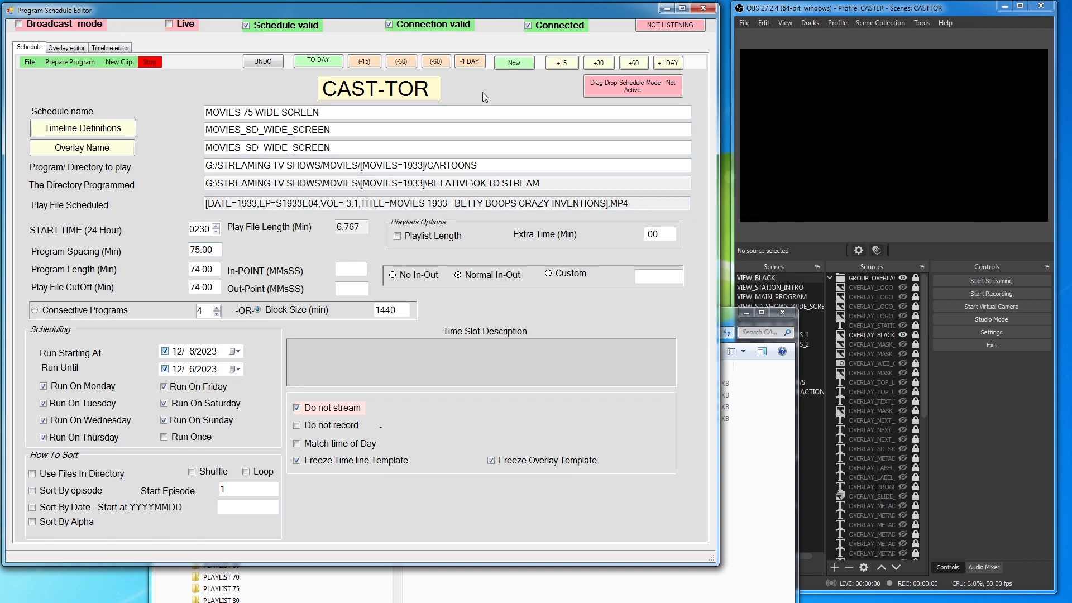
Bring the Explorer window back over the schedule editor and open the RELATIVE\OK TO STREAM folder of [MOVIES=1933].
left_click(768, 399)
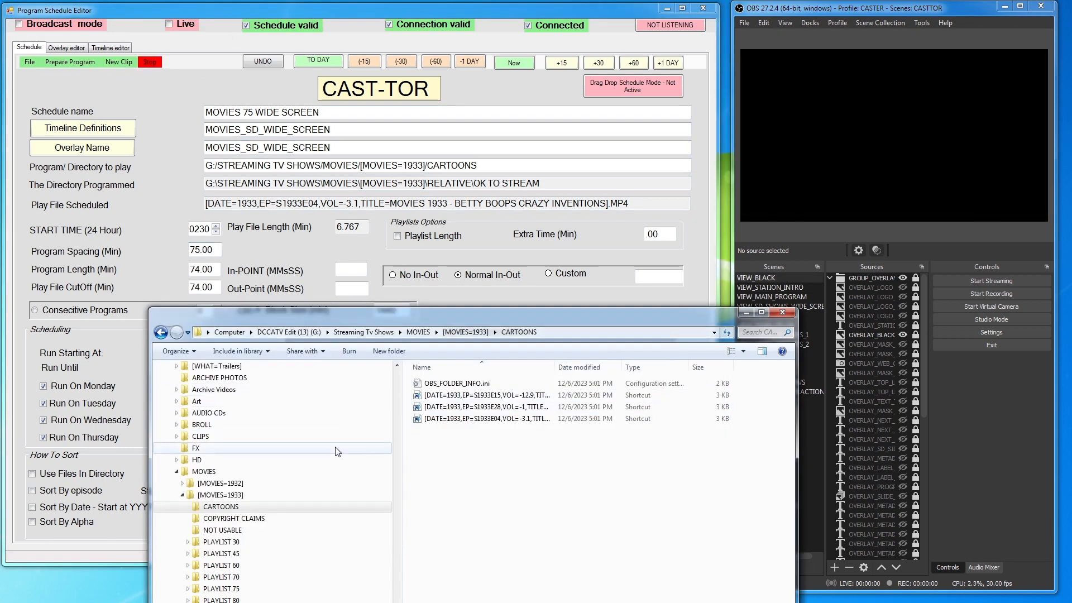
left_click_drag(464, 313, 511, 86)
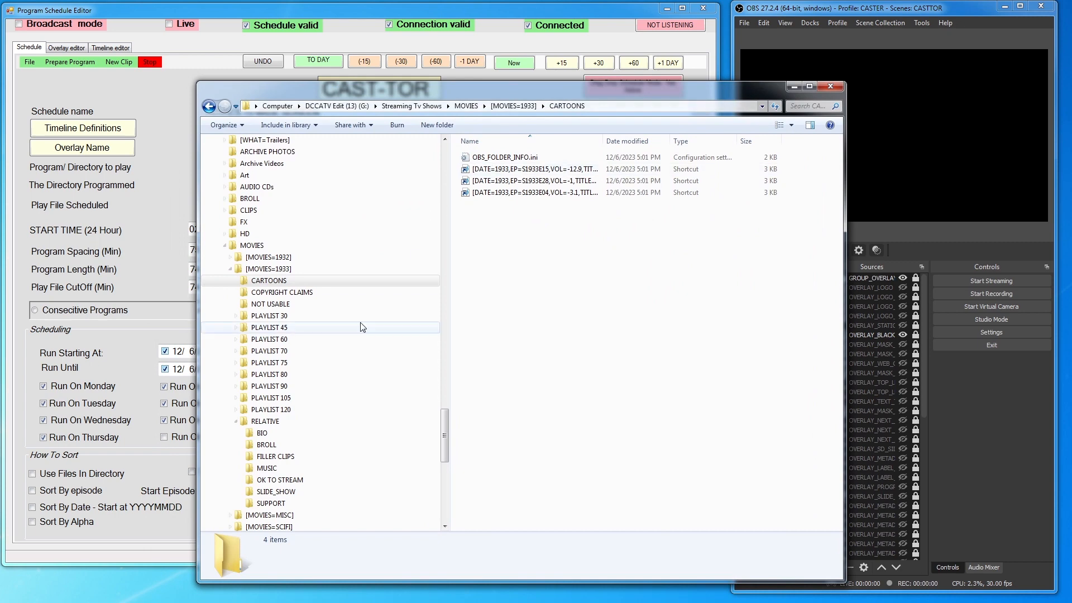
left_click(290, 480)
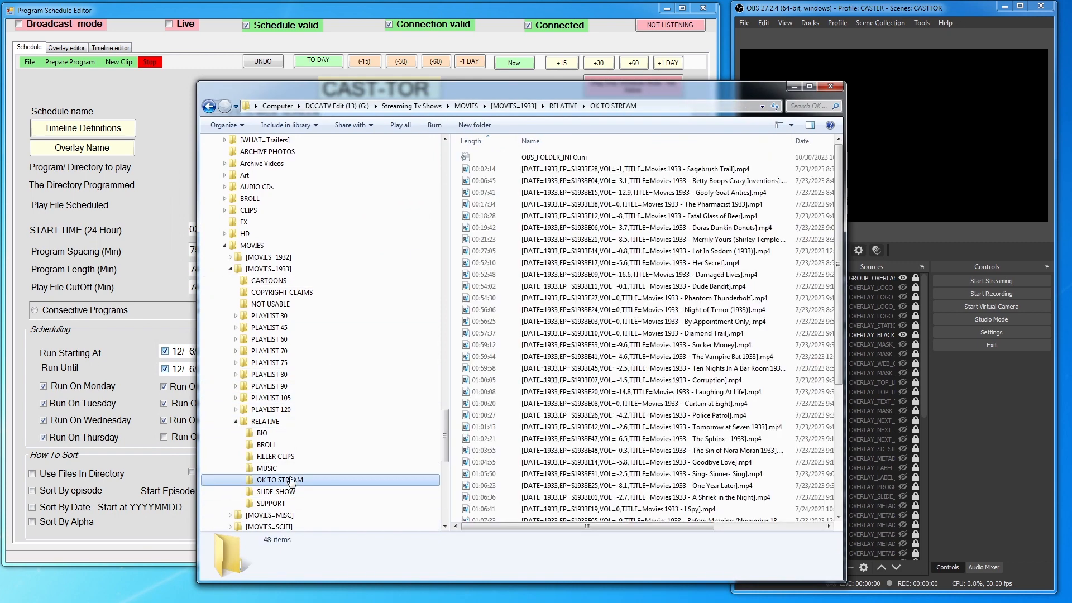
left_click_drag(252, 484, 296, 472)
Set the program directory to play to [MOVIES=1933]\RELATIVE\OK TO STREAM and pick a new clip from it.
left_click_drag(433, 94, 735, 98)
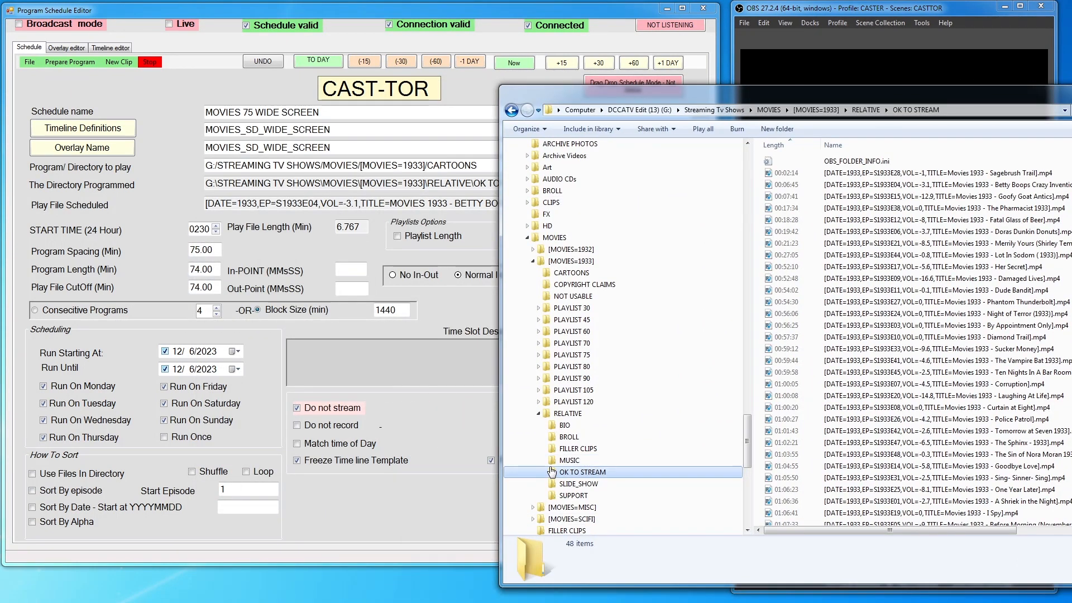
left_click_drag(552, 474, 376, 334)
left_click_drag(315, 167, 316, 168)
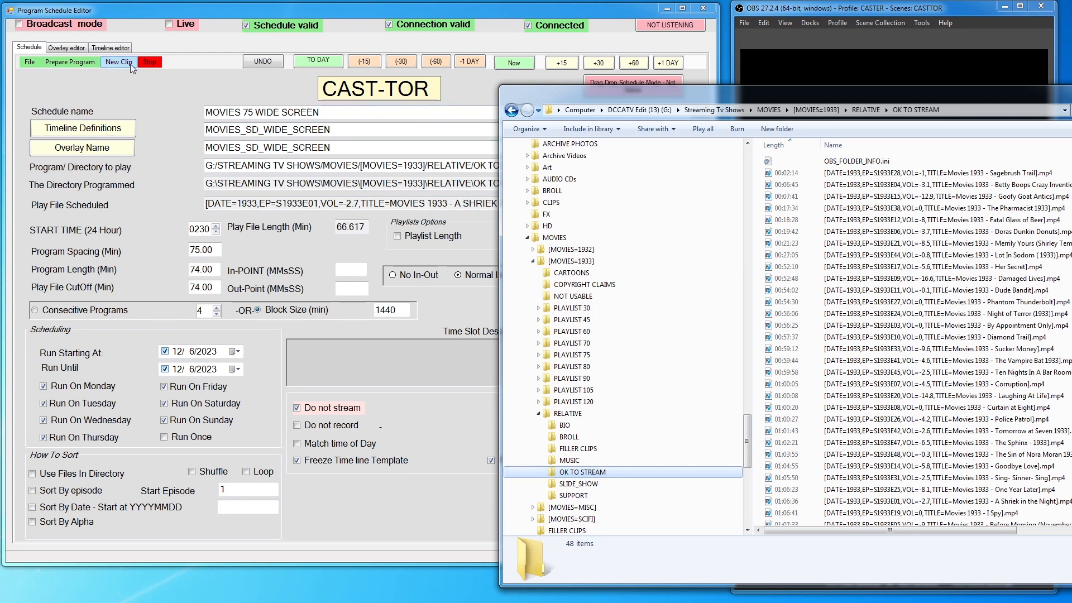
left_click(113, 61)
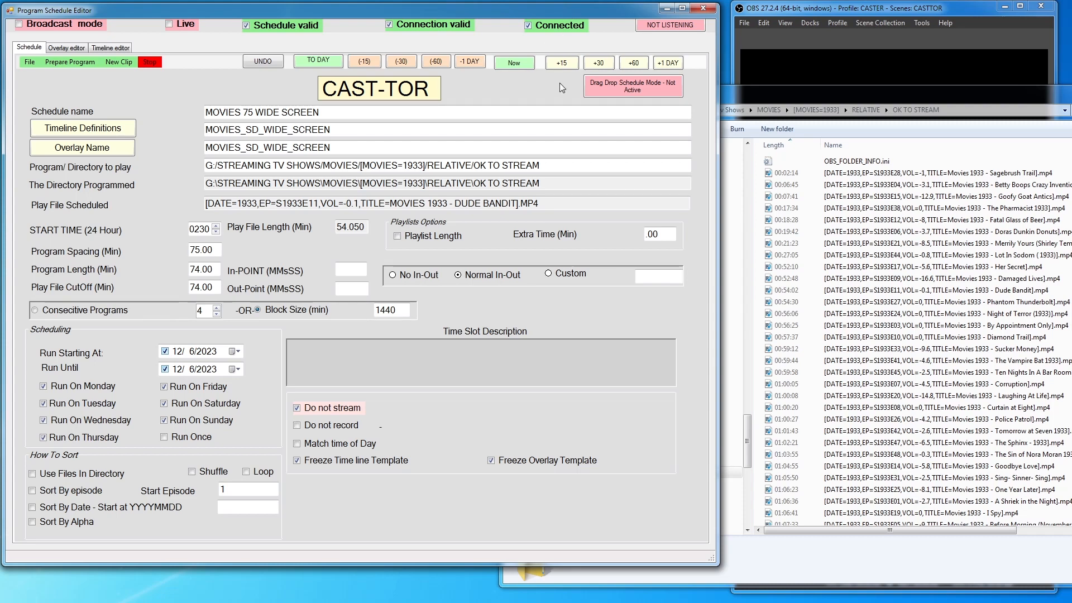
Clear the Explorer window off the screen and place the Run Control window over OBS beside the schedule editor.
mouse_move(623, 11)
left_mouse_down()
mouse_move(605, 3)
mouse_move(636, 9)
left_mouse_up()
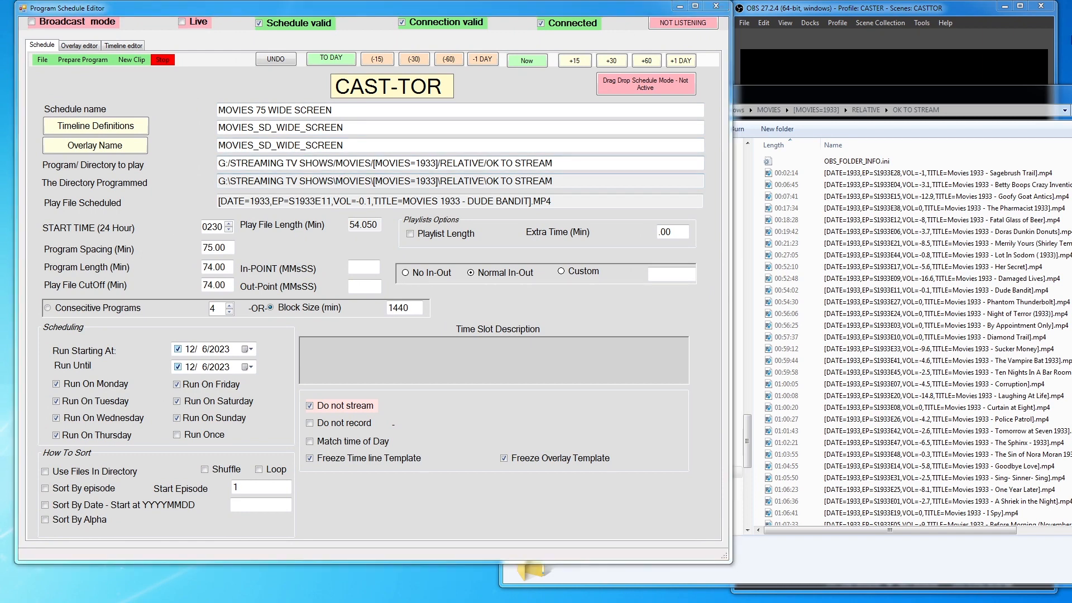
left_click_drag(975, 99, 0, 360)
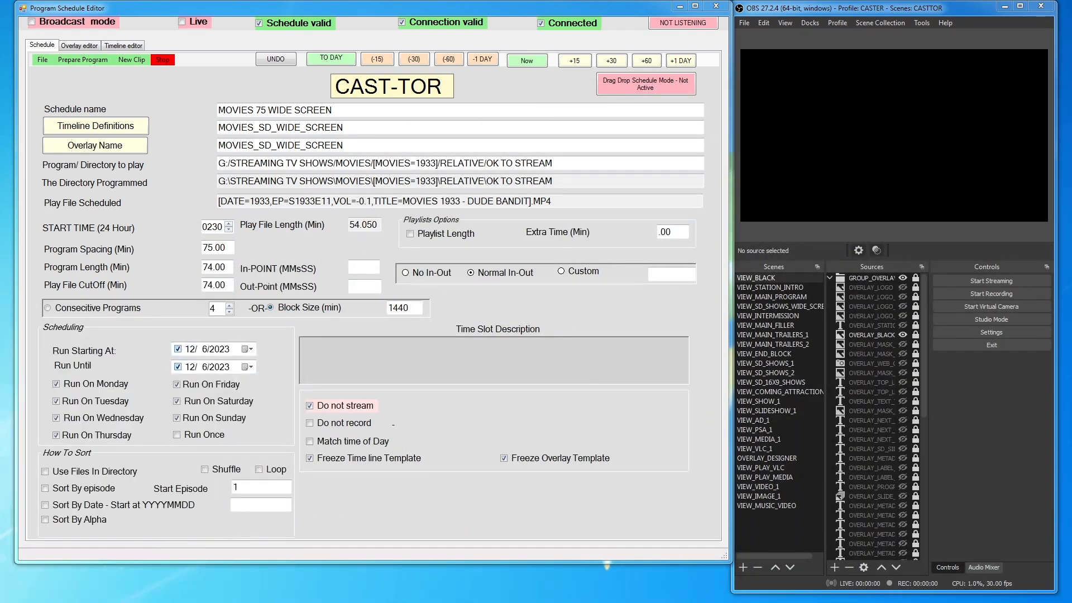
left_click_drag(0, 268, 836, 85)
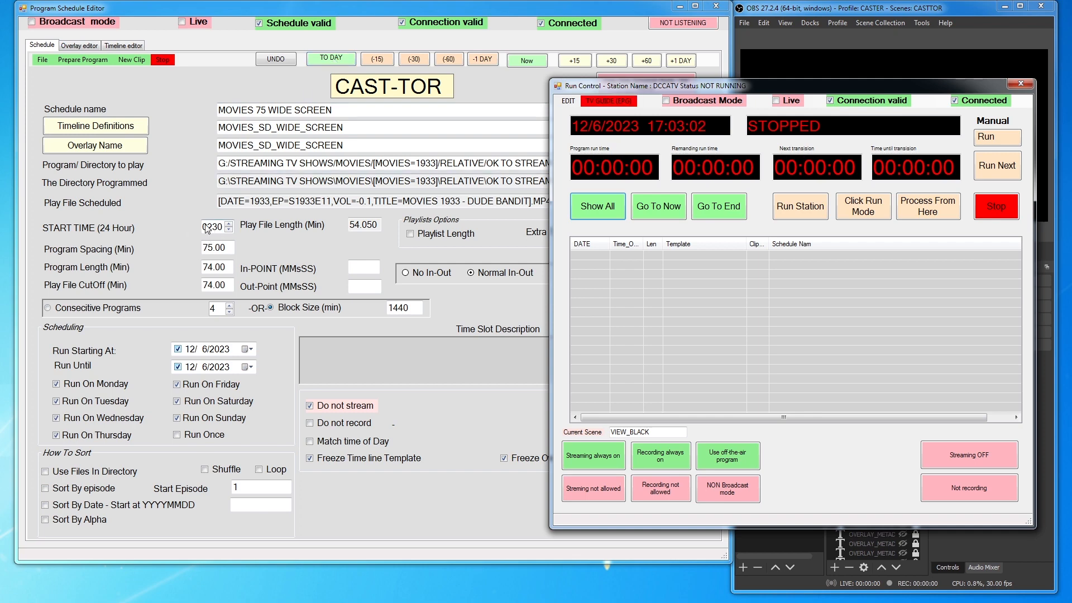
Add the shuffled 1933 movies to the schedule, starting today at 0000 and running until 12/13/2023.
left_click(335, 58)
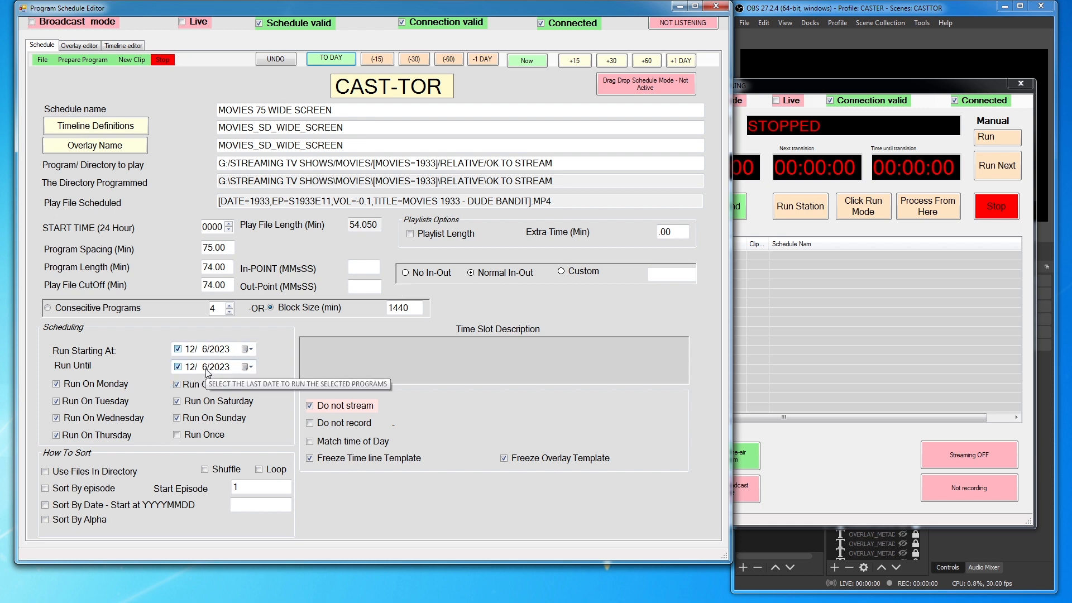
left_click(249, 366)
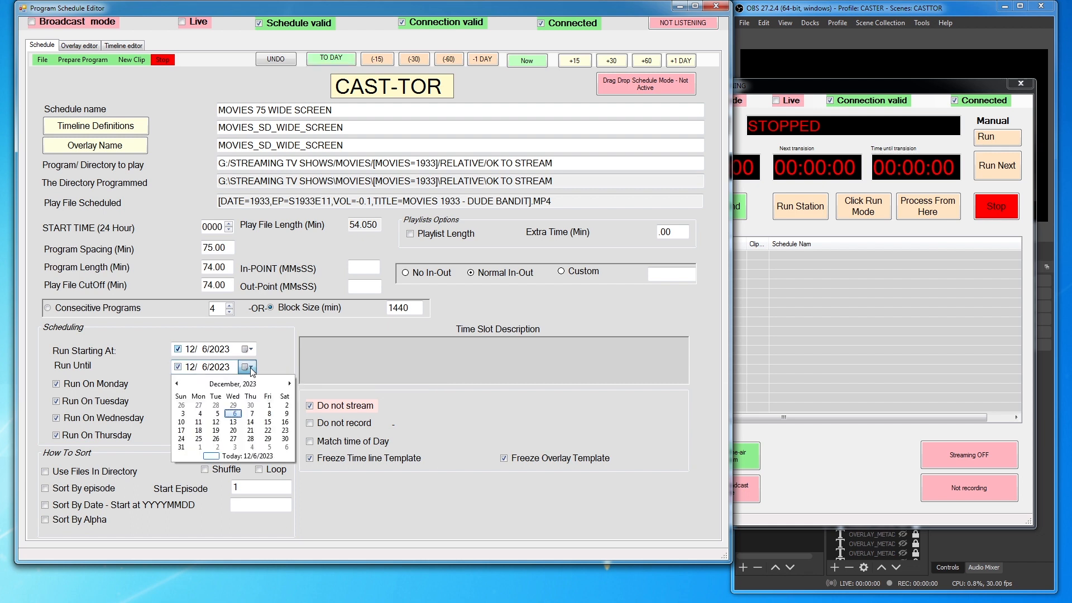
left_click(233, 422)
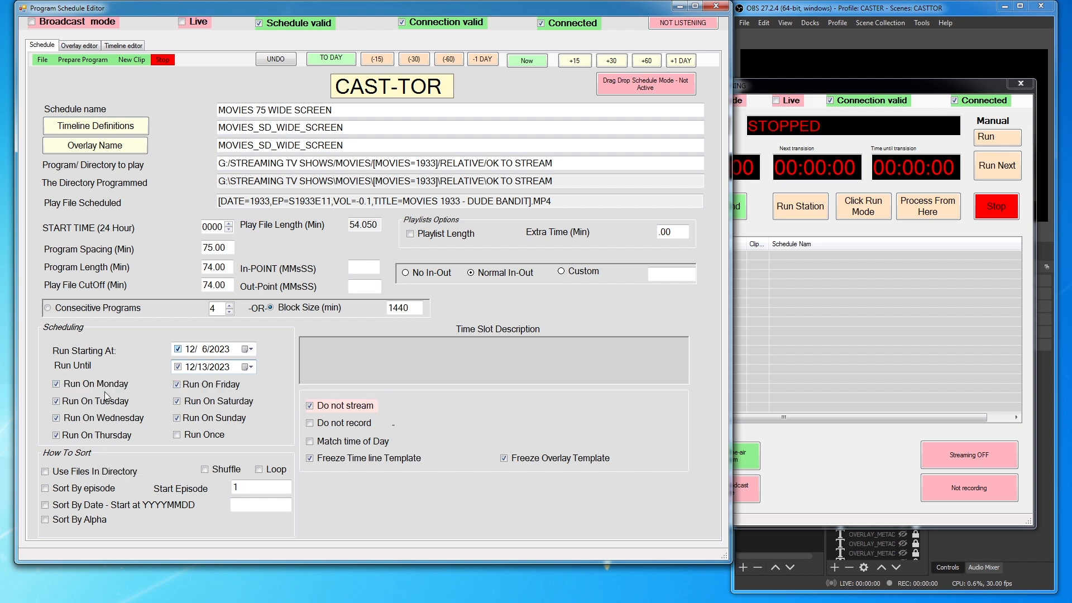
left_click(205, 470)
left_click(89, 60)
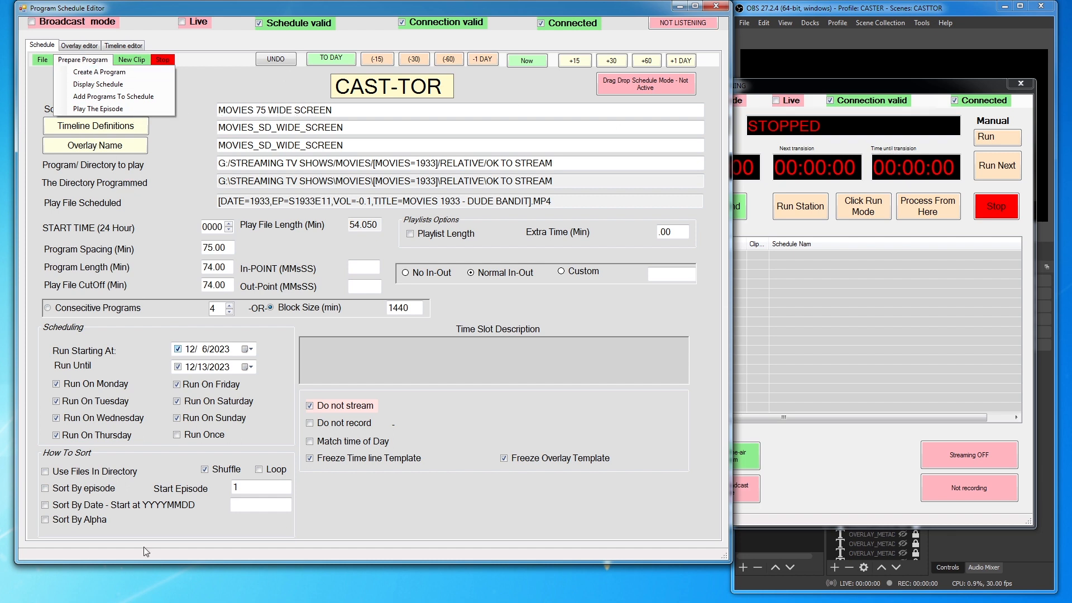
left_click(105, 97)
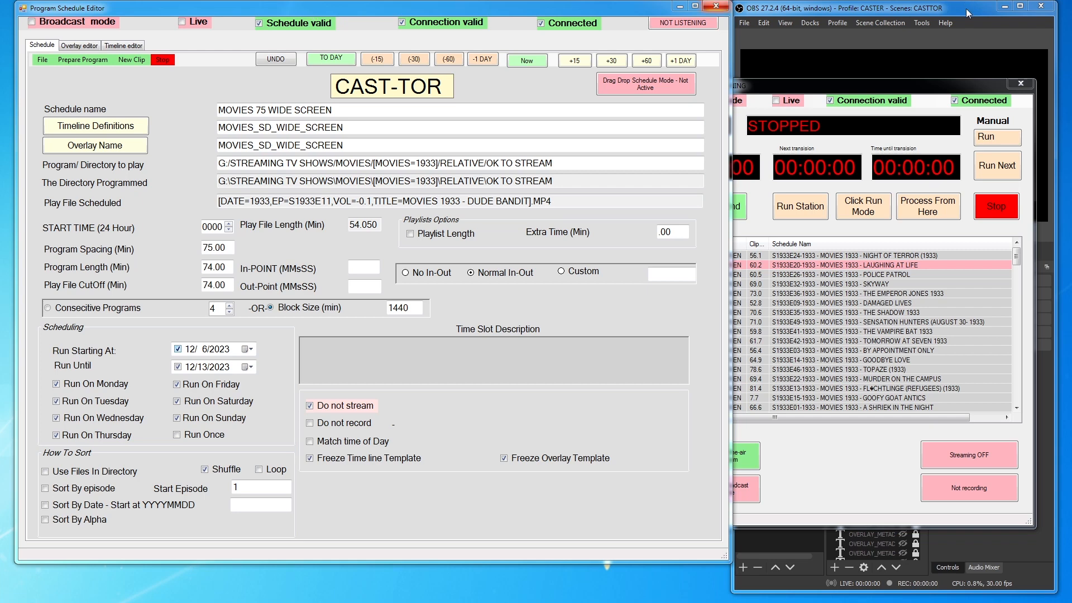
Show all scheduled programs in Run Control and move its window clear of the OBS preview.
left_click(804, 91)
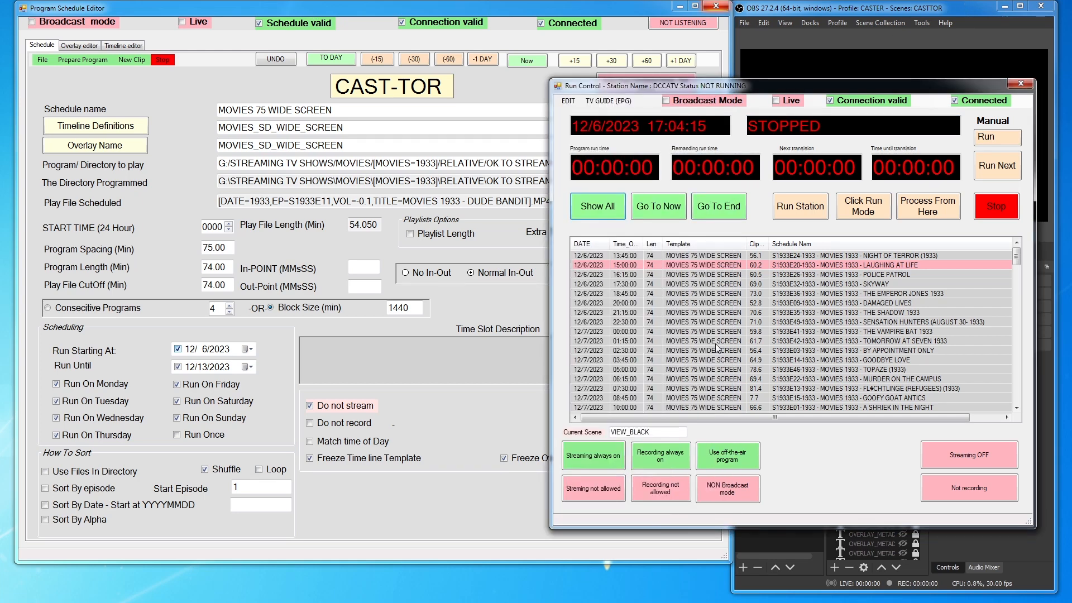
left_click(596, 212)
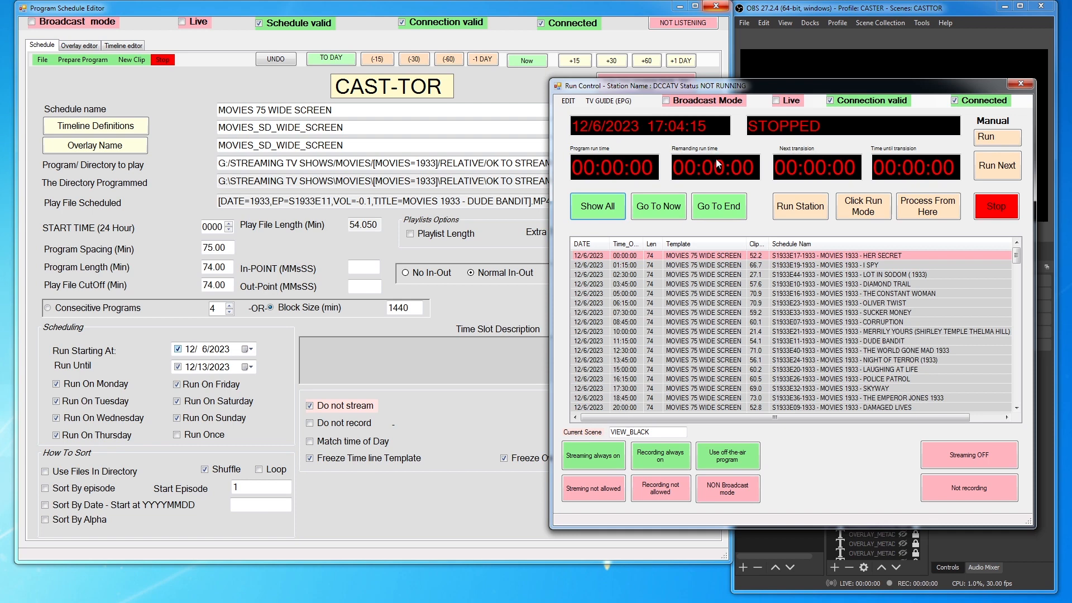
left_click_drag(890, 89, 484, 41)
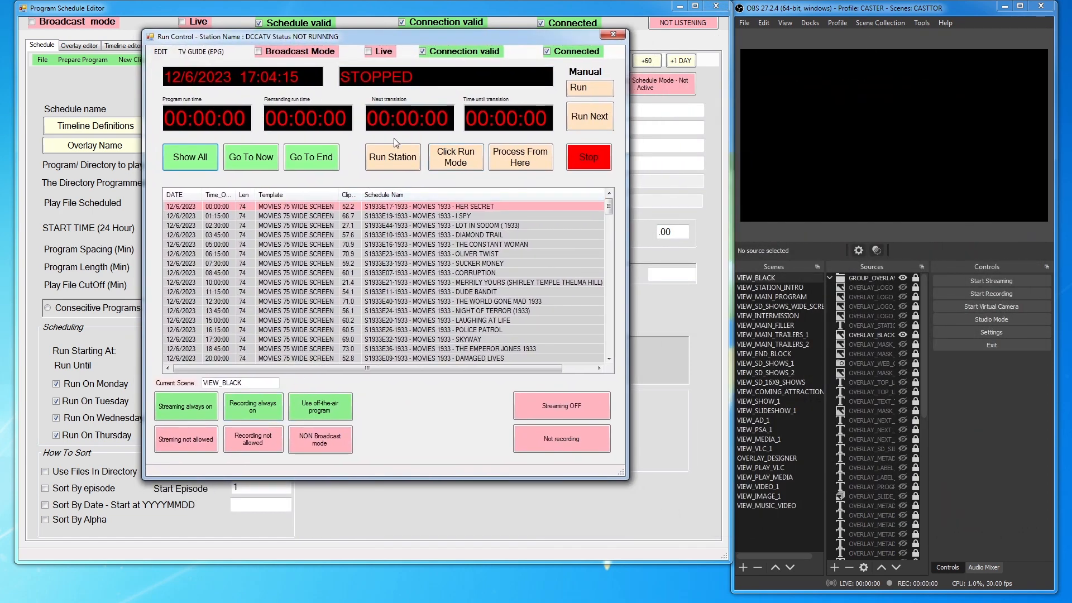
Run the schedule from the 06:15:00 Oliver Twist entry, advance to the next program, and stop playback.
left_click(472, 264)
double_click(486, 255)
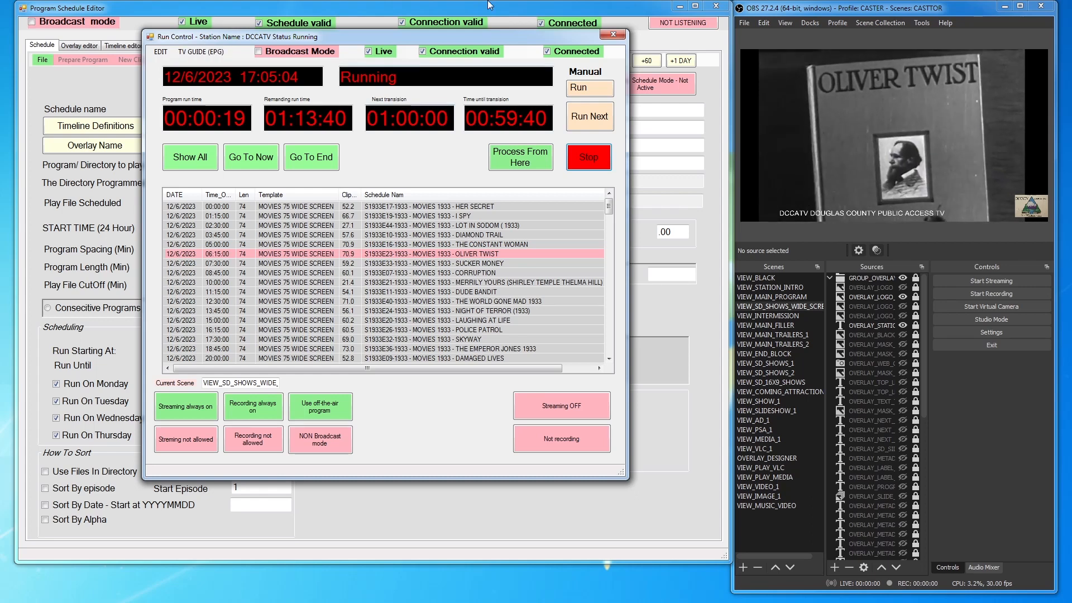
left_click(591, 118)
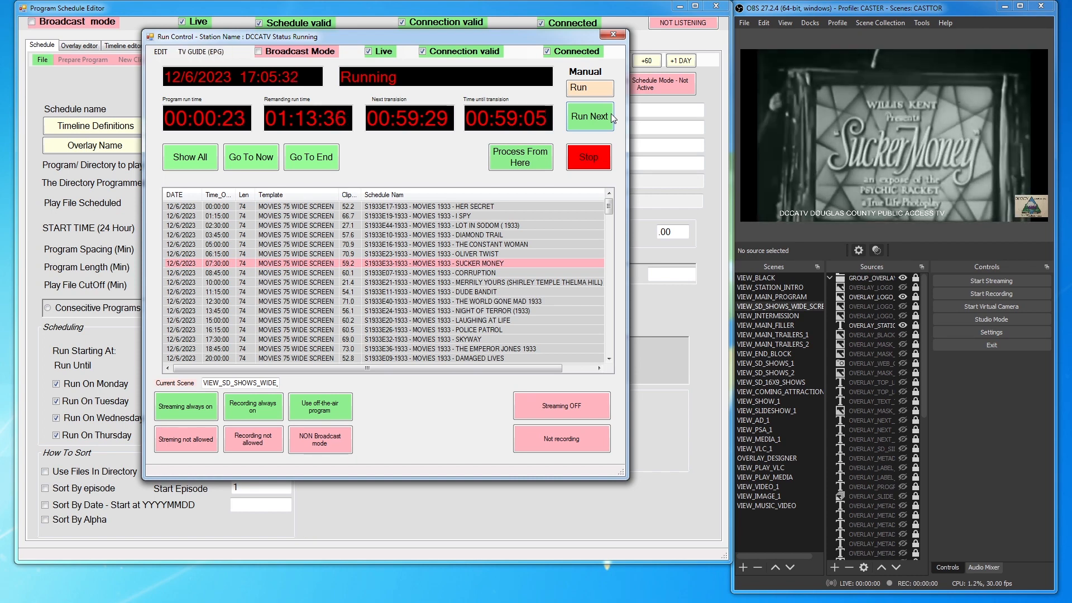
left_click(593, 158)
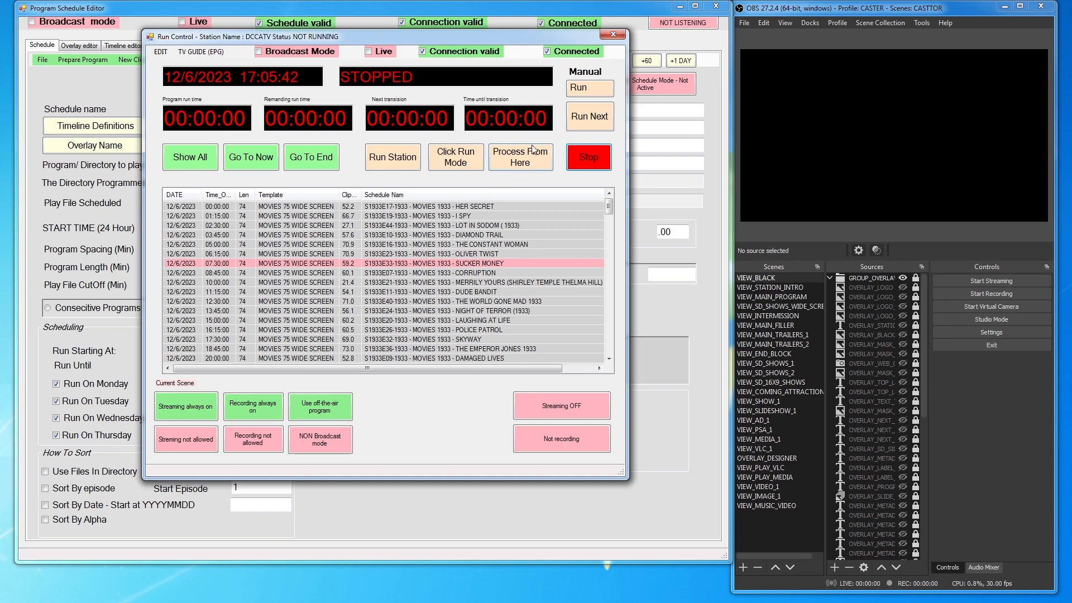
Run the station according to the current time of day and stop it.
left_click(398, 158)
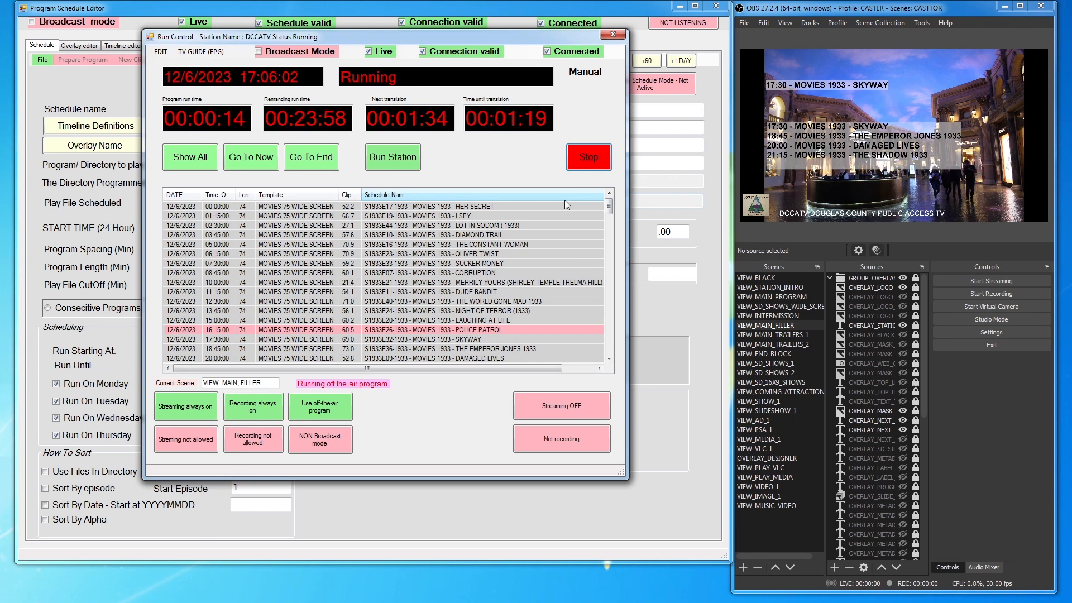
left_click(597, 157)
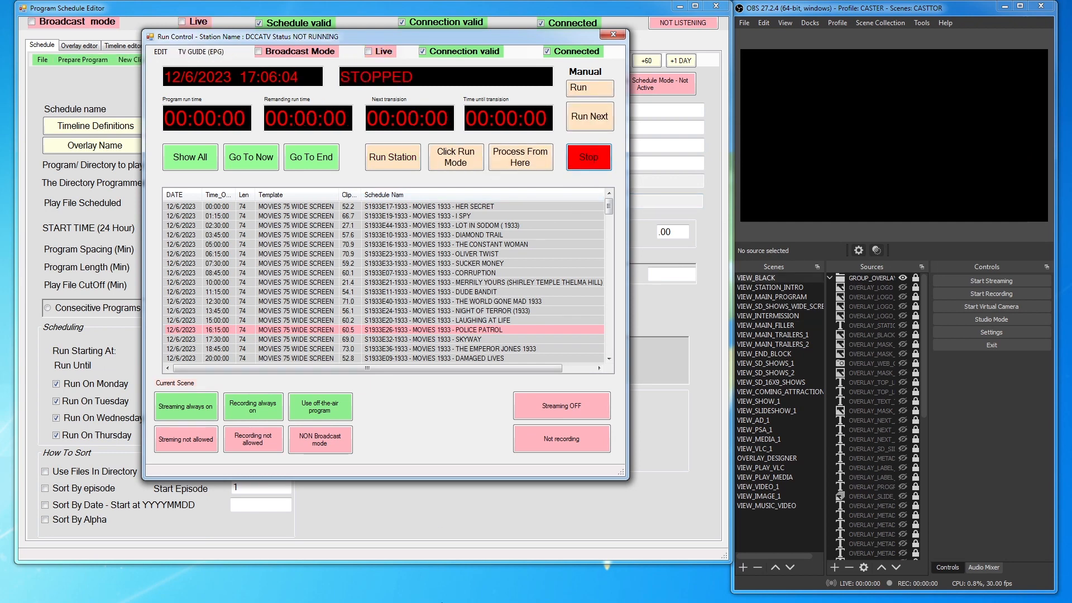
Move Run Control beside the schedule settings and examine the clip lengths of the Her Secret and Merrily Yours entries.
left_click_drag(431, 35, 724, 115)
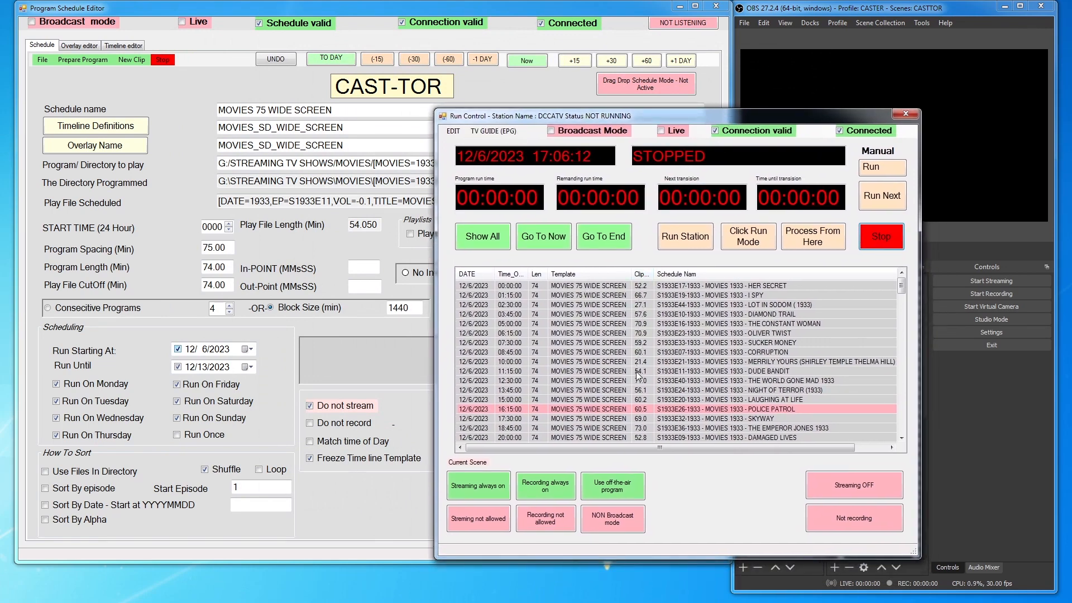
left_click(641, 285)
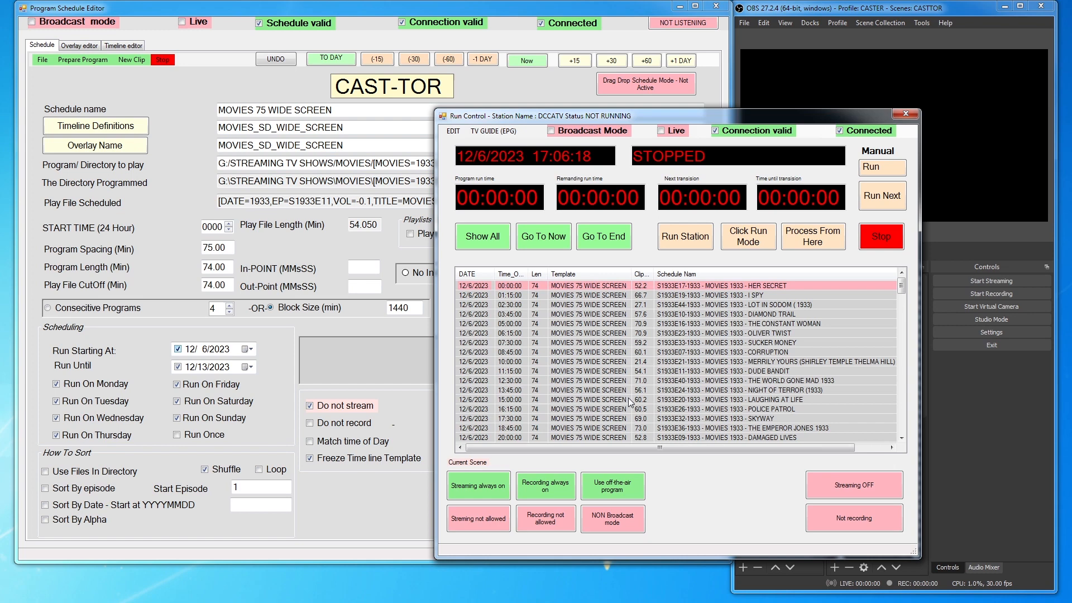
left_click(642, 361)
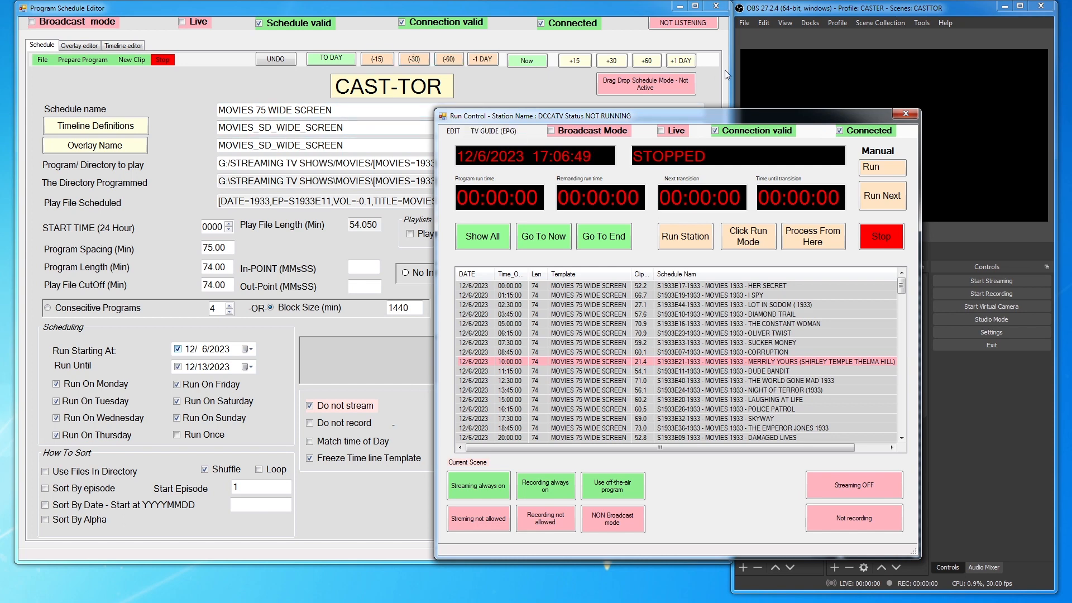
Undo the added schedule and add the movies again with Playlist Length enabled, running until 12/8/2023.
left_click_drag(691, 115, 688, 147)
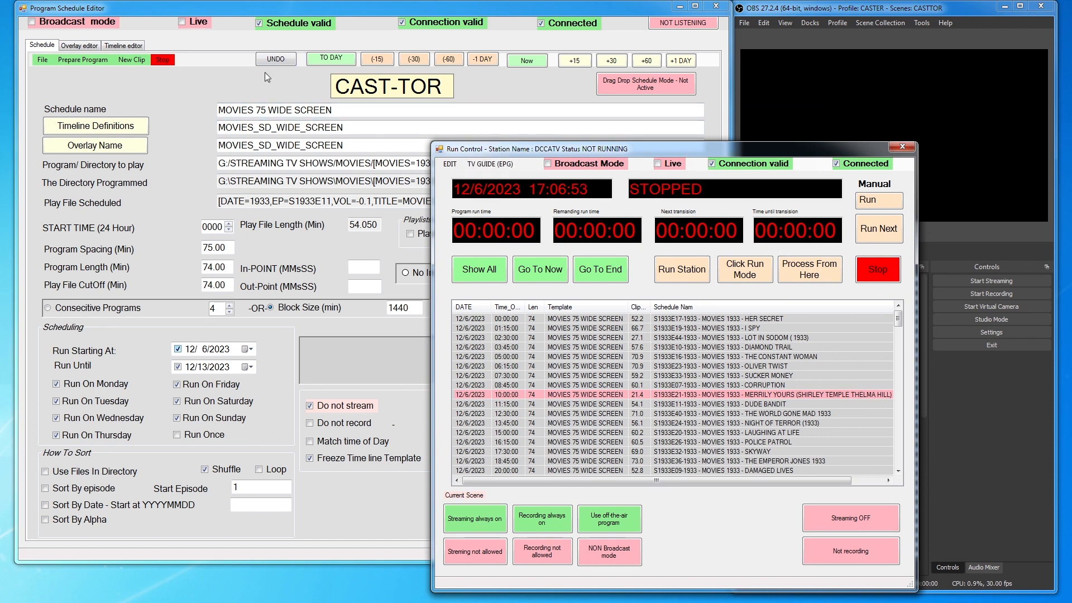
left_click(278, 58)
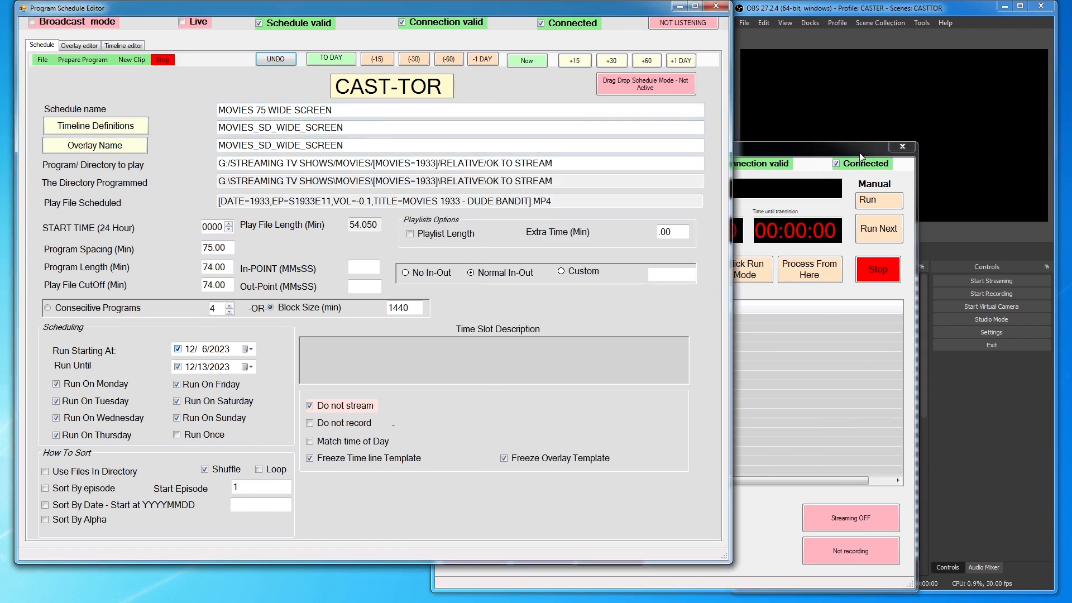
left_click(423, 234)
left_click(248, 368)
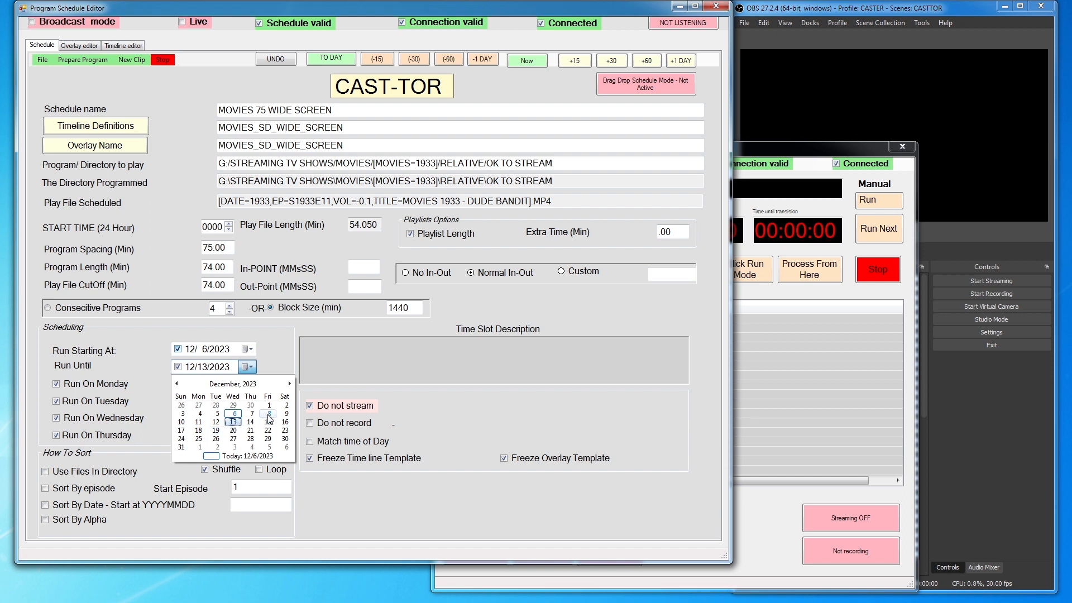
left_click(269, 415)
left_click(91, 61)
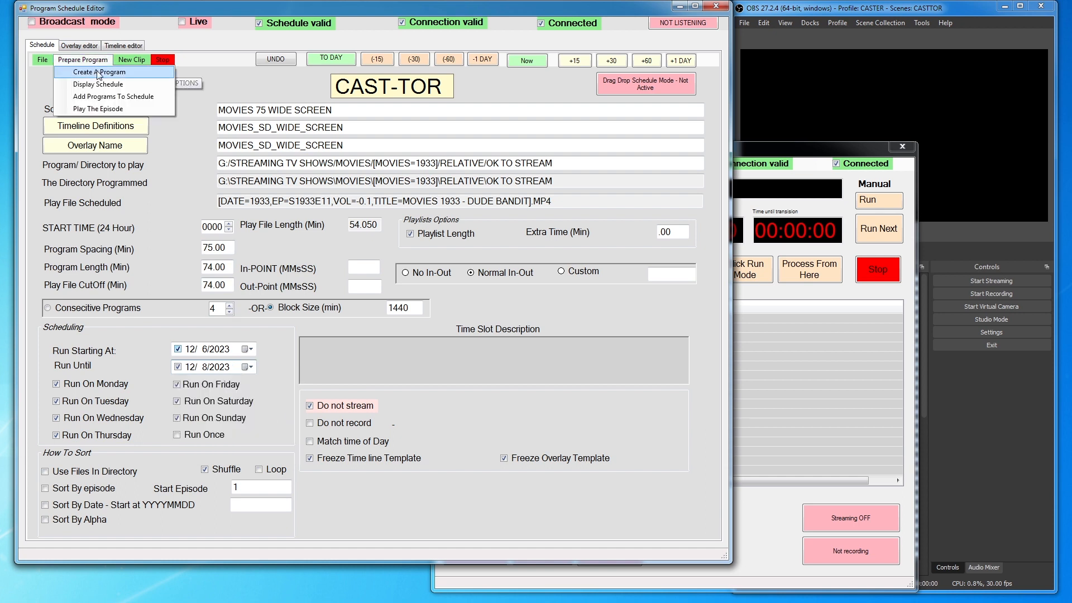
left_click(115, 97)
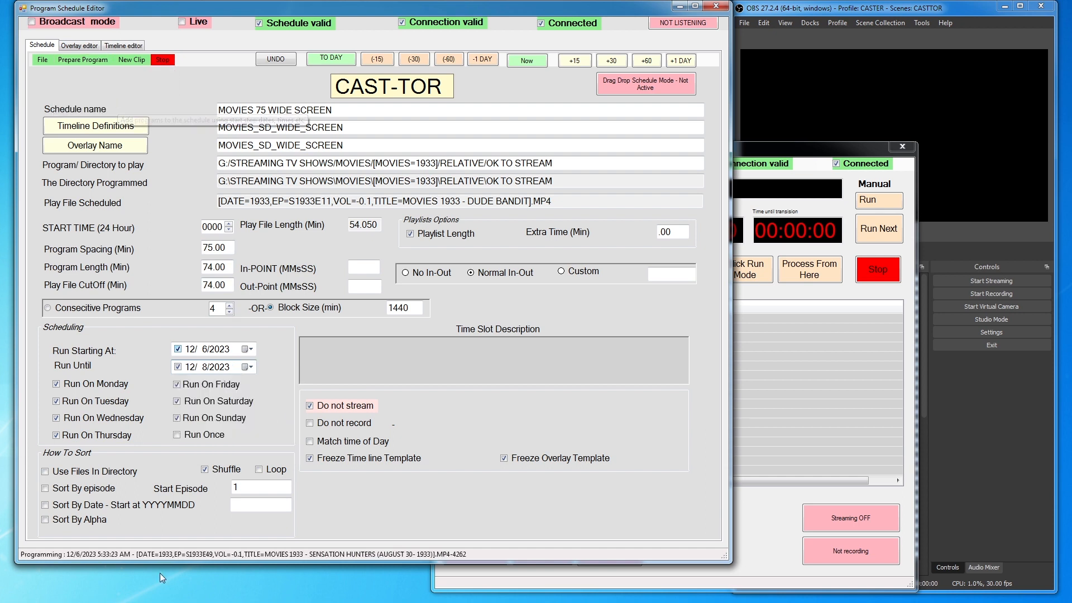
Bring Run Control forward and show all programs of the playlist-length schedule.
left_click(785, 145)
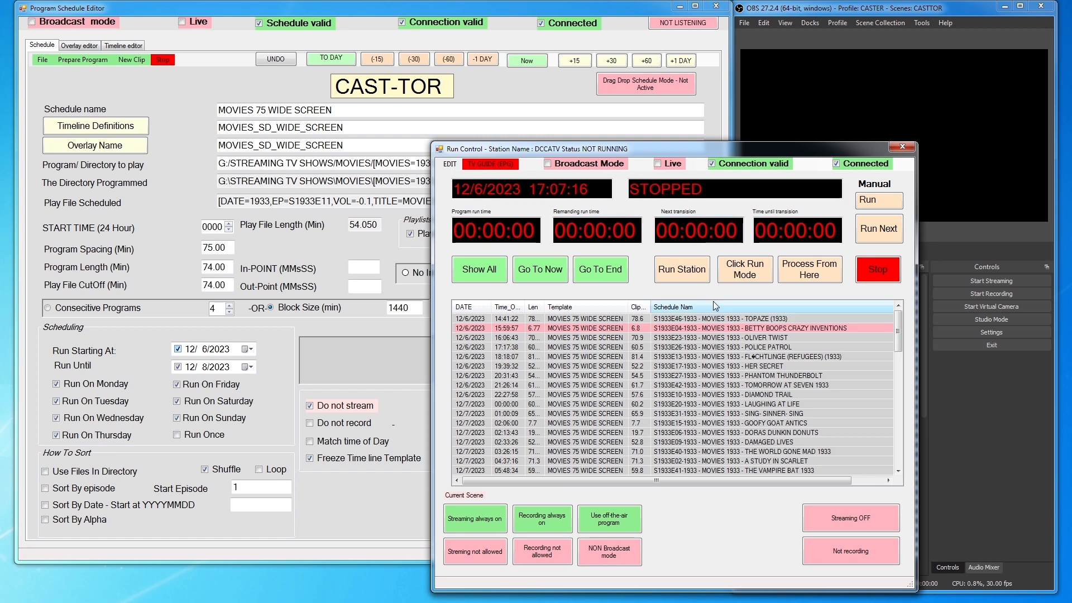
left_click(491, 271)
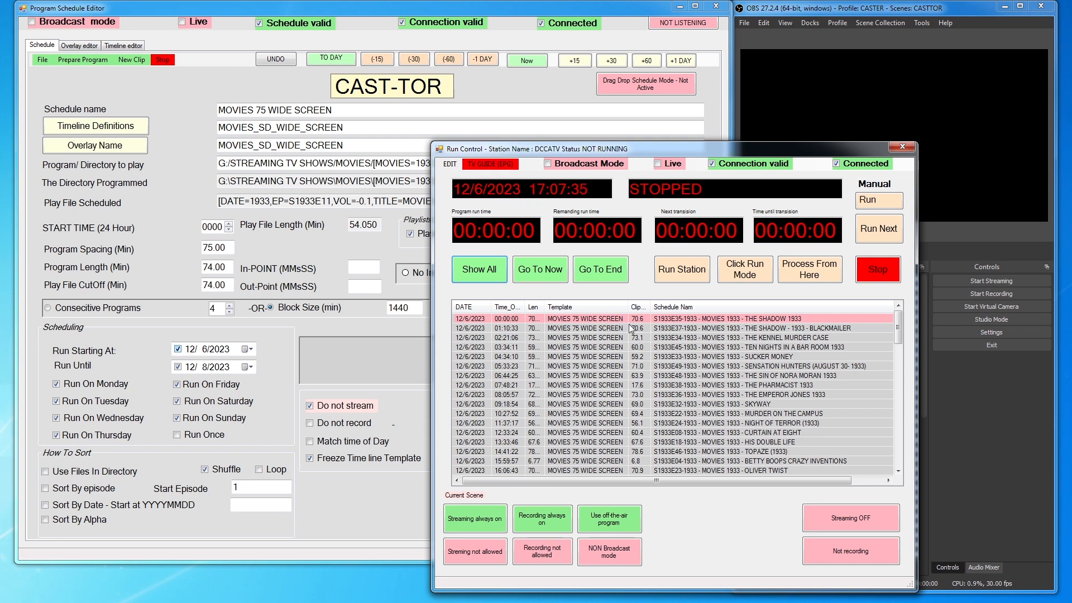
Process the schedule from the Betty Boops Crazy Inventions entry, advance to the next program, and stop playback.
left_click(634, 461)
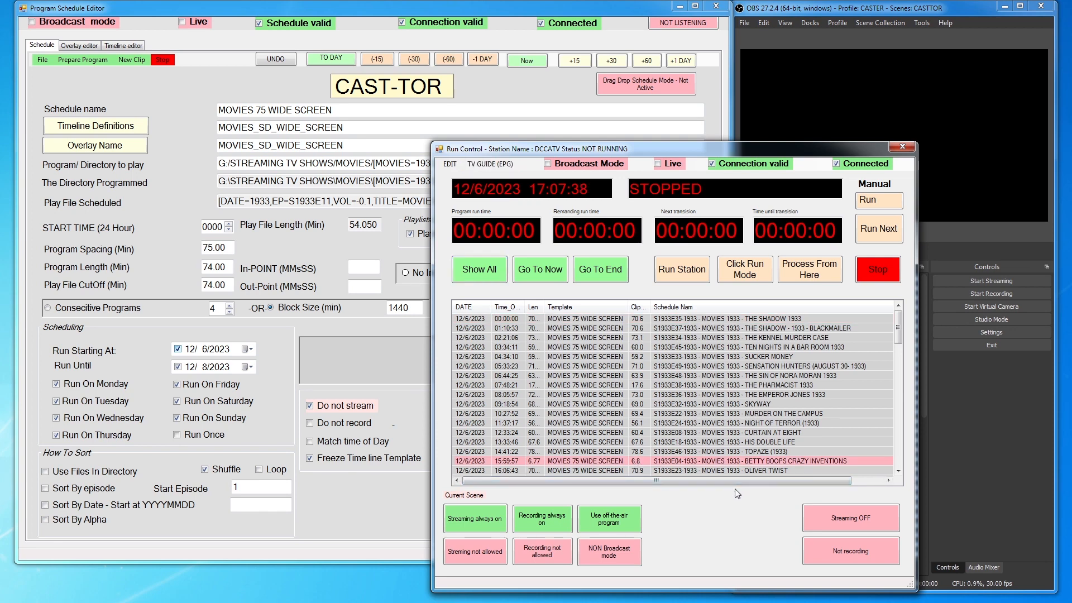
left_click(810, 275)
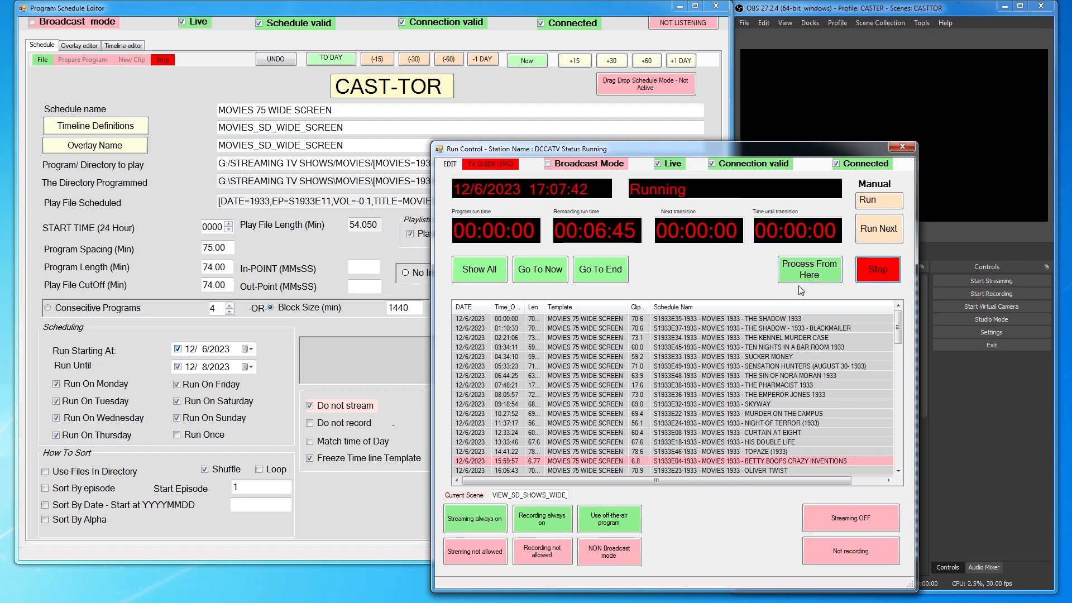
left_click_drag(839, 147, 632, 92)
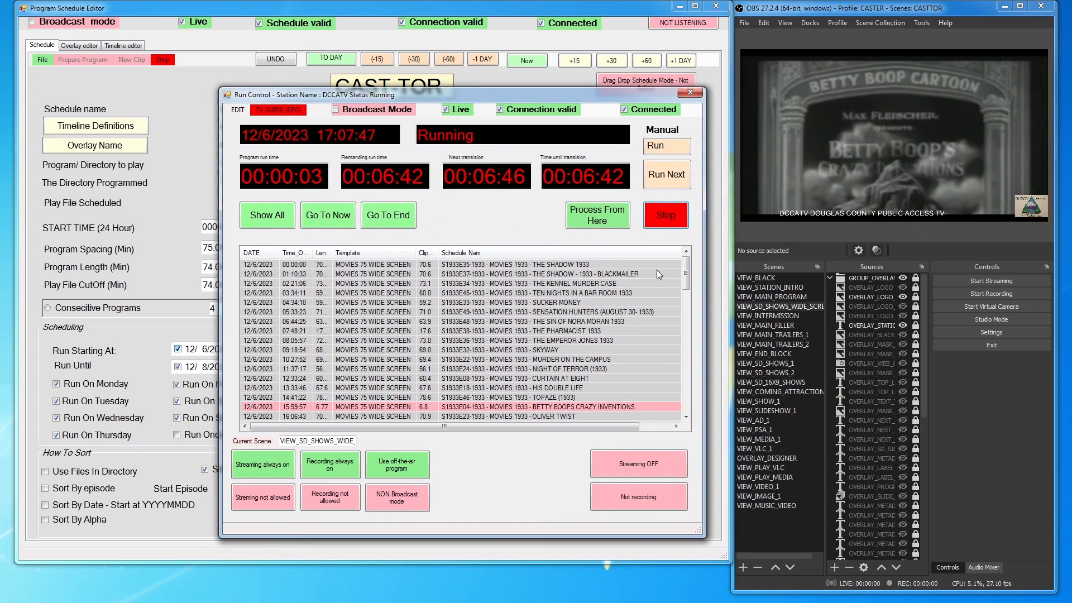
left_click(664, 176)
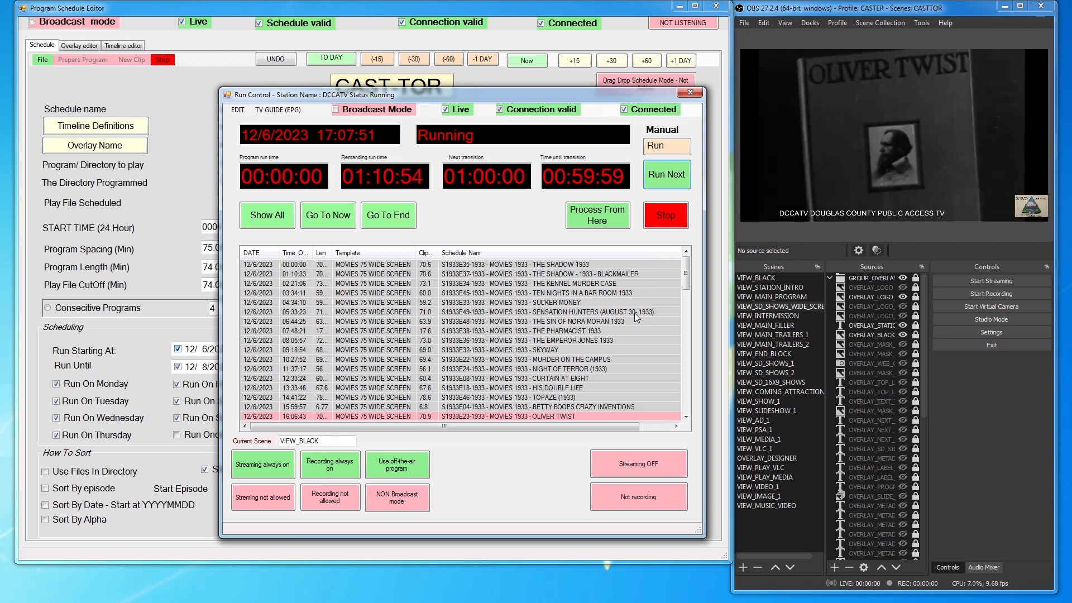
left_click(664, 215)
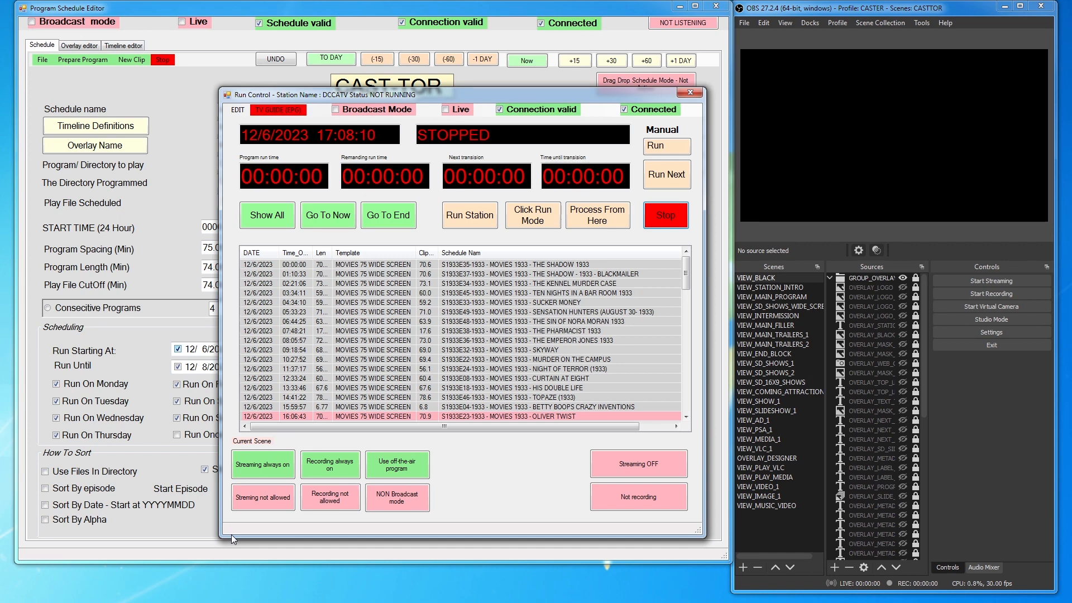
Undo the playlist-length schedule and check the program list in Run Control.
left_click_drag(594, 96, 481, 213)
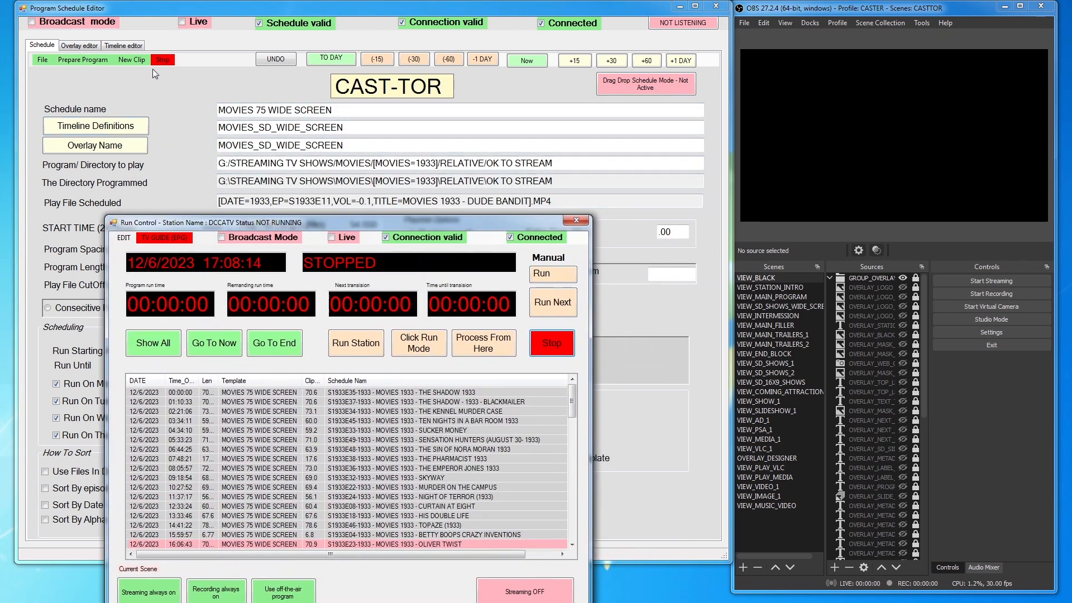
left_click(203, 69)
left_click(274, 58)
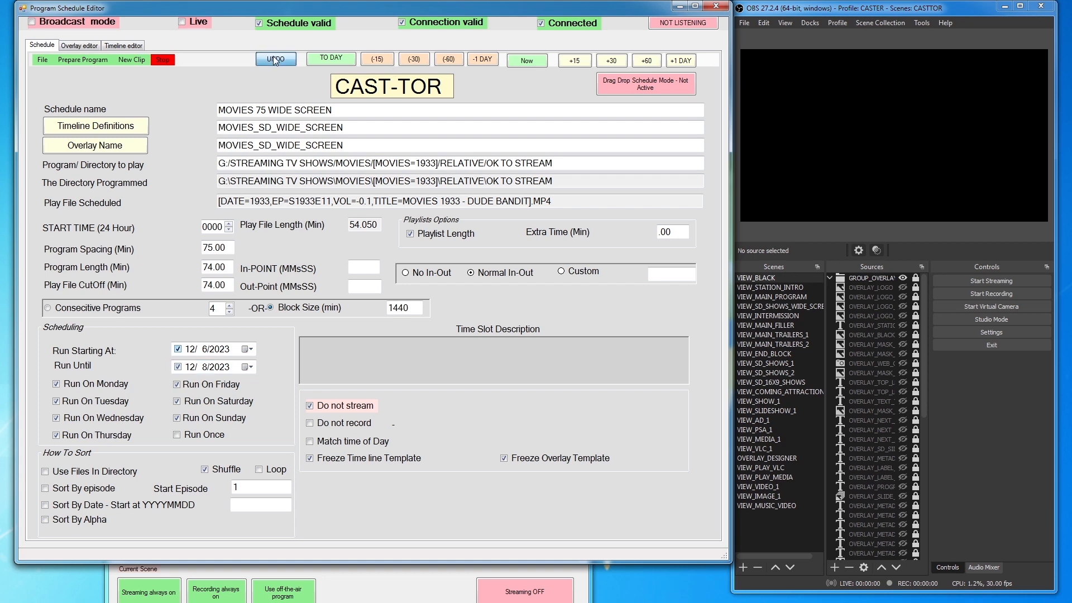
left_click(441, 585)
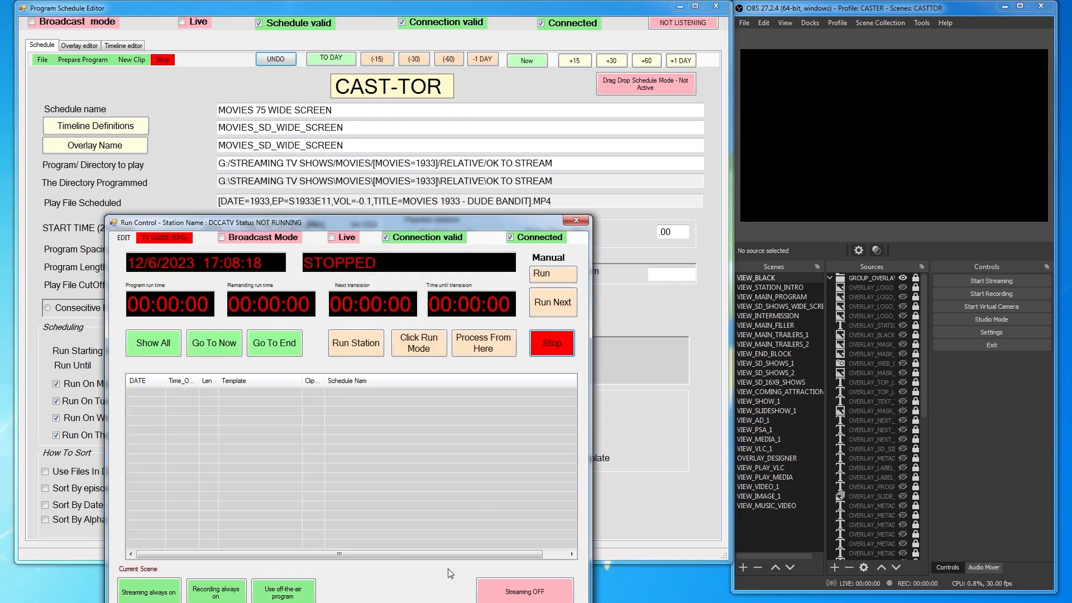
Set the Run Until date to 1/5/2024 and add the 1933 movies to the schedule using Playlist Length.
left_click_drag(468, 224, 910, 175)
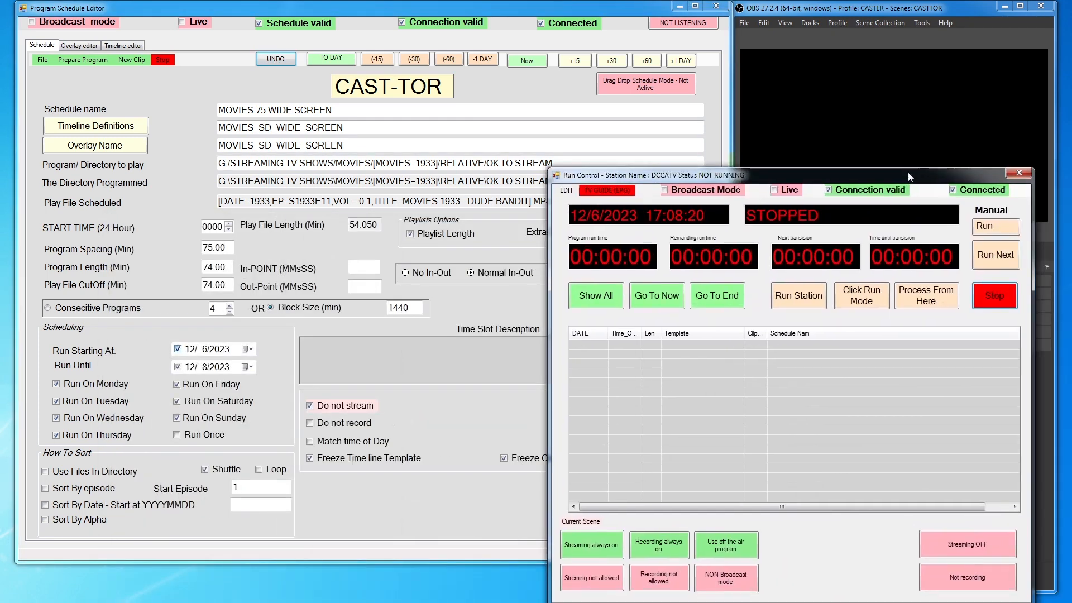
left_click(248, 367)
left_click(289, 384)
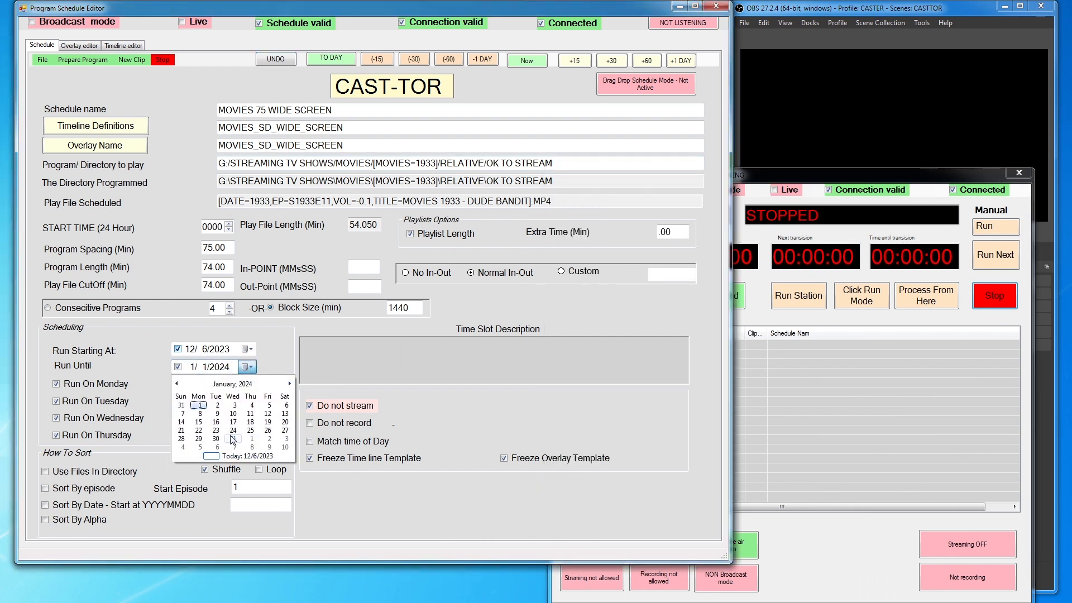
left_click(269, 405)
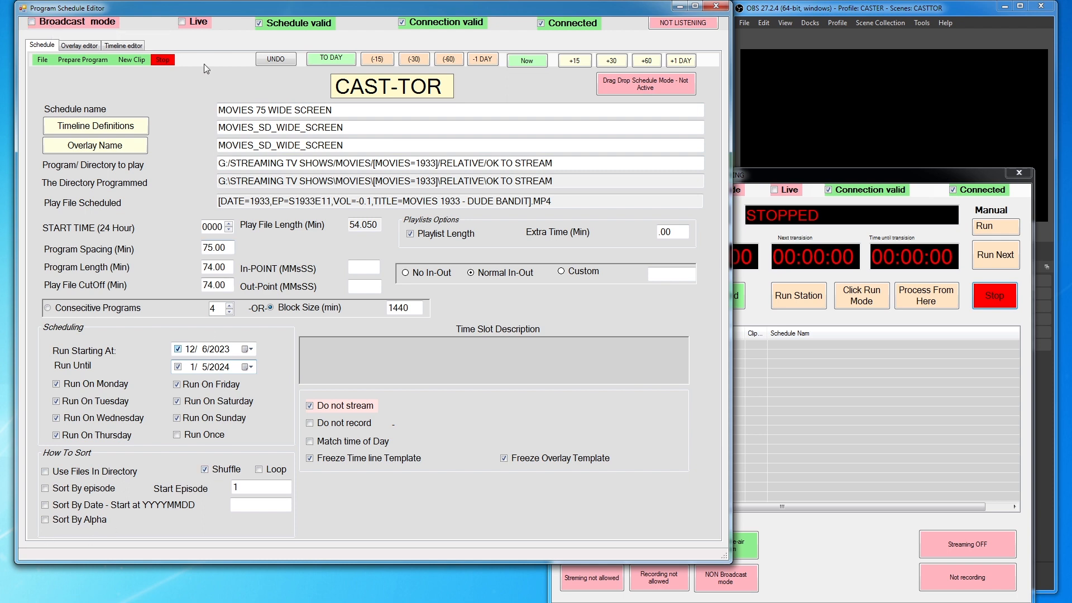
left_click(86, 61)
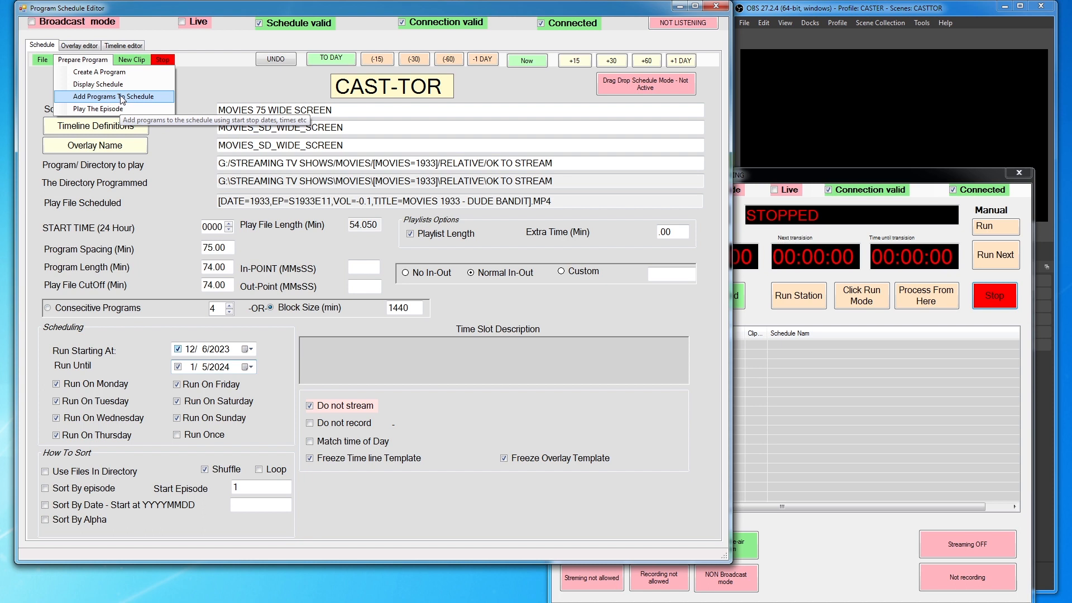
left_click(121, 96)
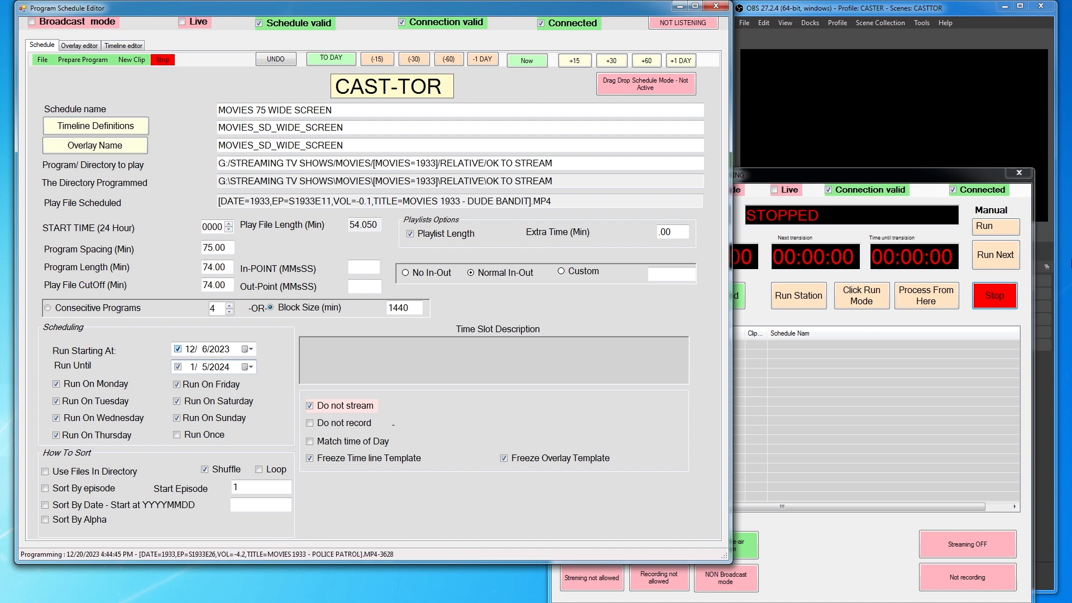
Bring Run Control forward, show all programs of the extended schedule, and look through the list.
left_click_drag(837, 179, 763, 62)
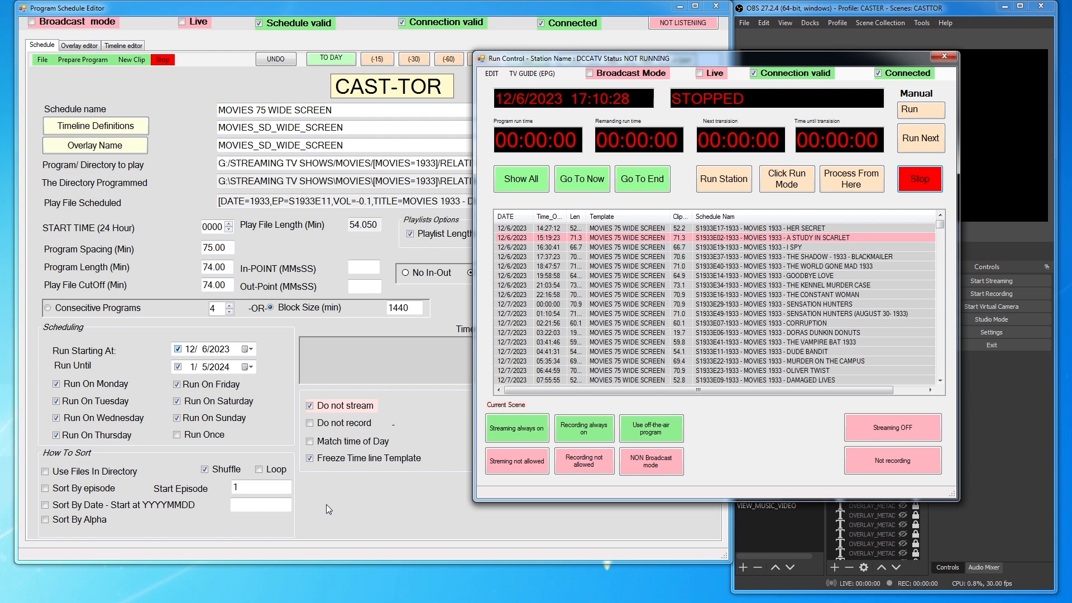
left_click(536, 192)
left_click_drag(558, 58, 393, 17)
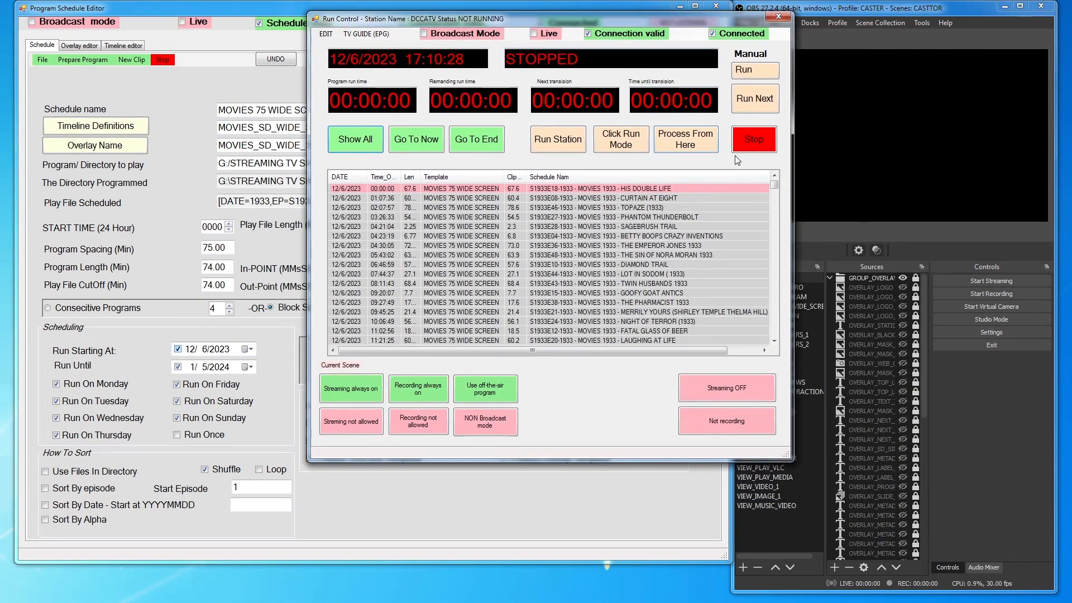
left_click_drag(774, 185, 772, 341)
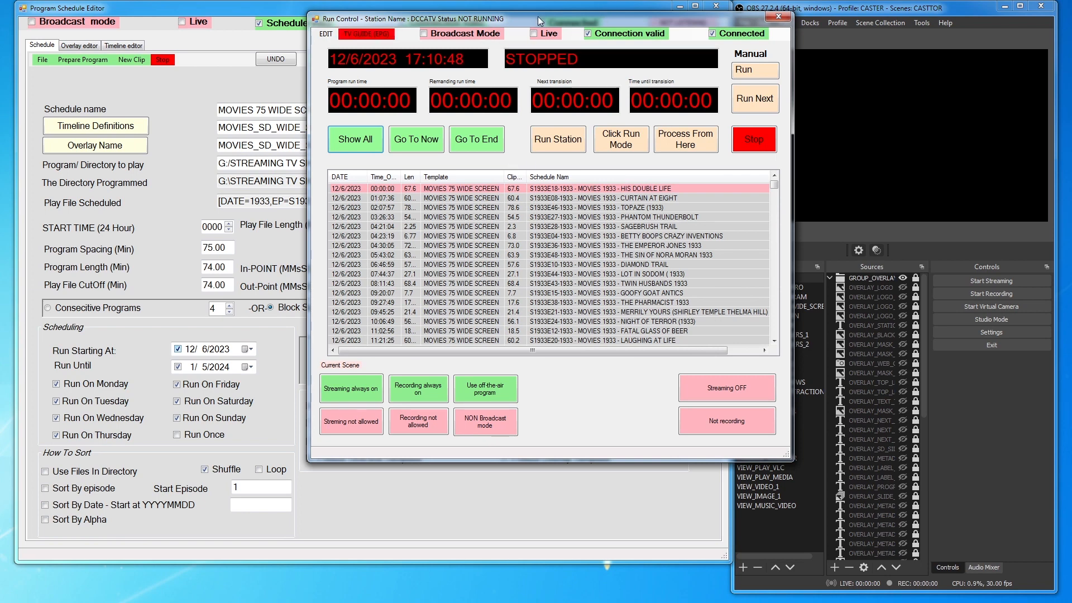
Update the TV guide's EPG list from Run Control.
left_click_drag(538, 20, 560, 31)
left_click(375, 48)
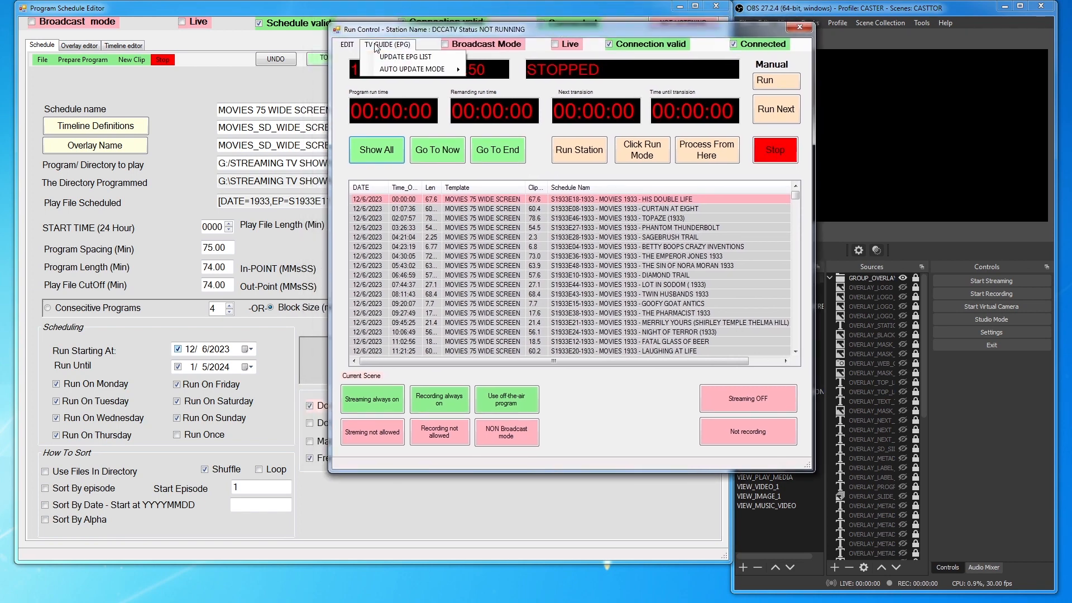
left_click(411, 57)
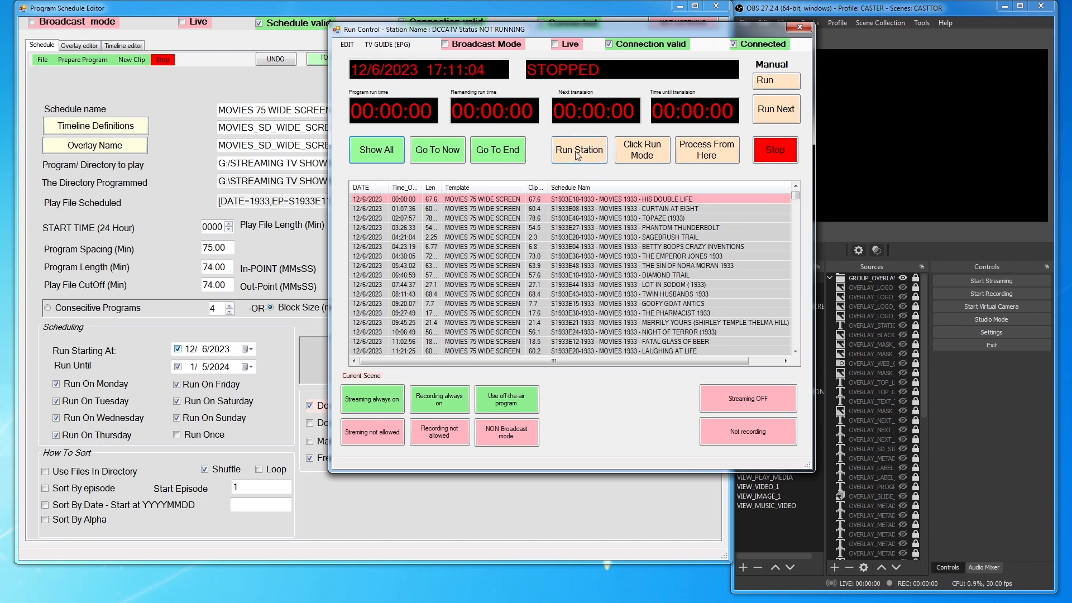
Clear Run Control and the Program Schedule Editor aside and bring up the Broadcast TV 30 Minute Organizer.
left_click_drag(668, 28, 476, 37)
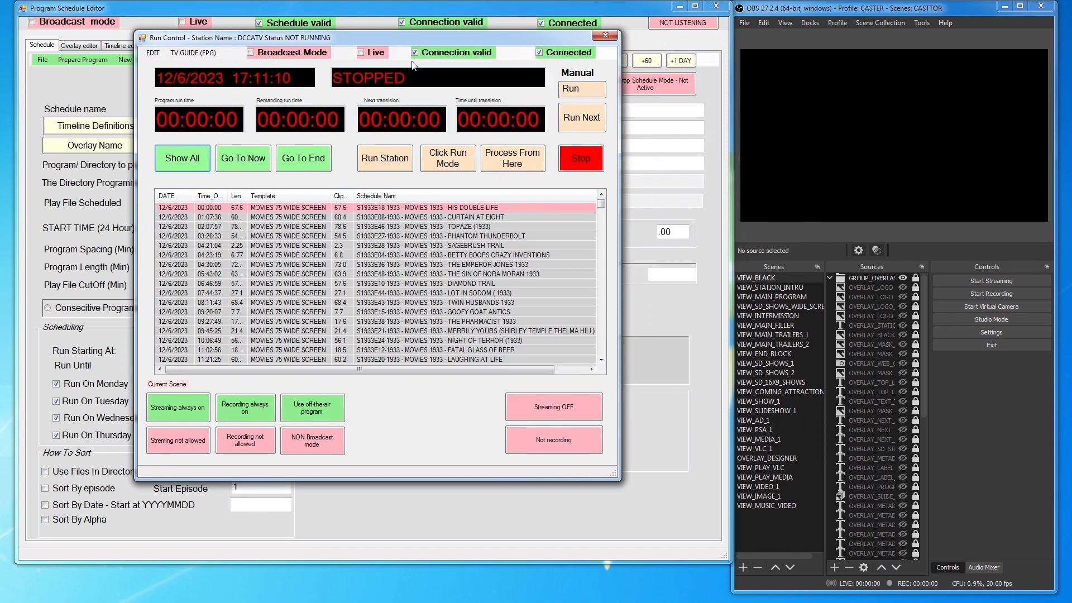
left_click_drag(422, 38, 492, 146)
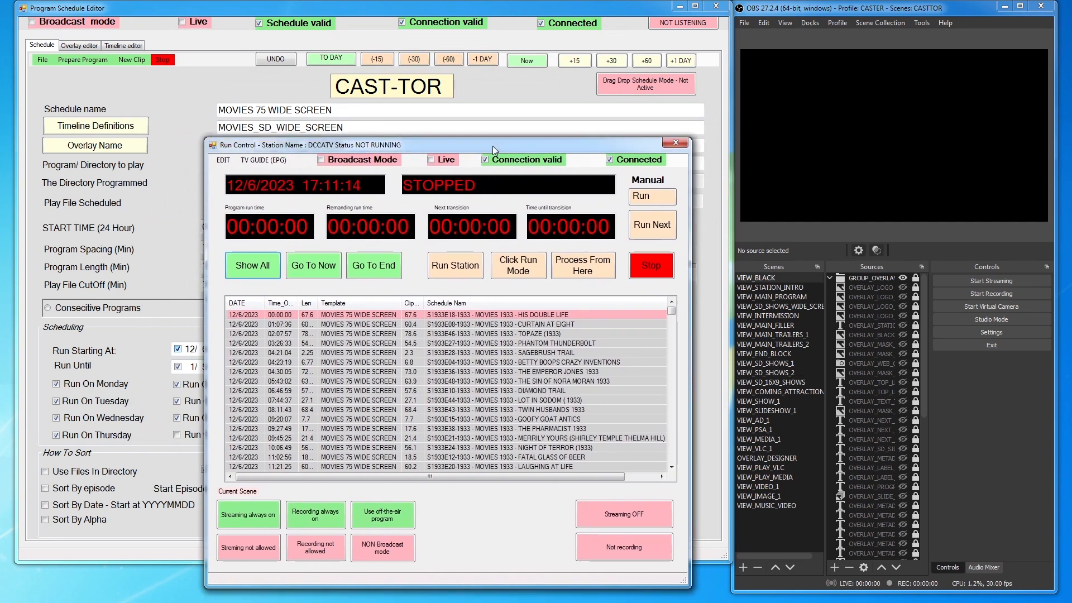
left_click_drag(492, 146, 358, 130)
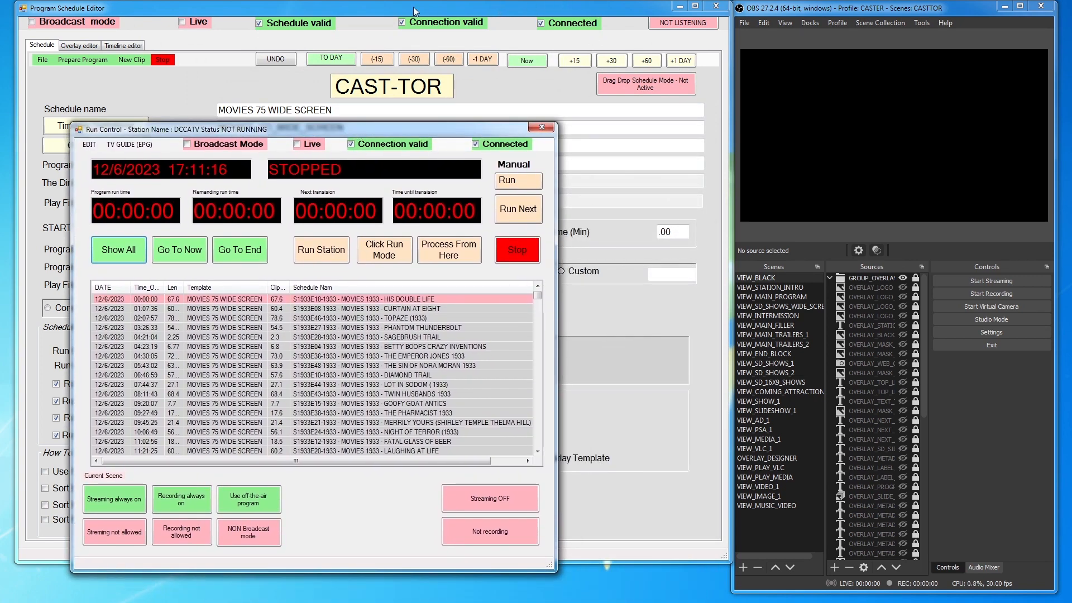
left_click_drag(351, 8, 483, 23)
left_click_drag(133, 131, 0, 118)
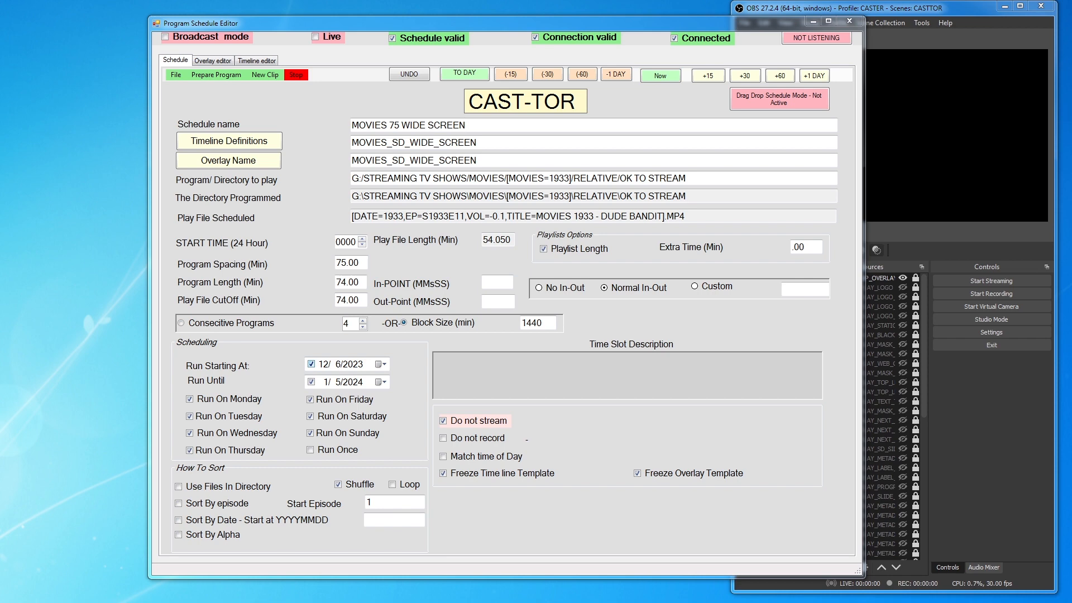
left_click_drag(0, 97, 443, 21)
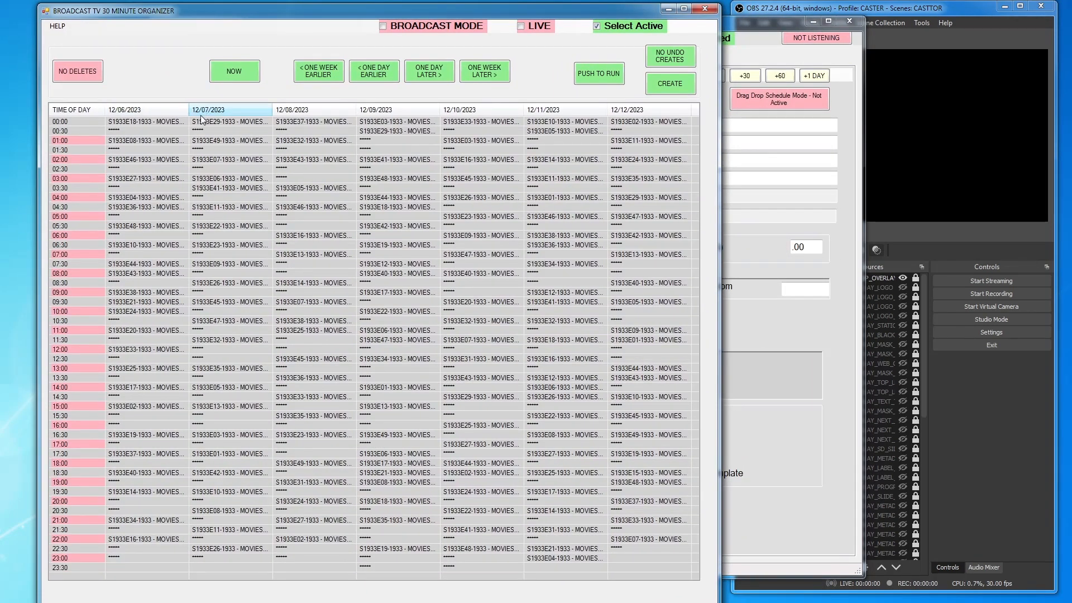
Examine the organizer's movie schedule week by week through 01/05/2024, widening date columns to read titles, and return to the current week.
left_click_drag(190, 108, 334, 166)
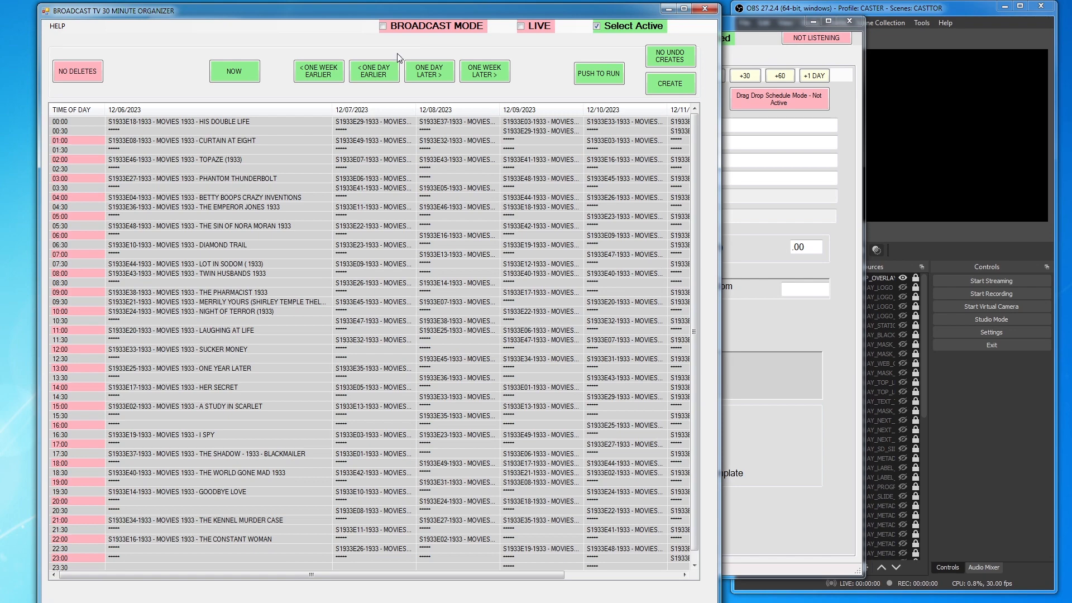
left_click(486, 73)
left_click(487, 73)
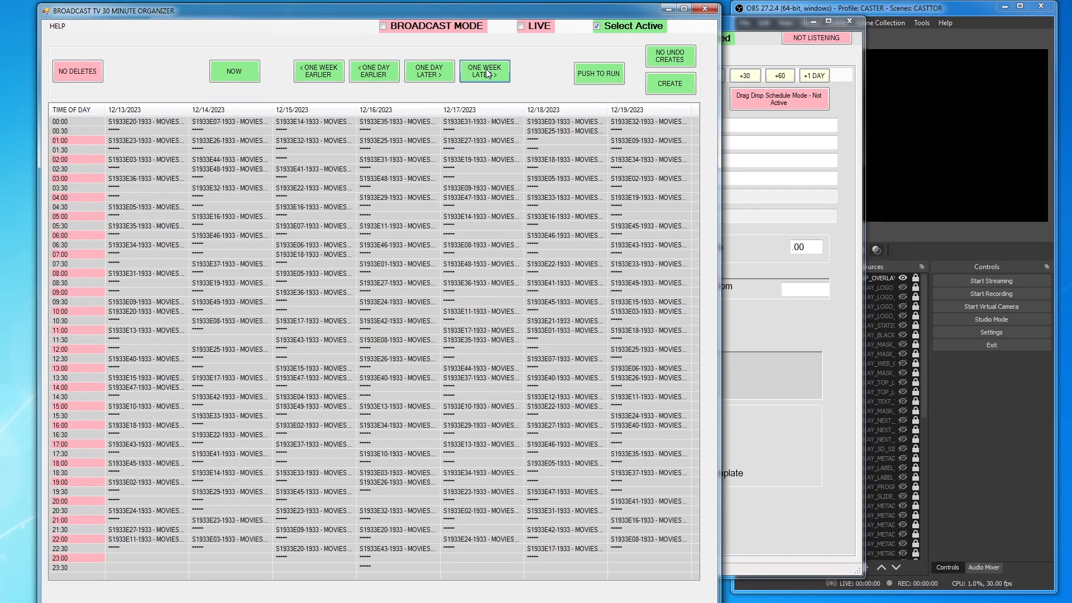
left_click(487, 73)
left_click(486, 73)
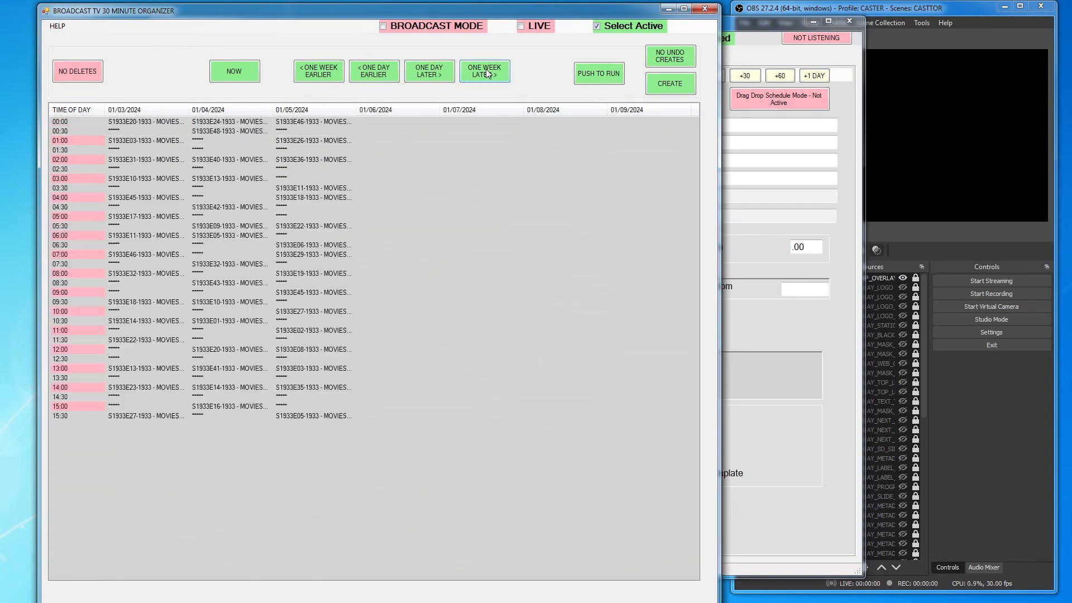
left_click(318, 71)
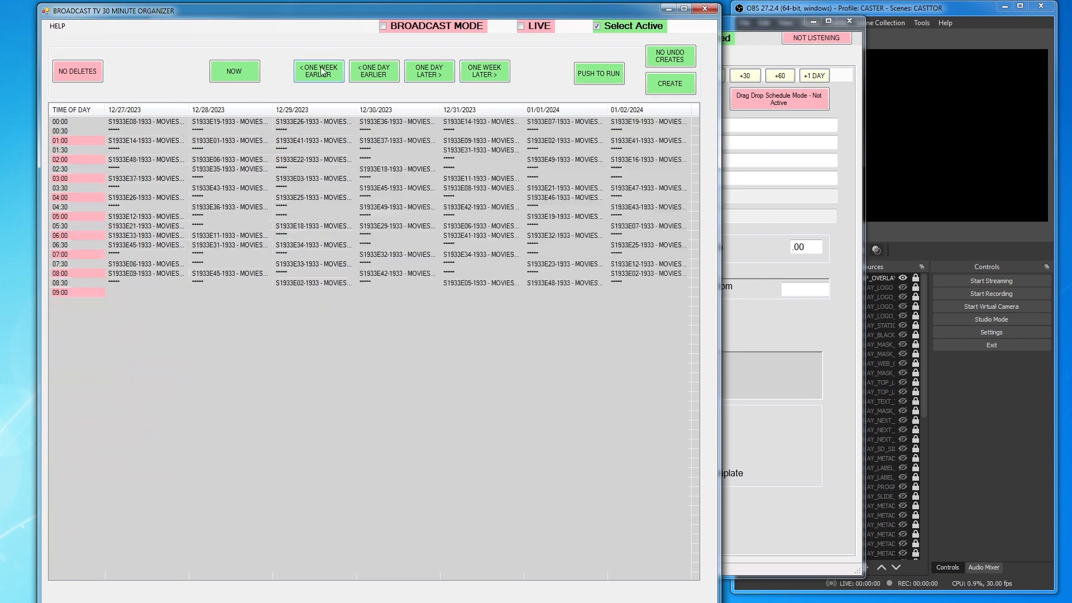
left_click(318, 72)
left_click_drag(355, 113, 513, 114)
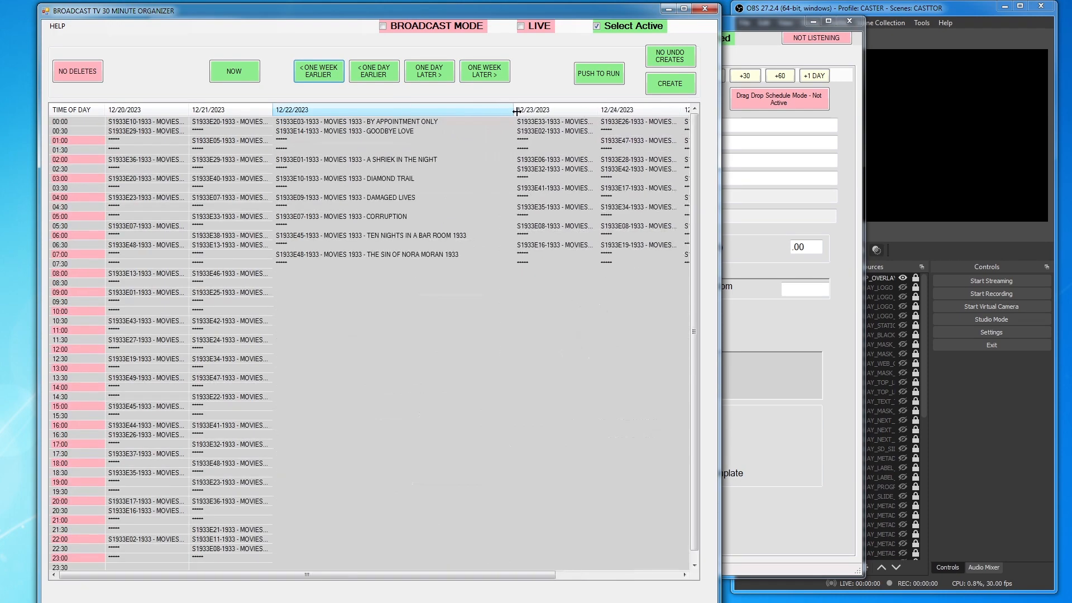
double_click(189, 109)
left_click(234, 71)
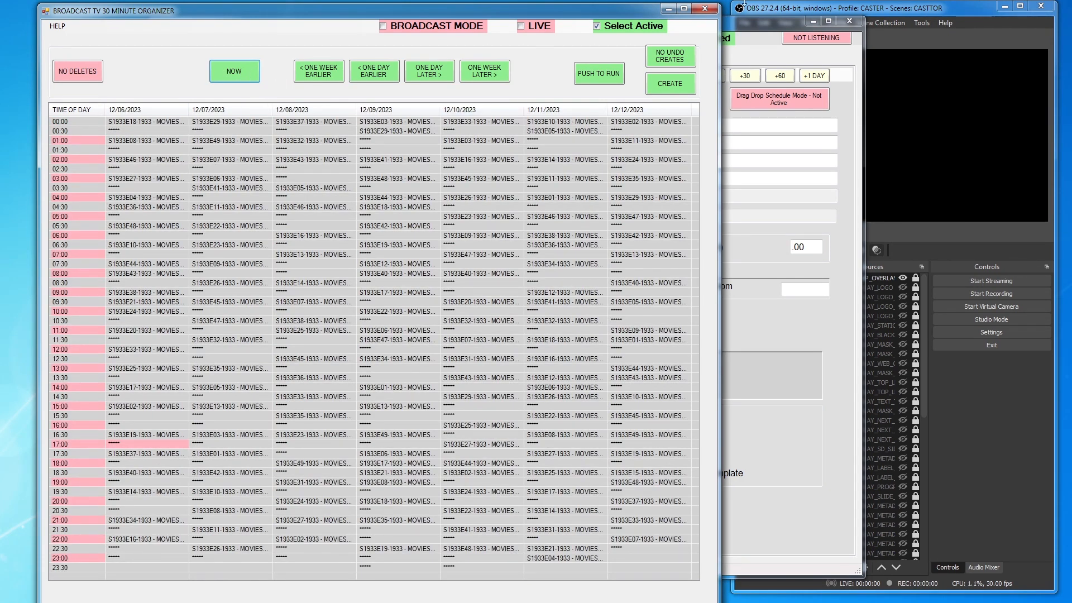
Place Run Control beside the organizer, then push the 12/08/2023 03:30 entry to run and stop it.
left_click_drag(762, 22, 0, 84)
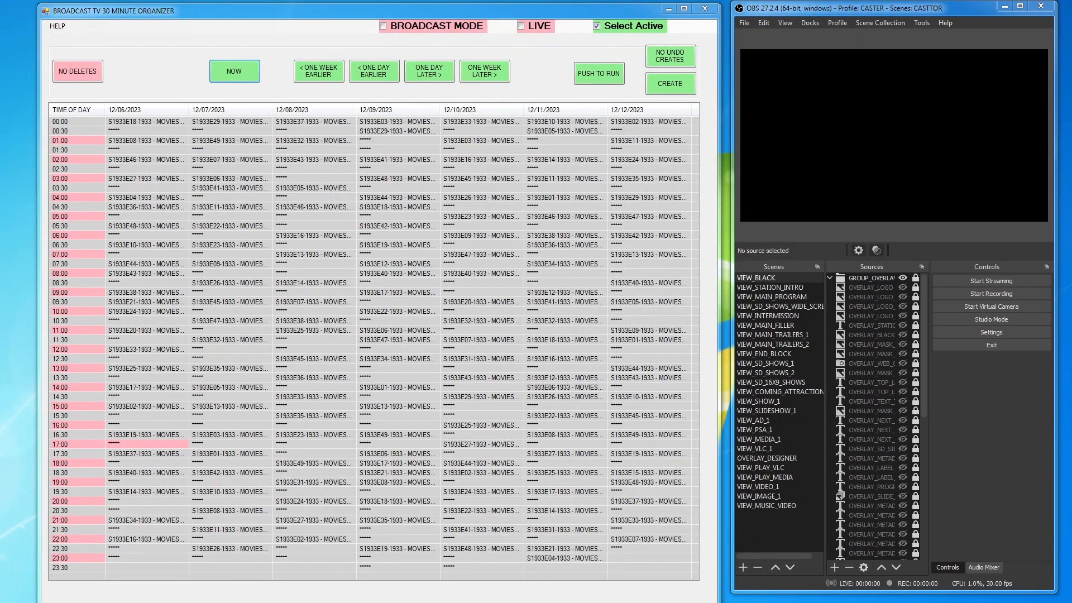
left_click_drag(0, 124, 807, 144)
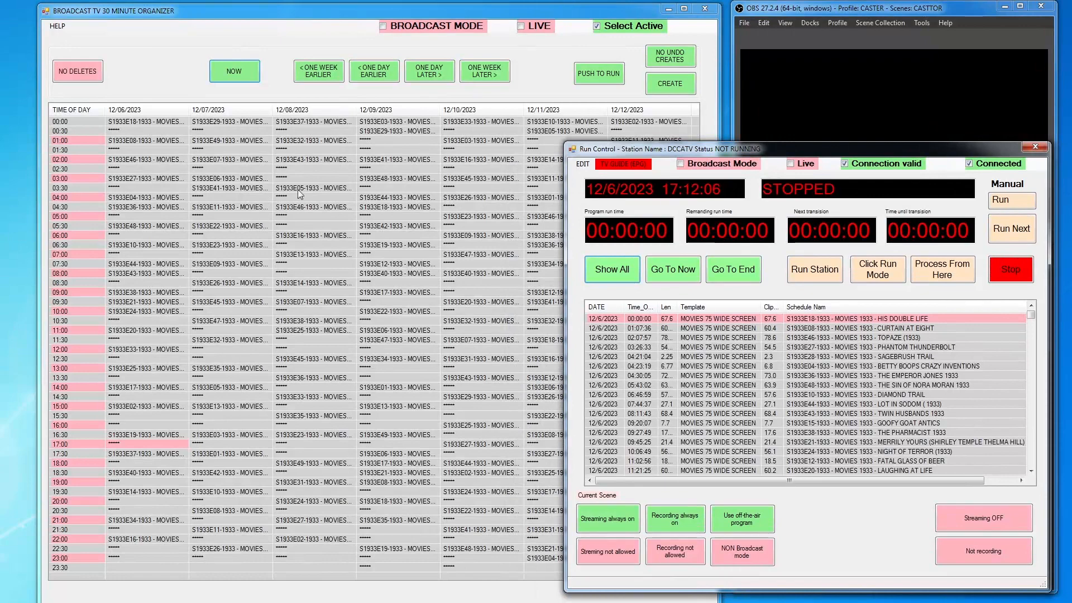
left_click(297, 189)
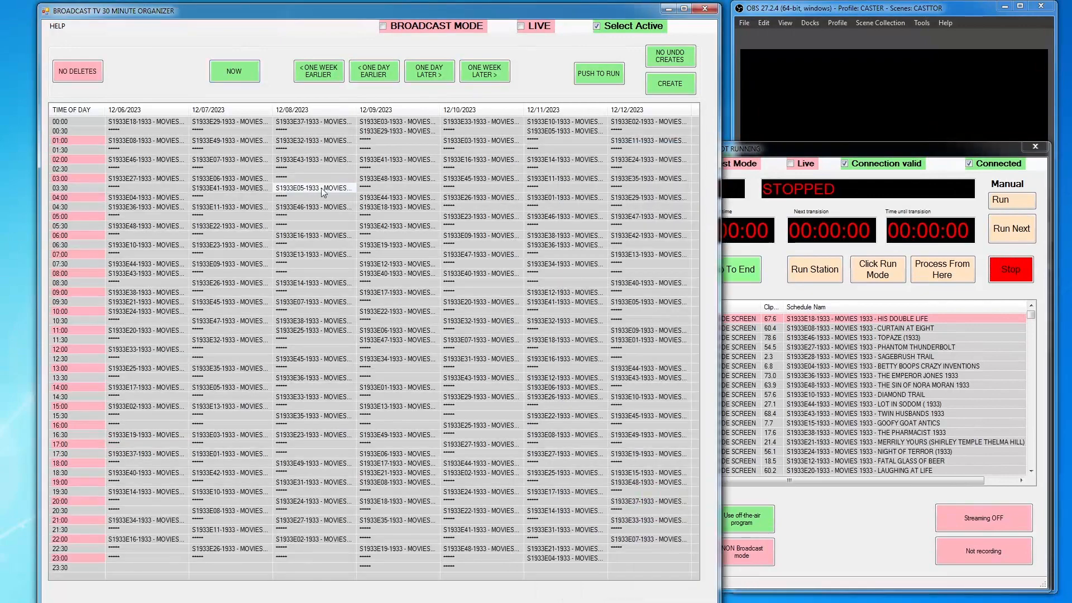
left_click(598, 73)
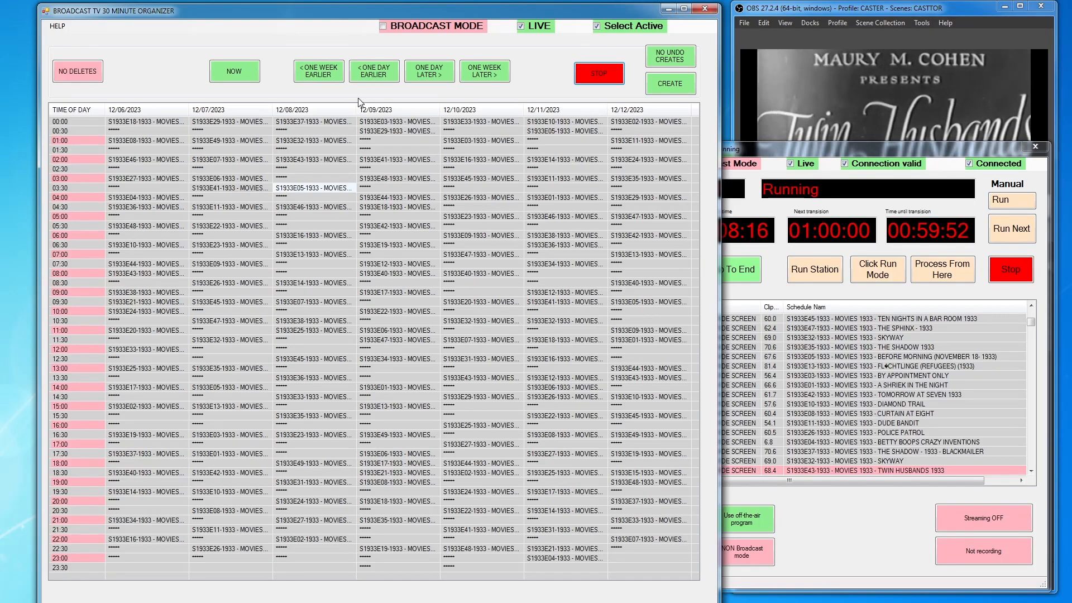
left_click_drag(356, 108, 498, 114)
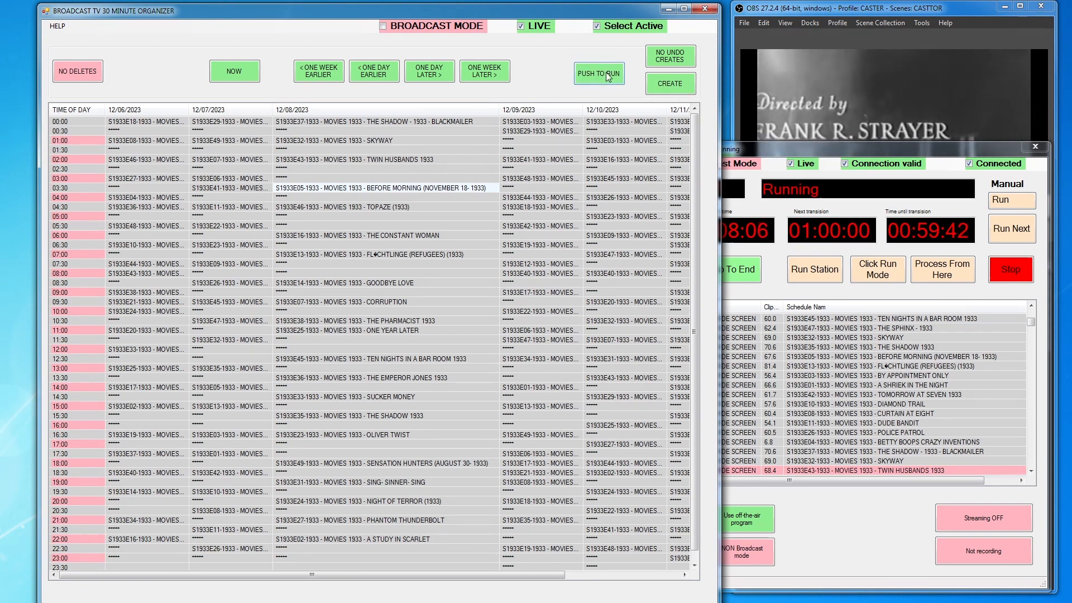
left_click(605, 72)
Push the Twin Husbands entry at 02:00 on 12/08/2023 to run and stop the playback.
left_click(410, 160)
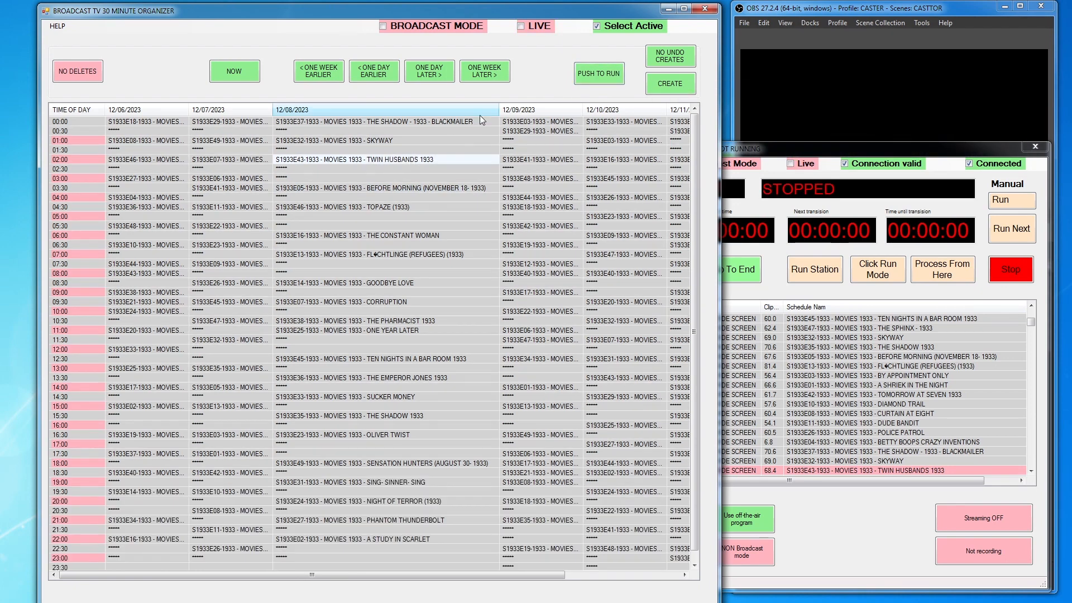
left_click(591, 73)
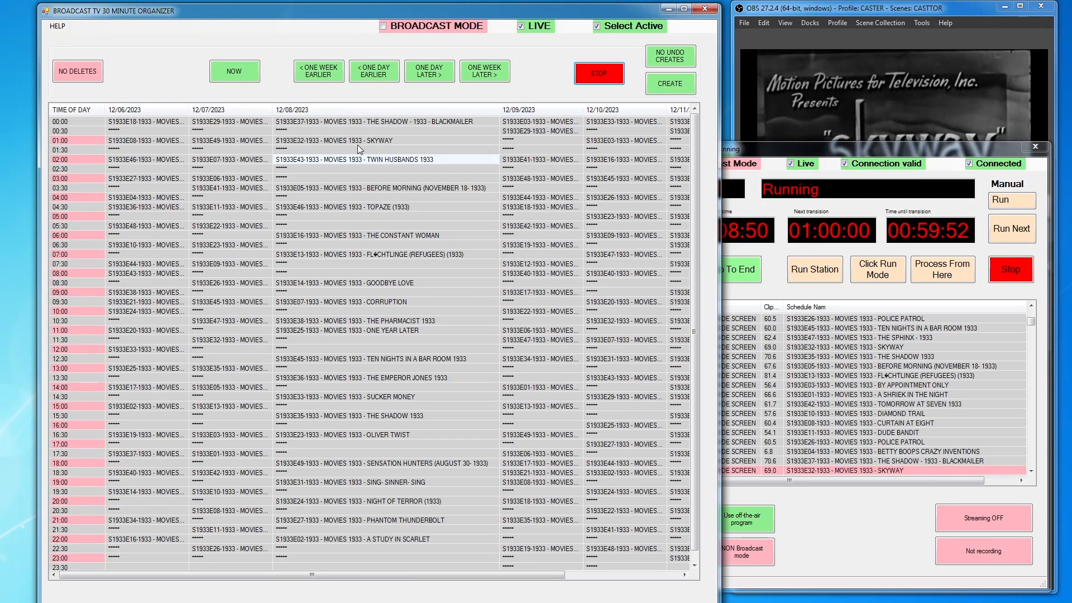
left_click(600, 70)
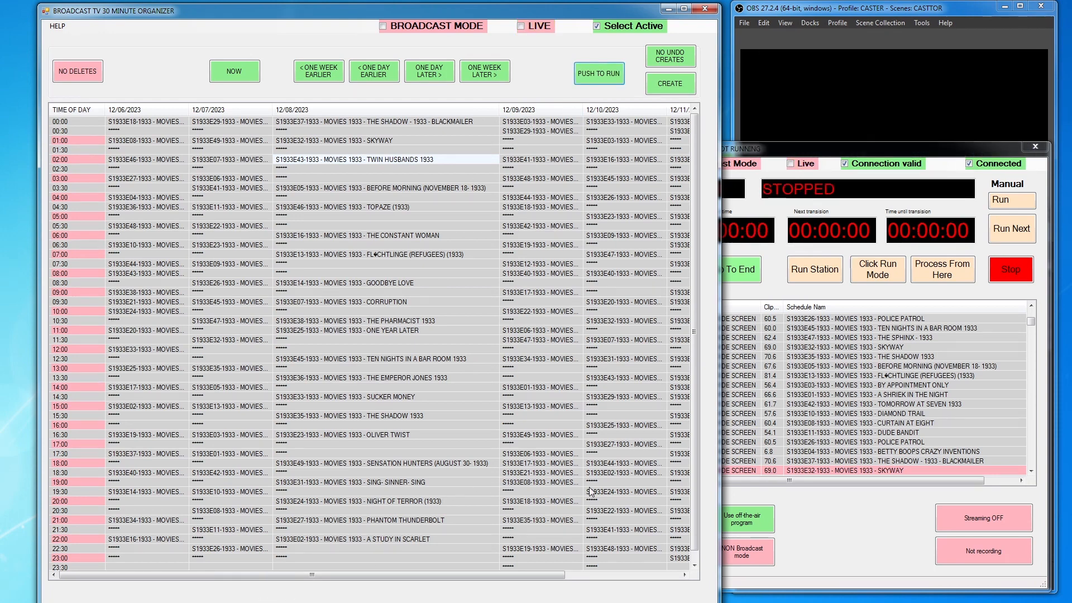
Bring the Program Schedule Editor back over the organizer and undo the added schedule.
left_click_drag(810, 146, 646, 152)
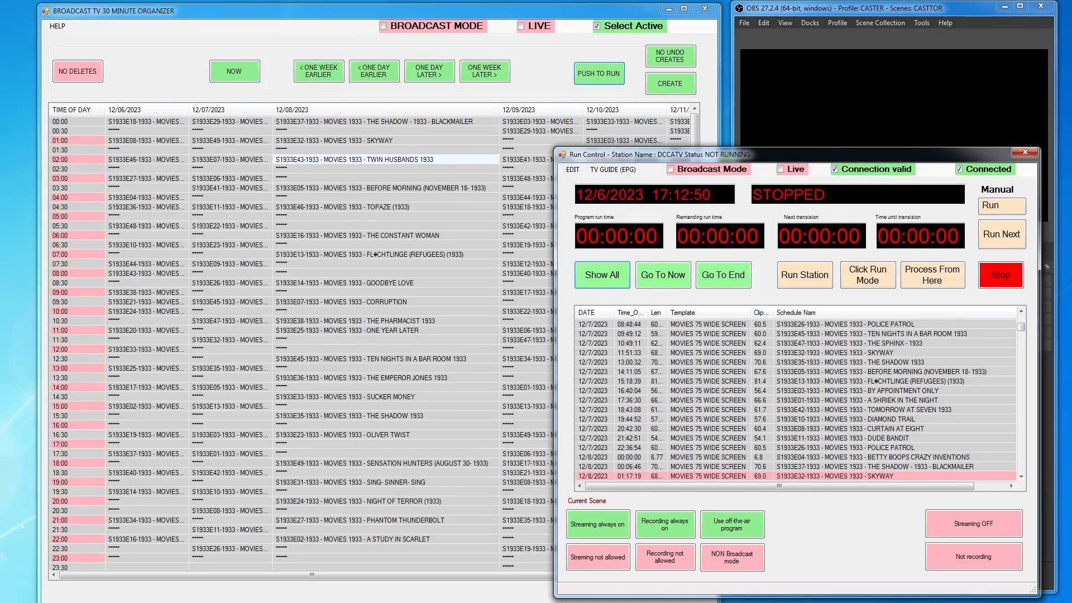
left_click_drag(379, 601, 684, 89)
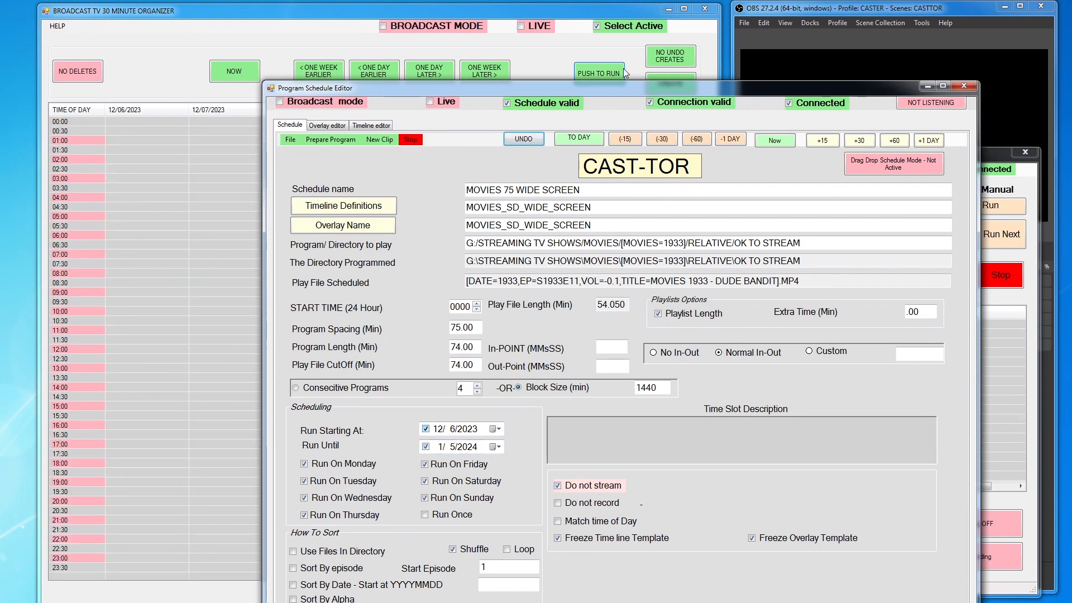
left_click_drag(728, 86, 583, 68)
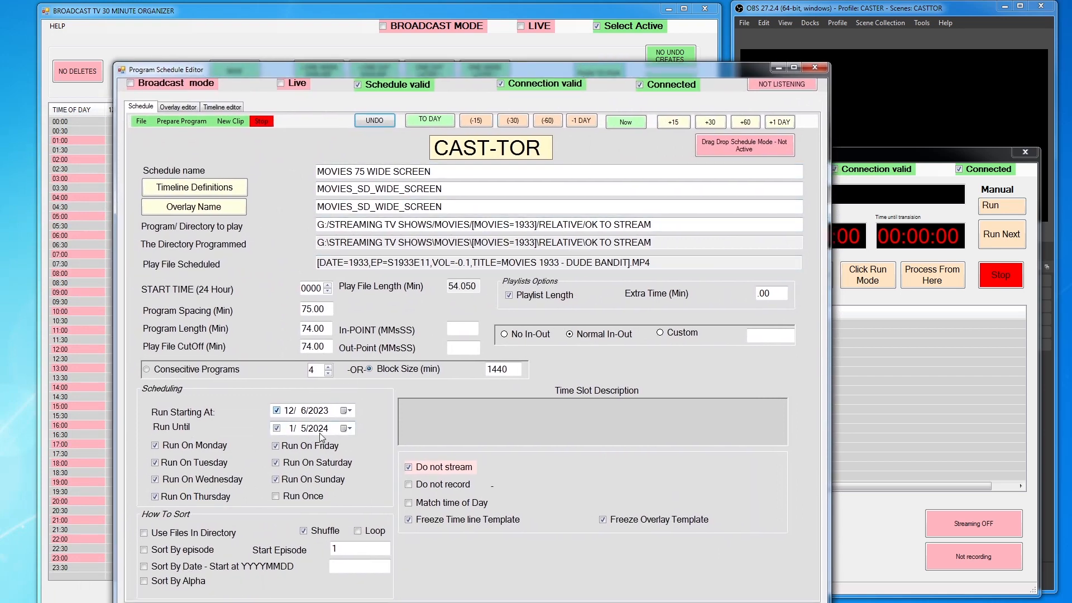
Set the schedule's Run Until date to 12/6/2023 so that it covers a single day.
left_click(349, 428)
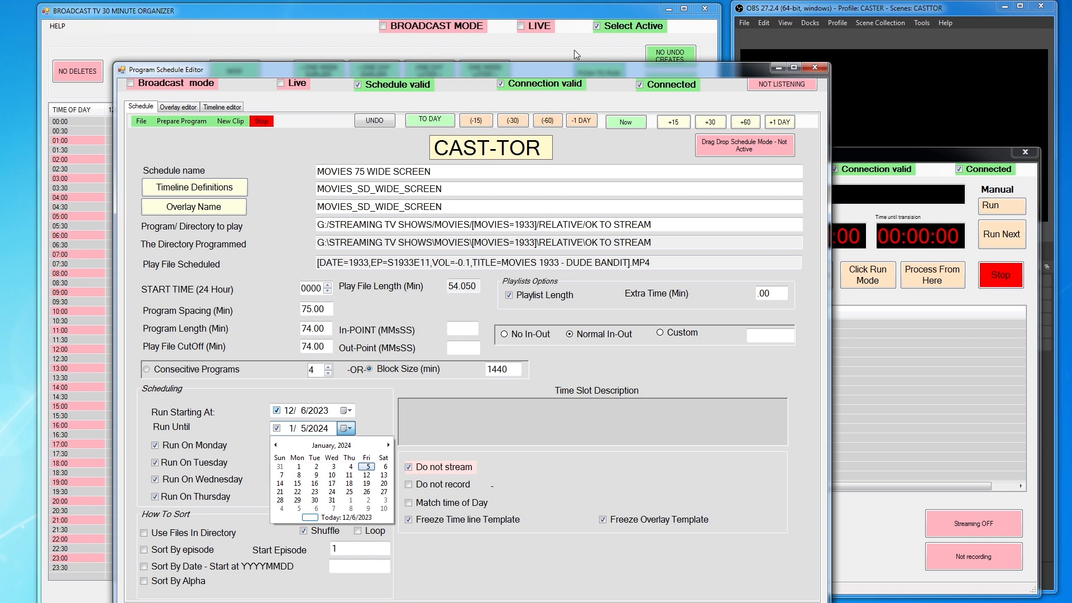
left_click(636, 122)
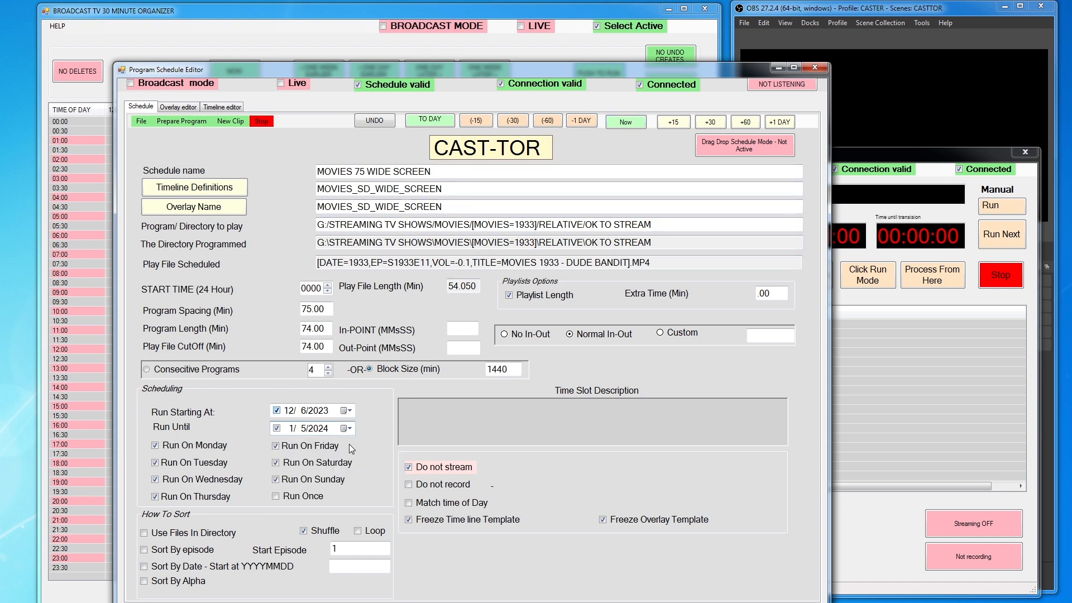
left_click(347, 428)
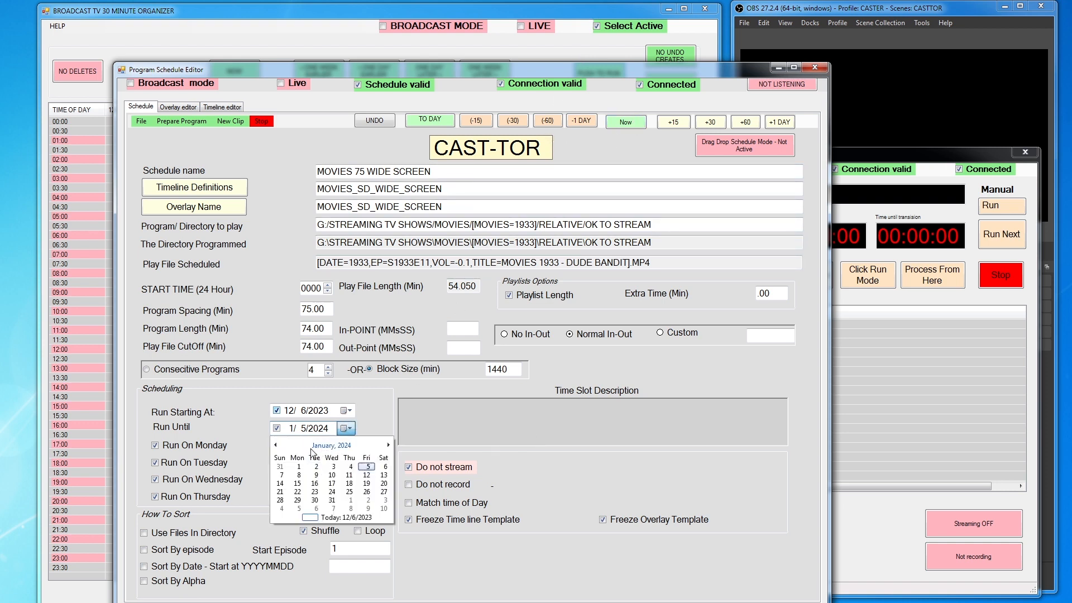
left_click(276, 445)
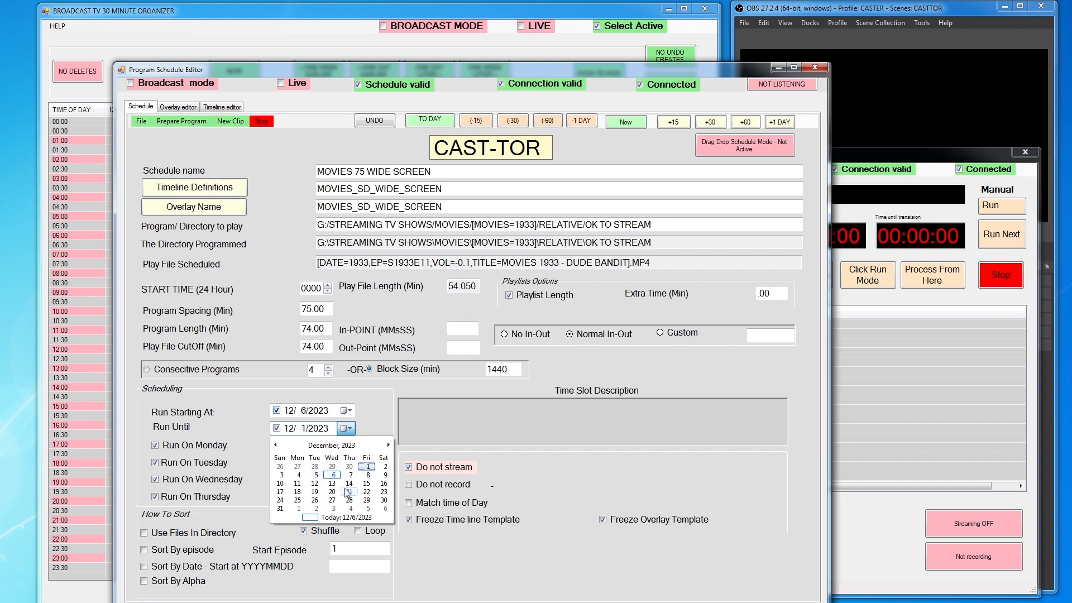
left_click(333, 474)
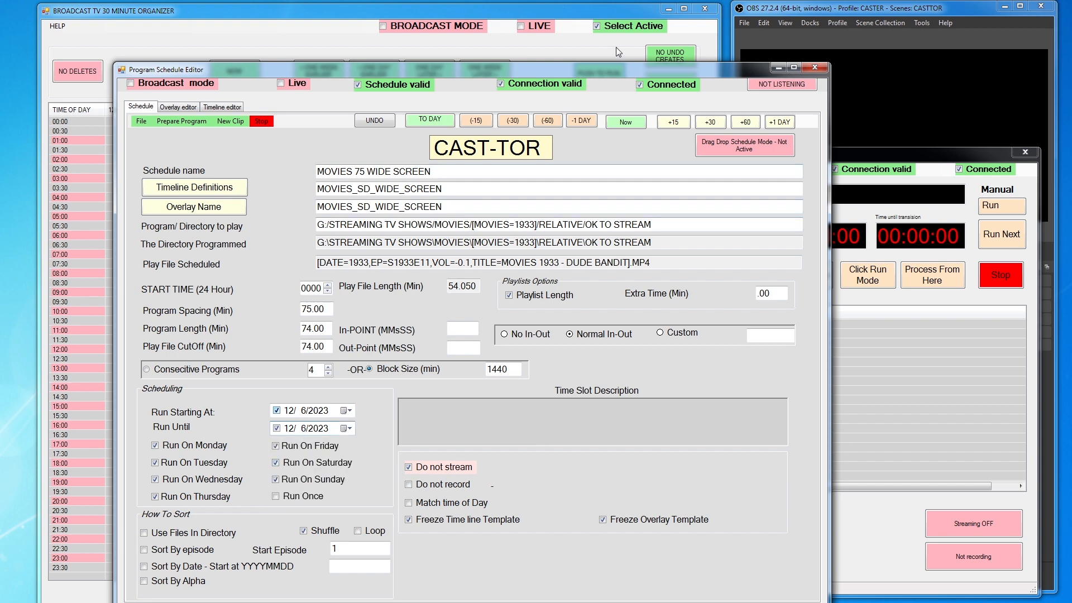
Add the 12/6/2023 programs to the schedule starting at 0000 and widen the organizer's 12/06/2023 column to read the titles.
left_click_drag(658, 68, 894, 49)
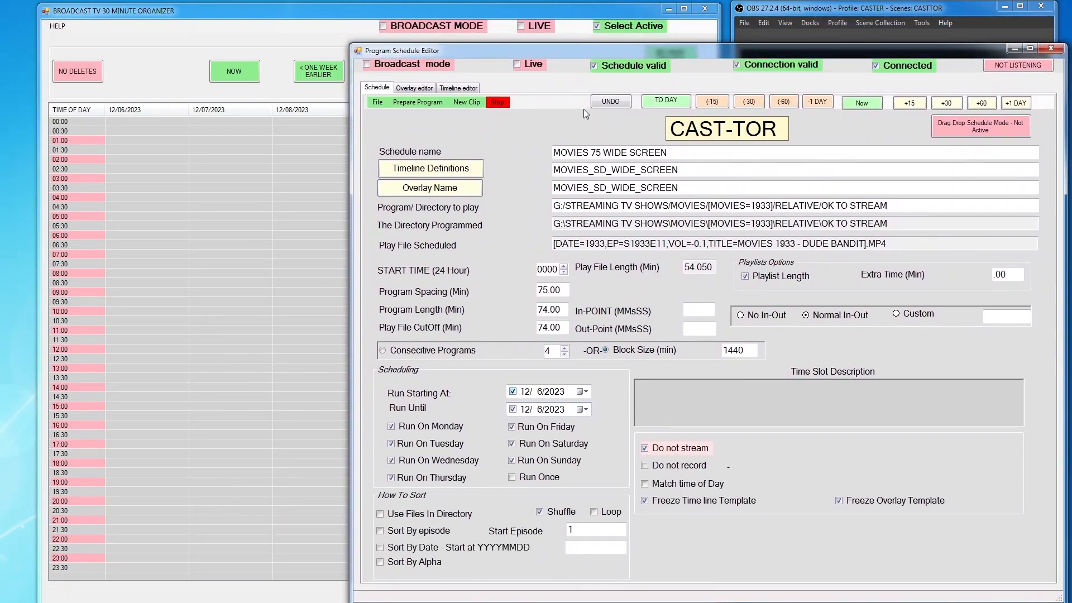
left_click(416, 103)
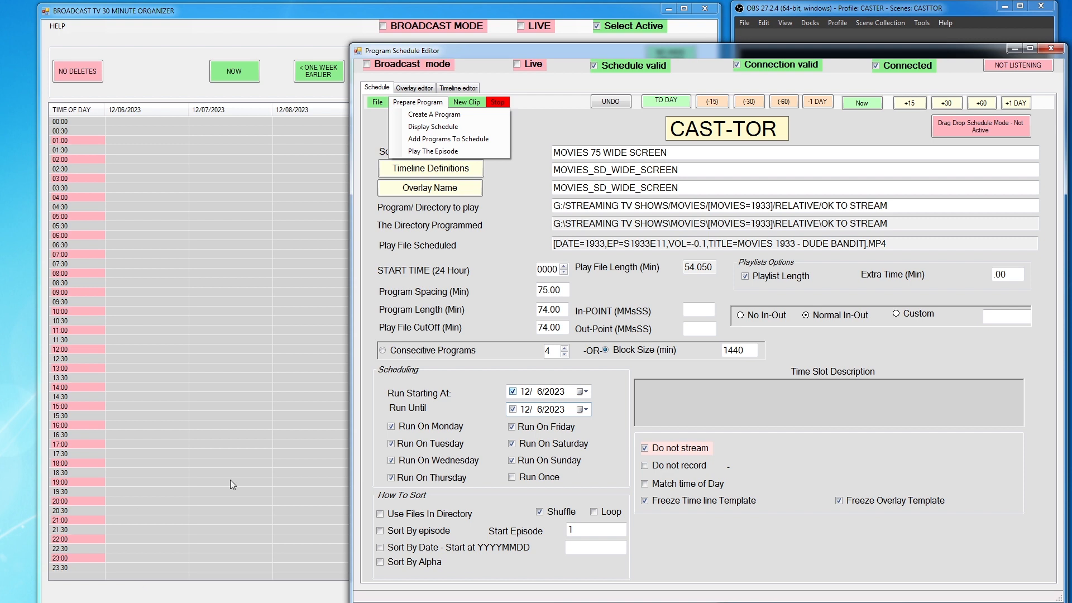
left_click(437, 139)
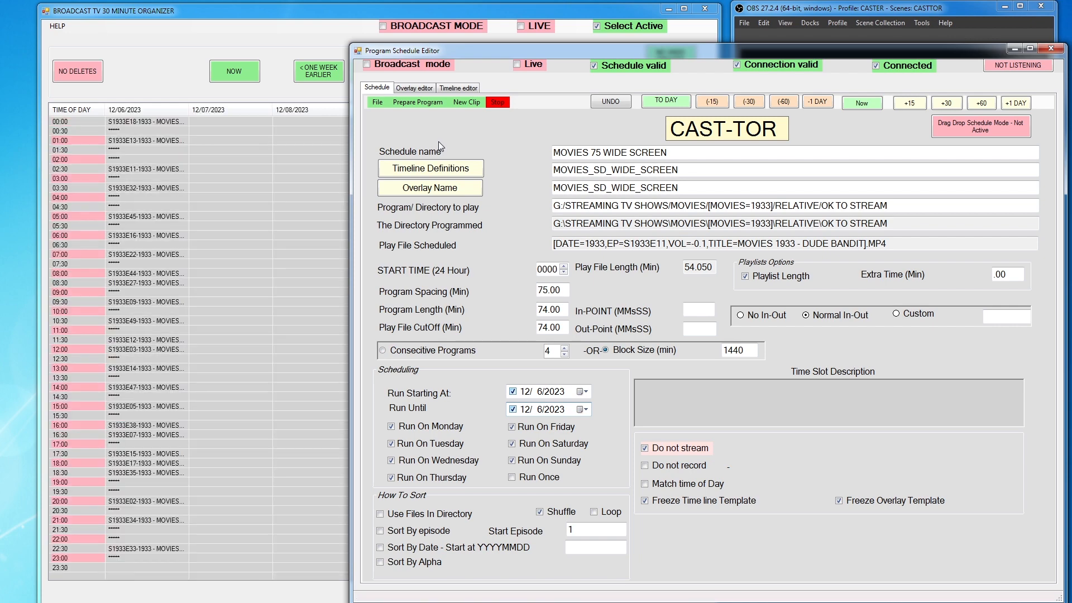
left_click(188, 115)
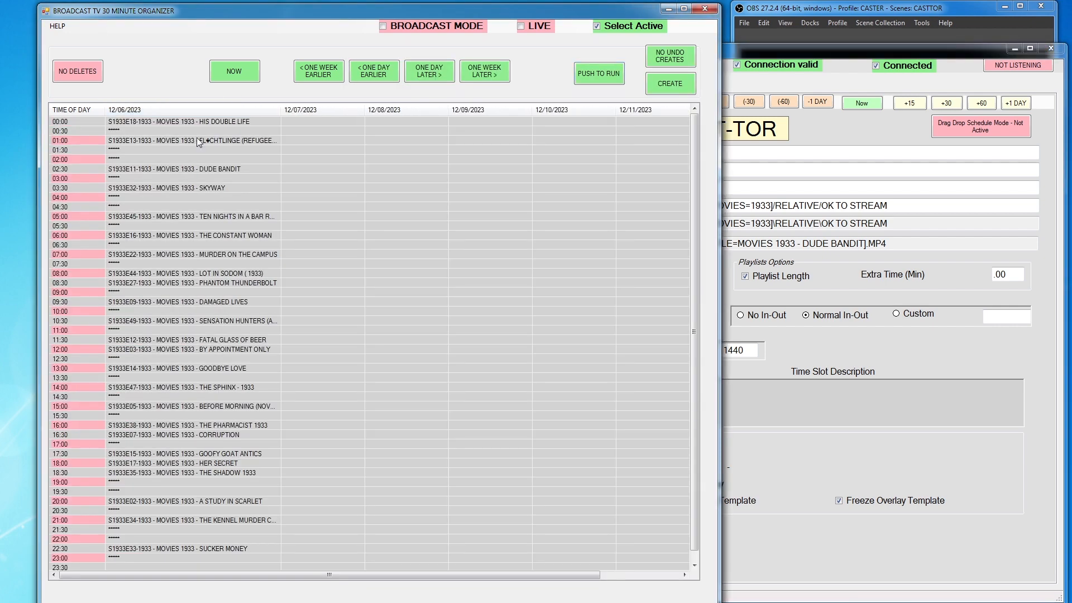
Undo the added programs and schedule them again from the current time slot, 1730, widening the 12/06/2023 column.
left_click(818, 70)
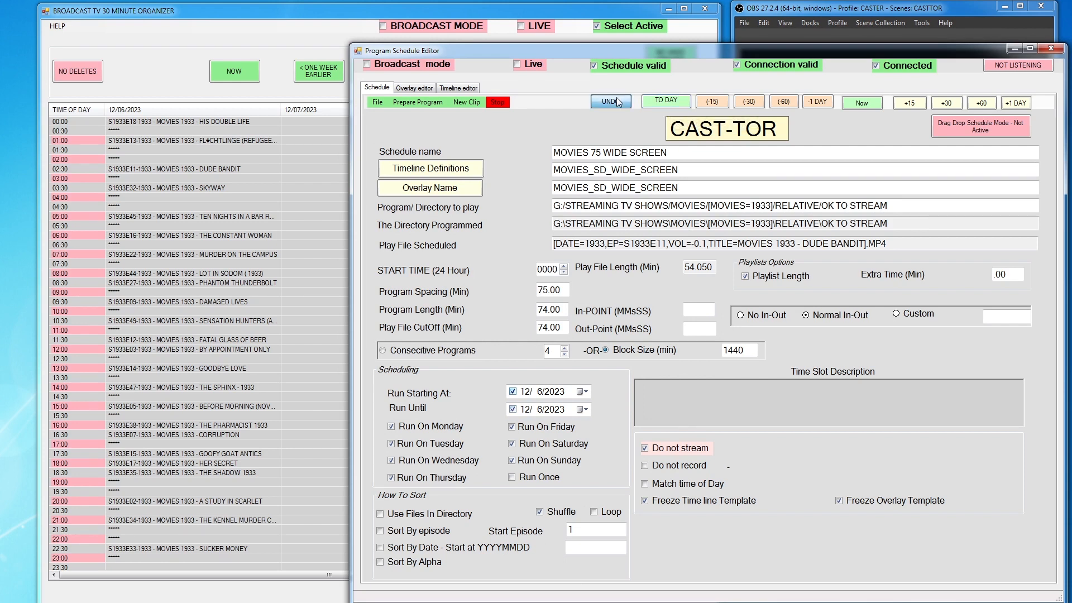
left_click(862, 104)
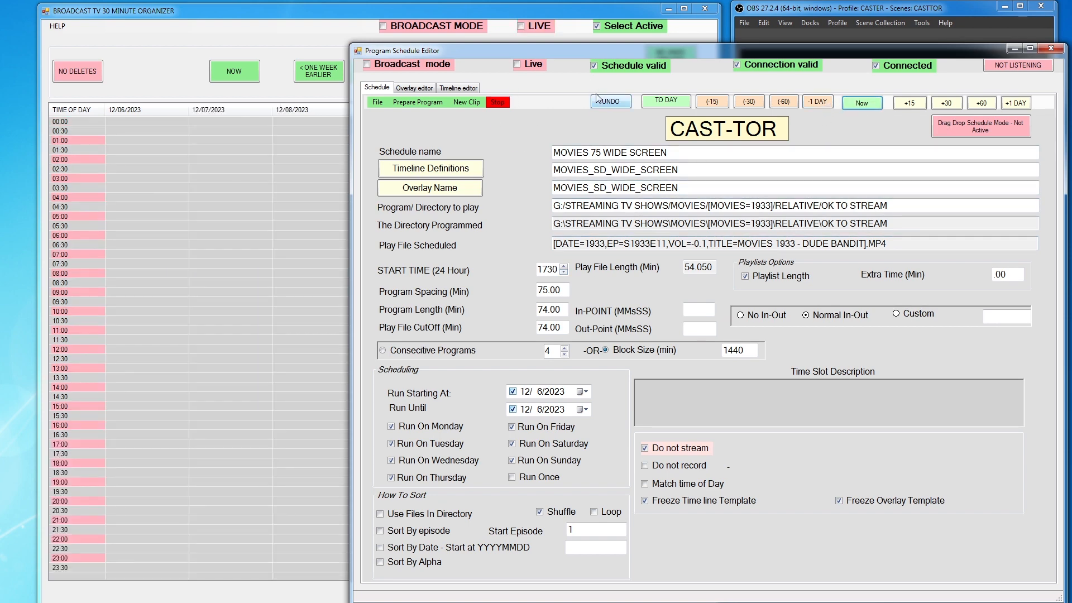
left_click(438, 104)
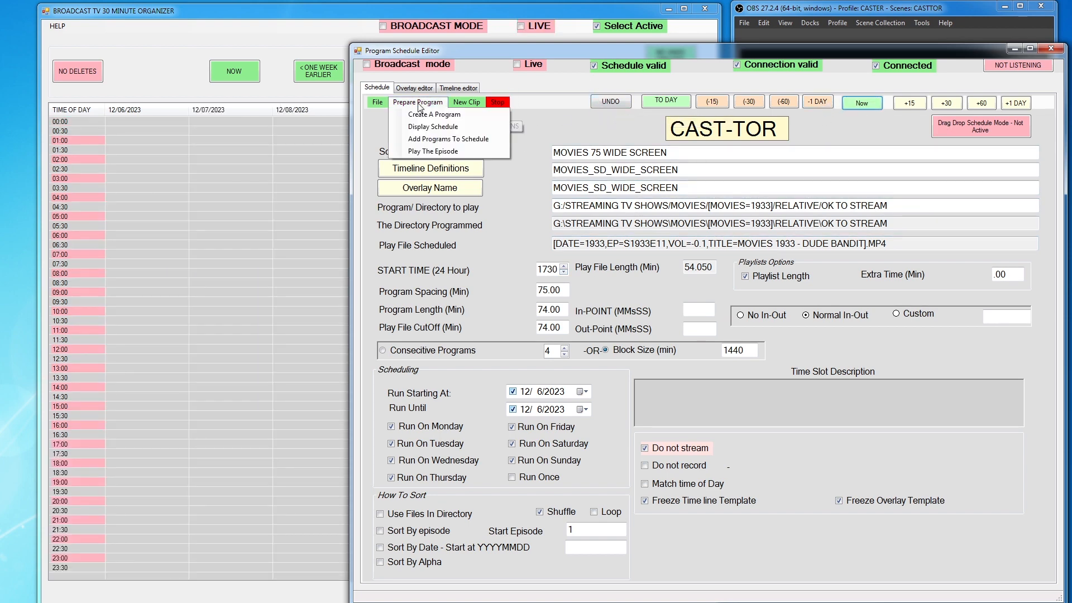
left_click(463, 140)
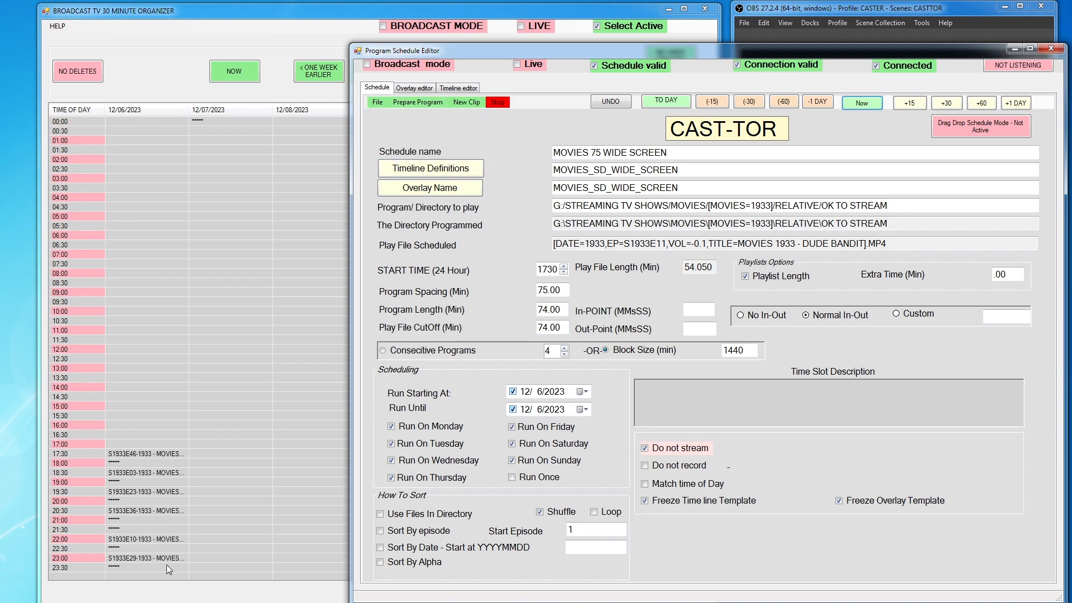
left_click_drag(189, 107, 278, 107)
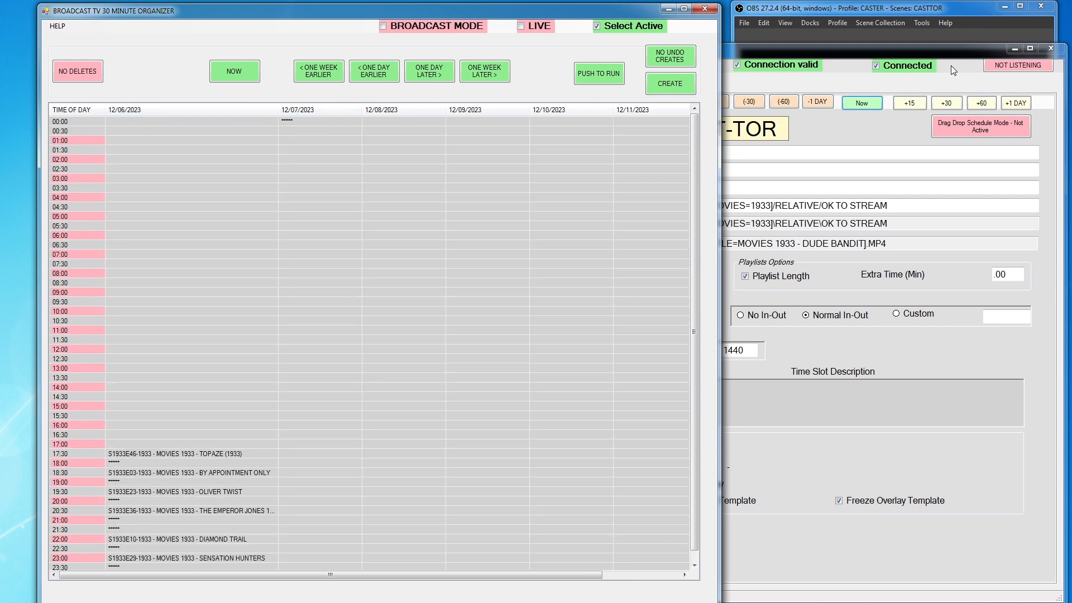
Turn off the Playlist Length option and reset the start time to the beginning of today, 0000.
left_click(935, 61)
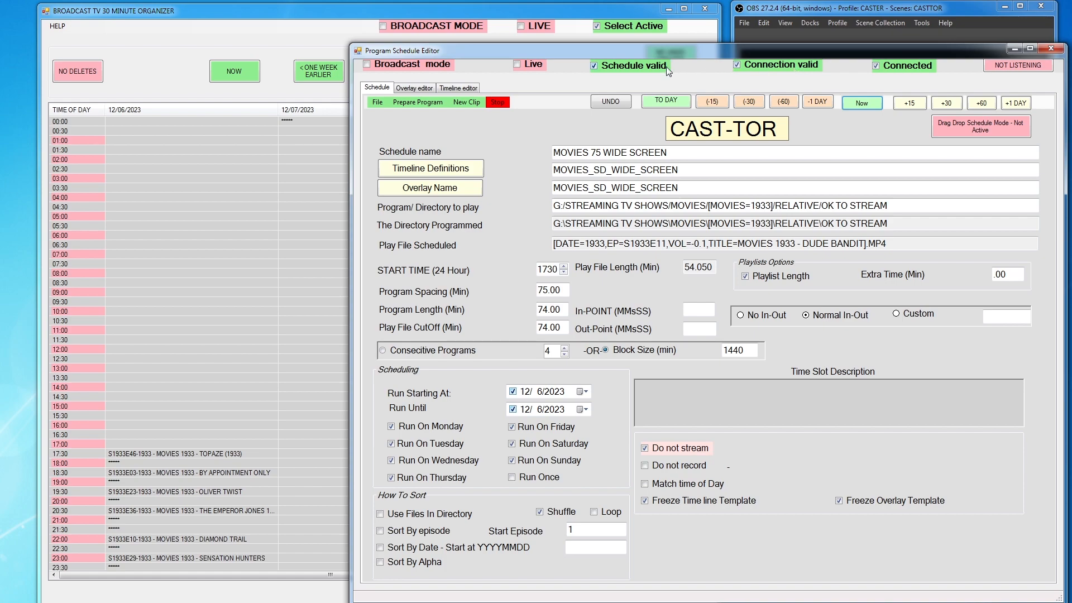
left_click_drag(711, 49, 577, 53)
left_click(636, 280)
left_click(531, 104)
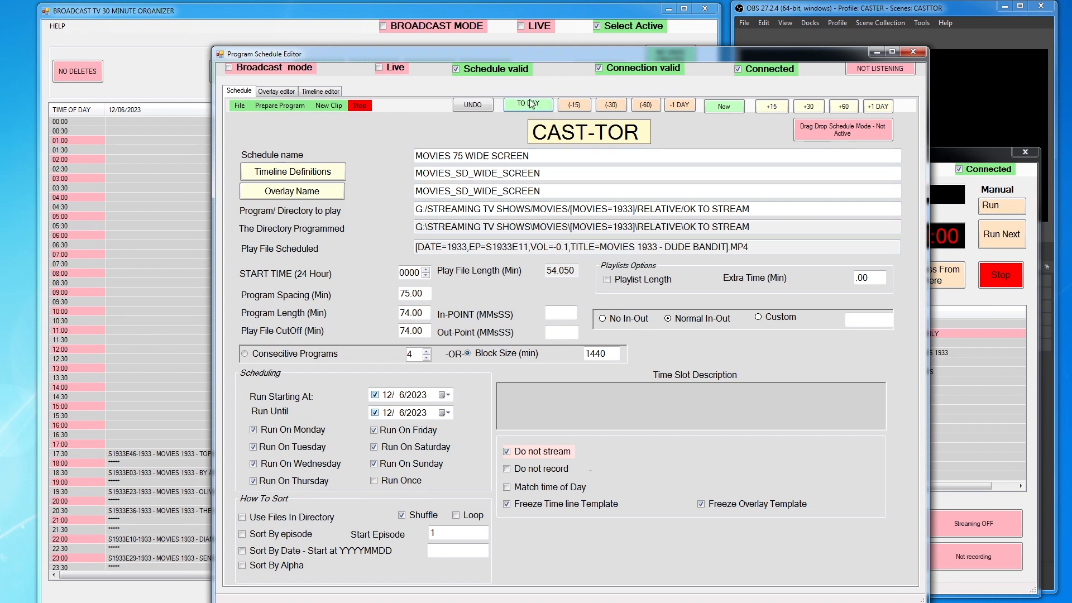
Add the 75-minute-spaced programs to the schedule without playlist length and widen the 12/06/2023 column to show the full titles.
left_click(280, 105)
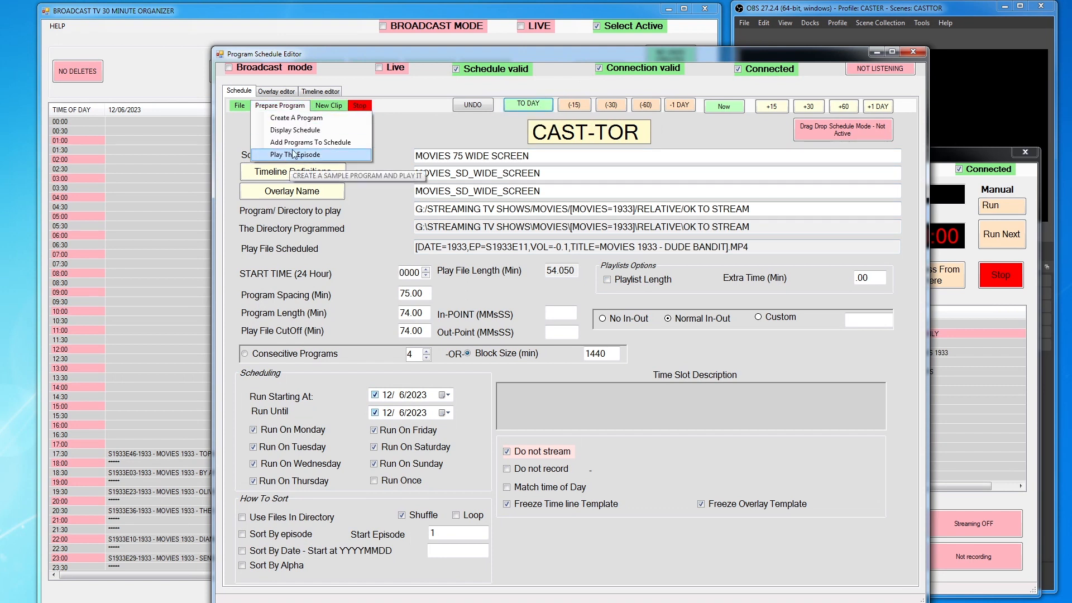
left_click(294, 155)
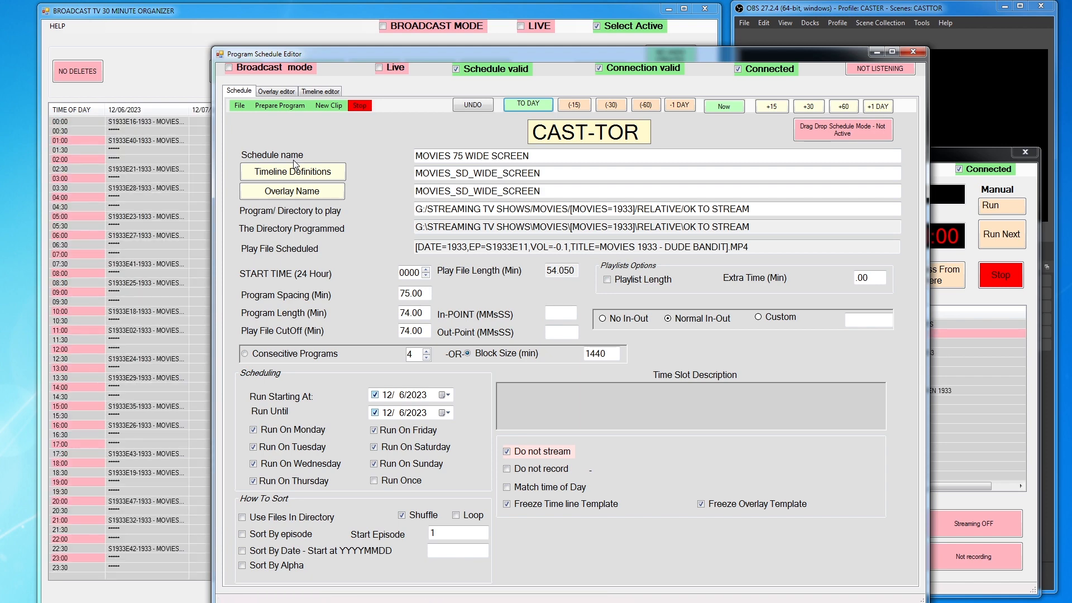
left_click_drag(380, 51, 604, 53)
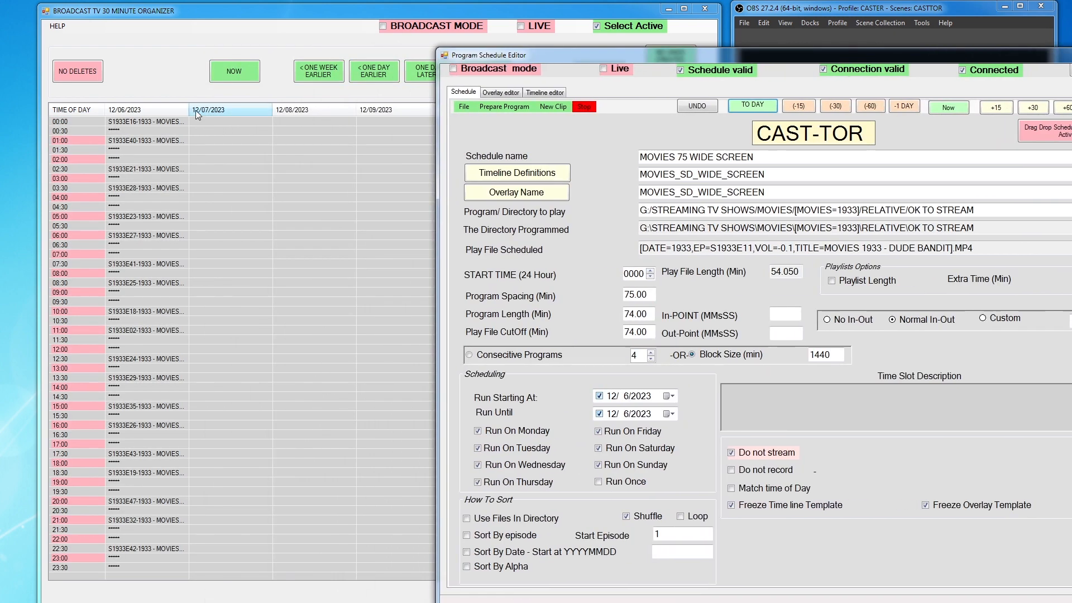
left_click(195, 112)
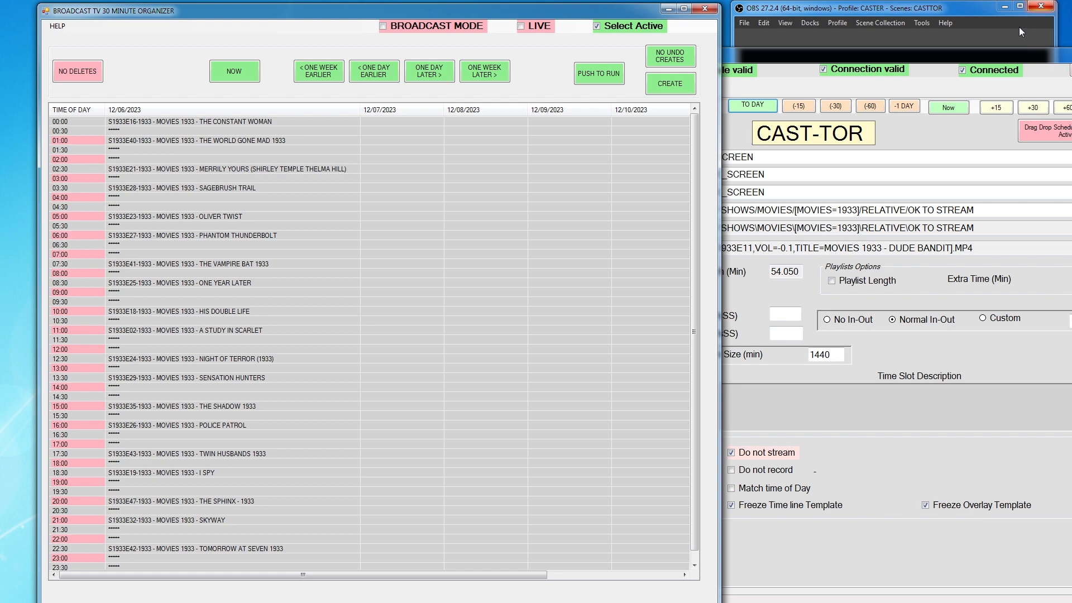
Return to the Program Schedule Editor and undo the 75-minute-spaced programs.
left_click(812, 63)
left_click(582, 107)
left_click(697, 106)
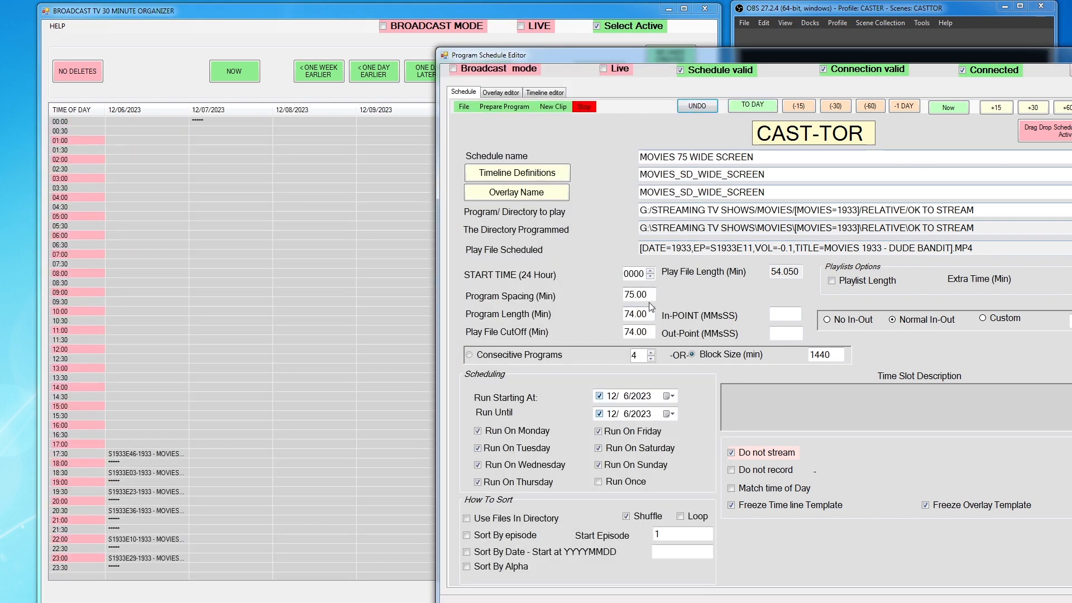
Set the program spacing to 60 minutes, add the programs to the schedule, and widen the 12/06/2023 column.
left_click_drag(647, 294, 575, 294)
type("6")
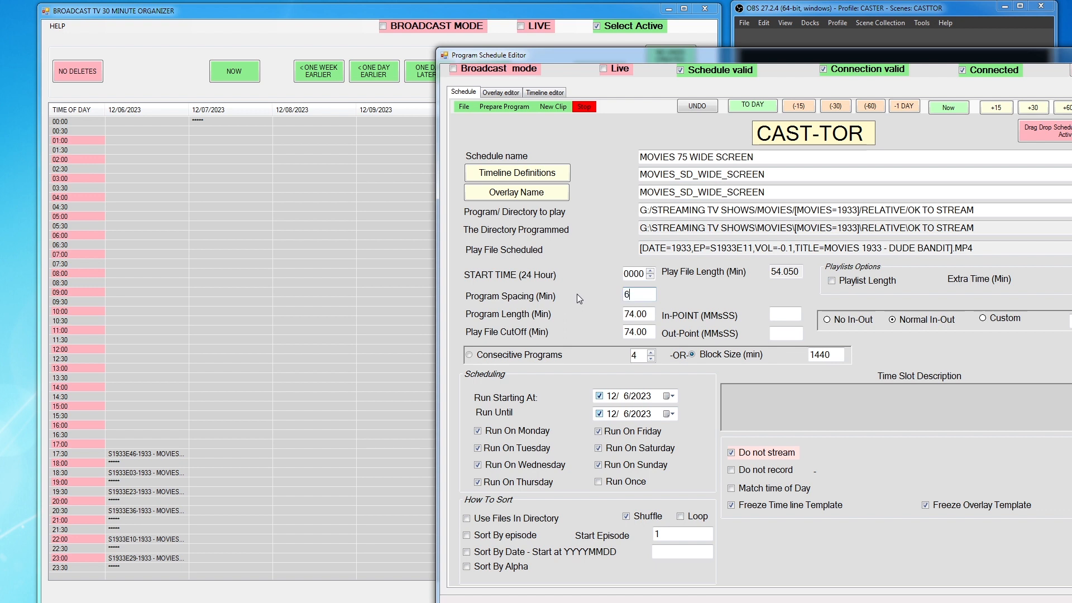
type("0")
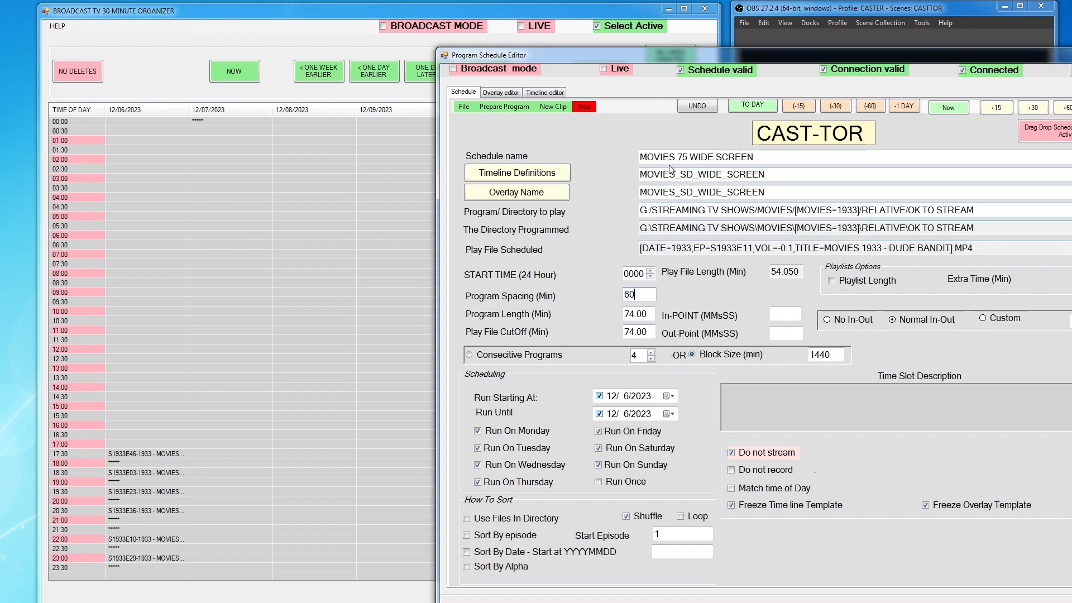
left_click(501, 108)
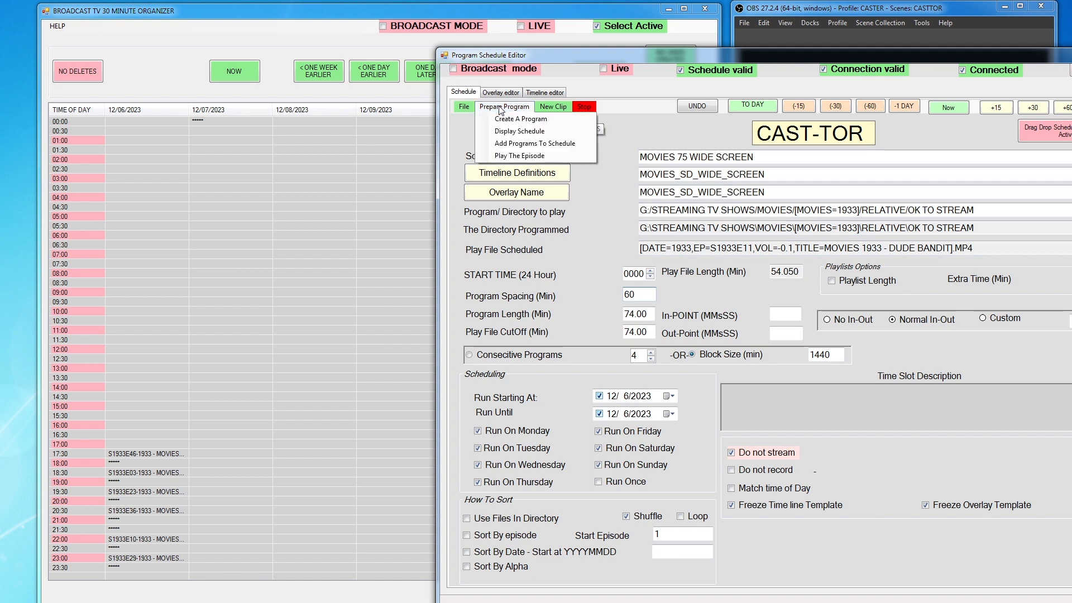
left_click(514, 143)
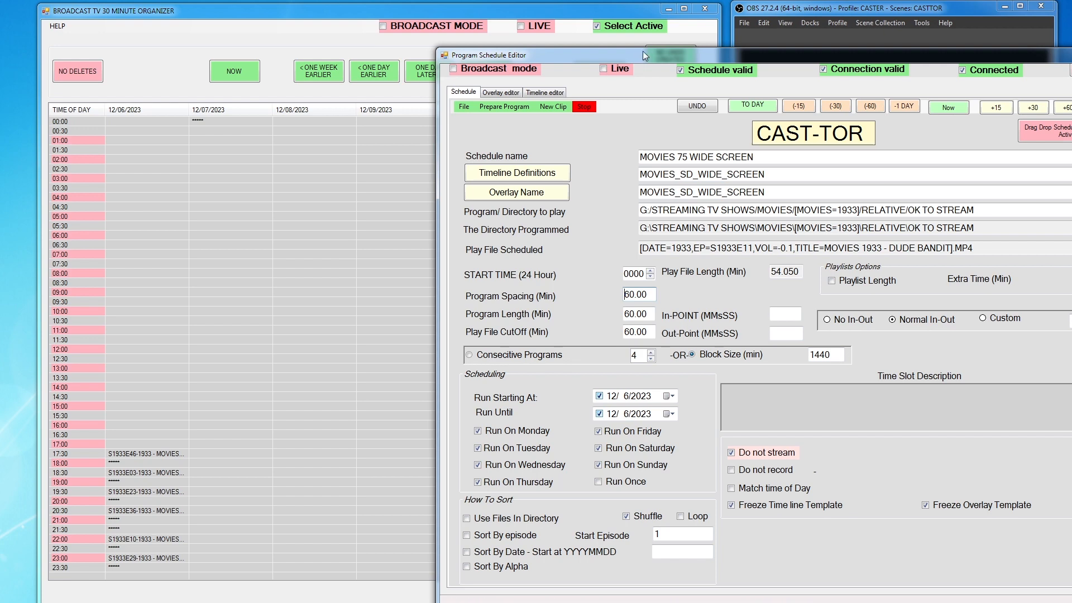
left_click_drag(647, 51, 648, 30)
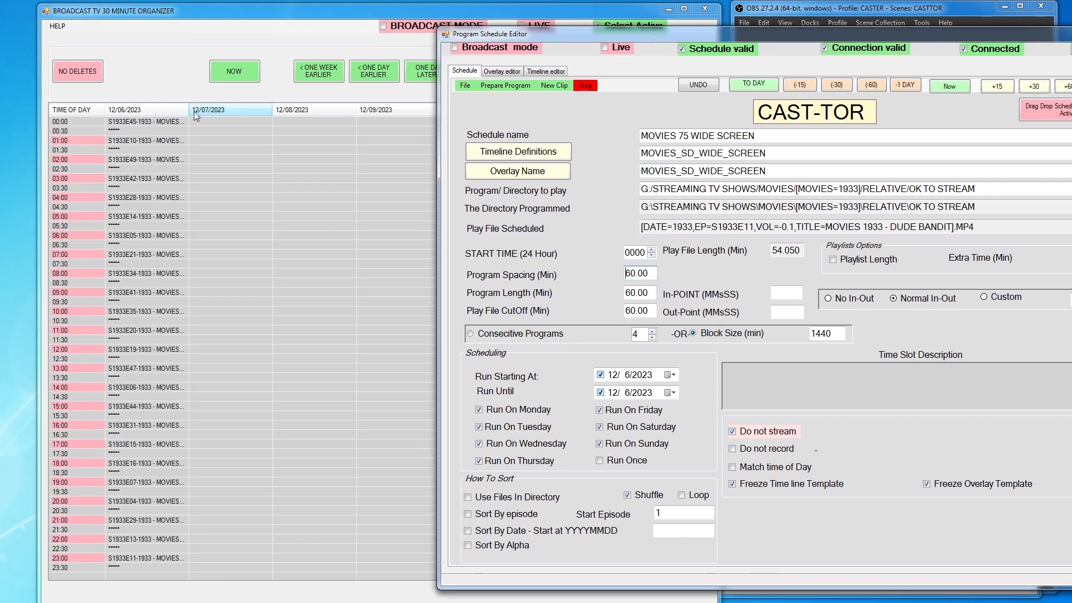
left_click_drag(188, 109, 261, 110)
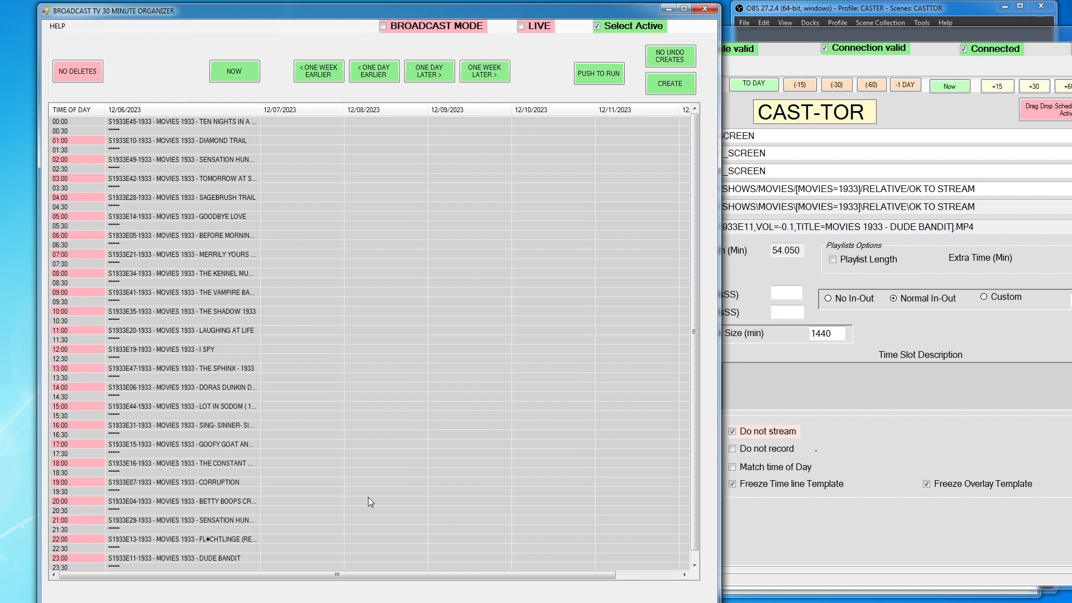
Bring the Program Schedule Editor forward and look over the MOVIES_SD_WIDE_SCREEN timeline and overlay definitions before returning to the schedule settings.
left_click(899, 35)
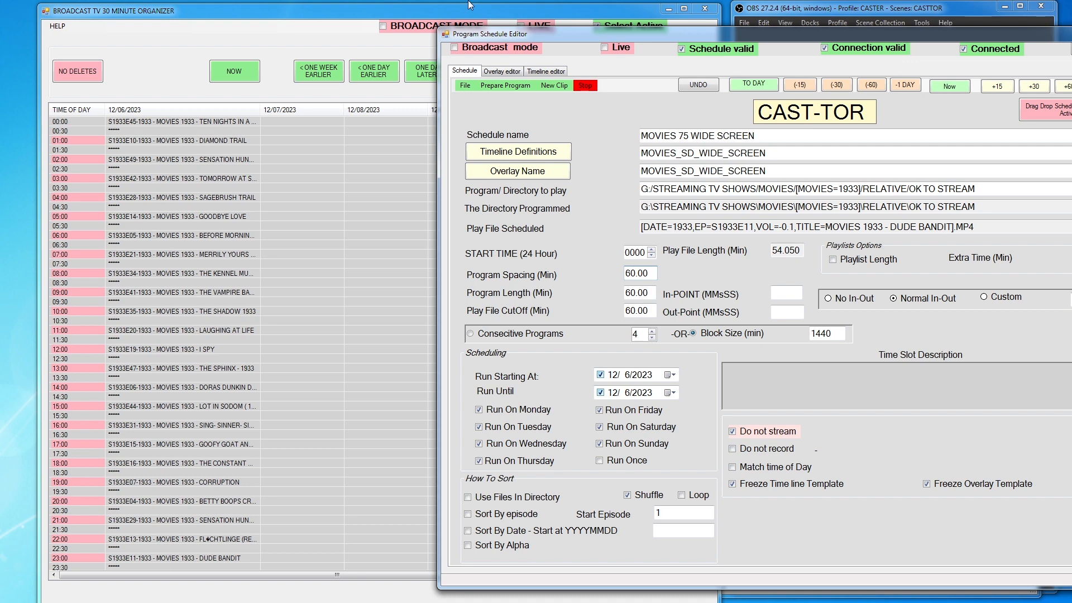
left_click_drag(809, 32, 557, 31)
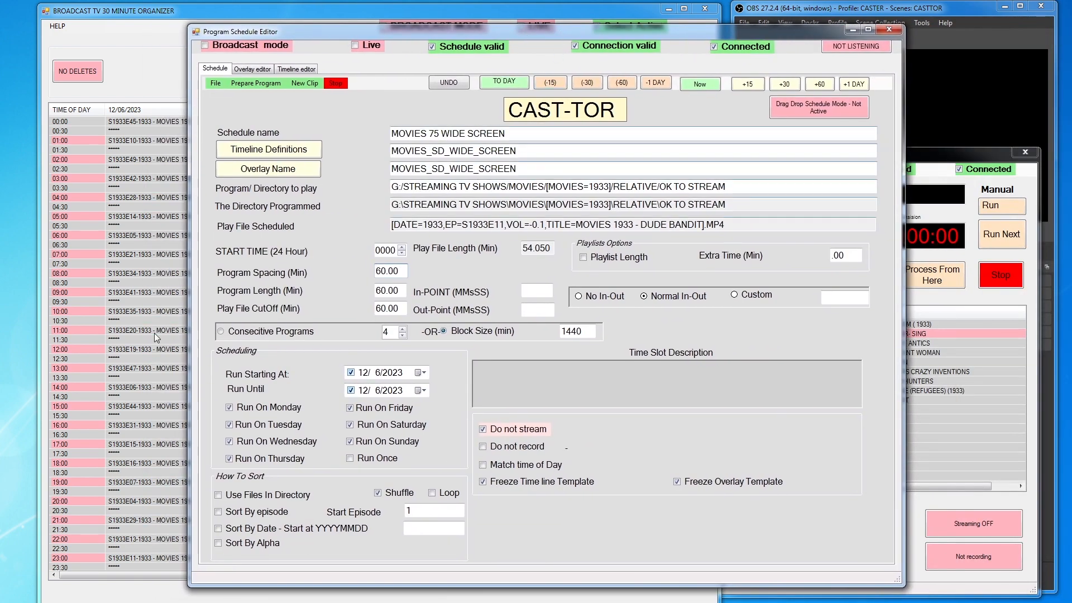
left_click(297, 69)
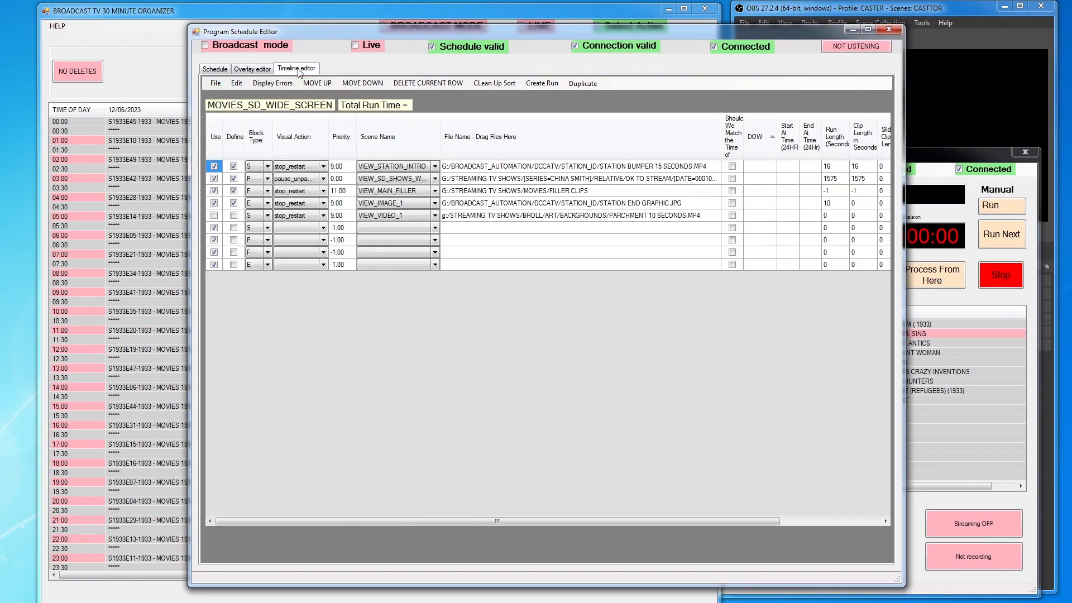
left_click(255, 69)
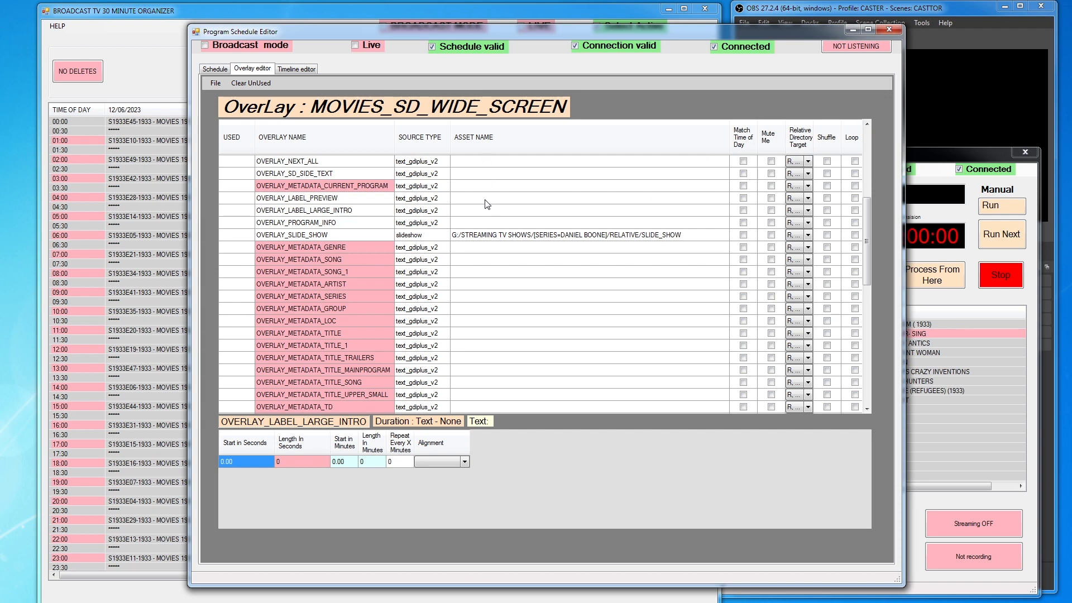
left_click(216, 68)
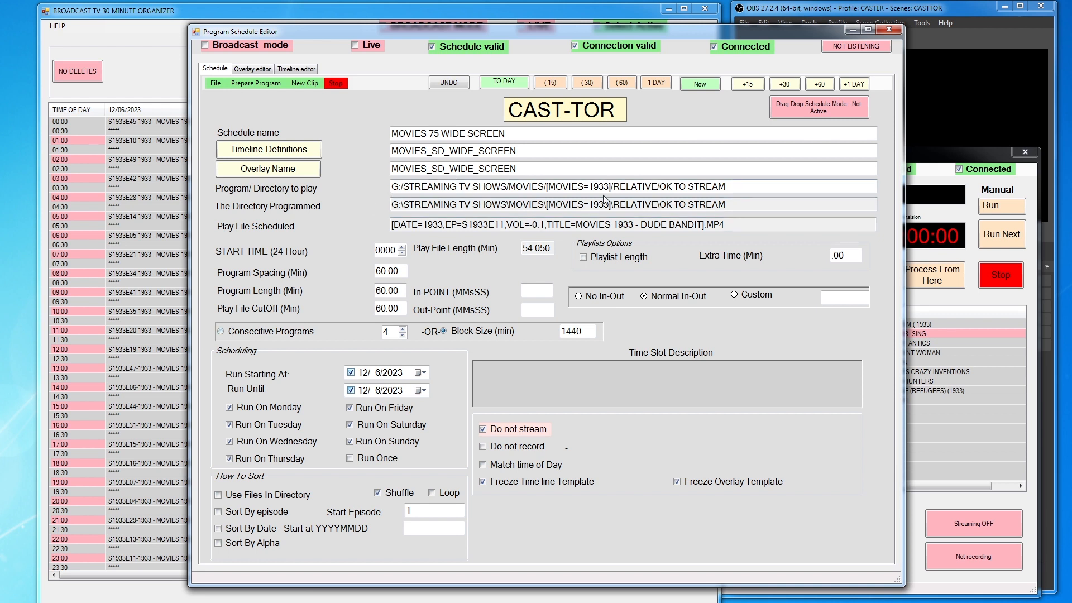
Highlight RELATIVE in the program directory path, and the preceding G:/STREAMING TV SHOWS/MOVIES/[MOVIES=1933] portion.
left_click_drag(615, 188, 657, 187)
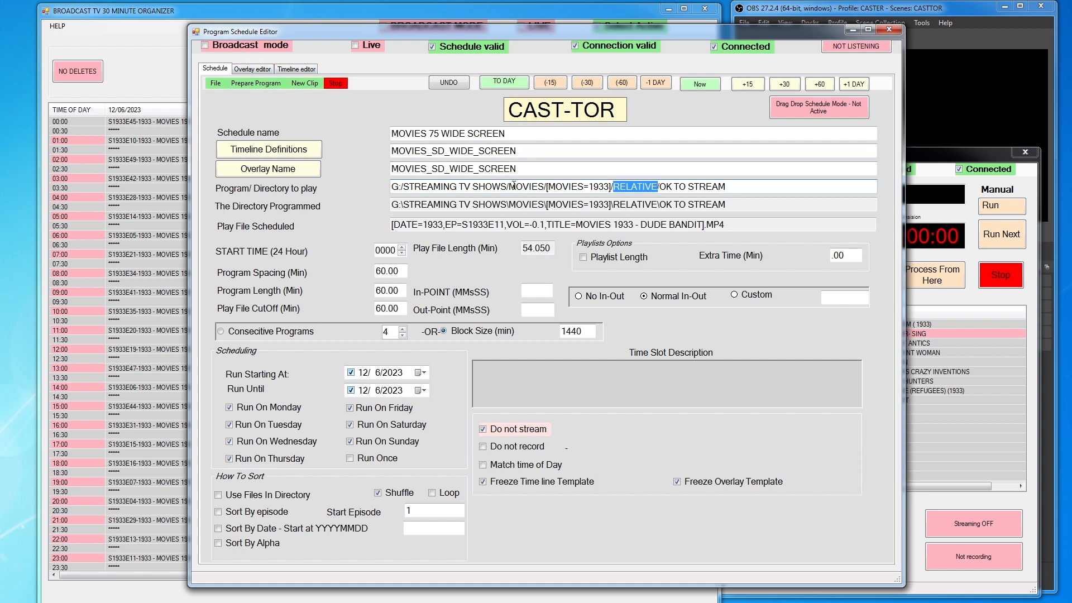
left_click_drag(611, 186, 388, 190)
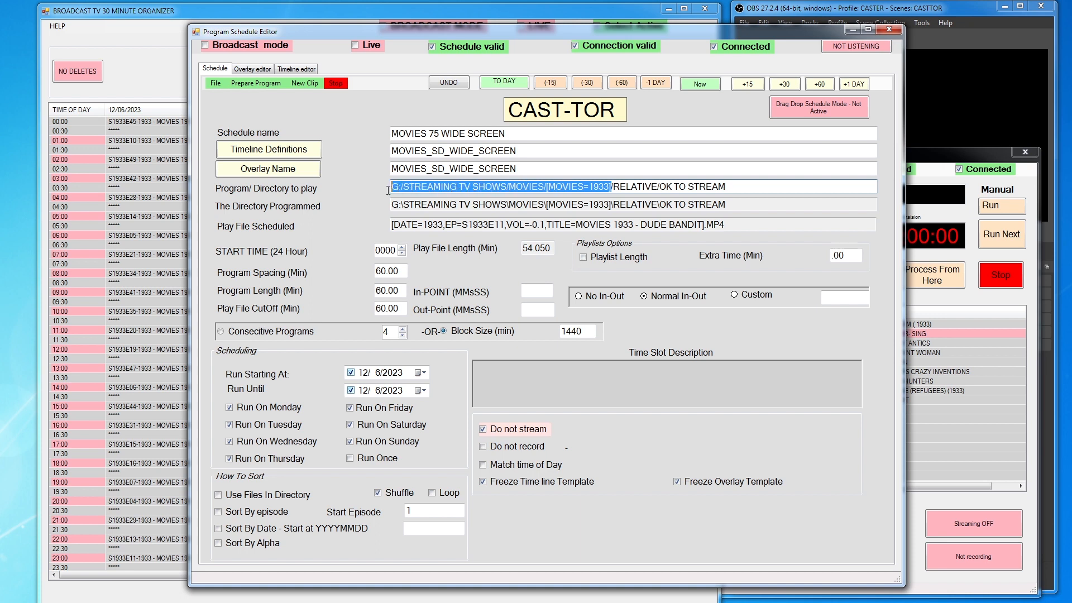